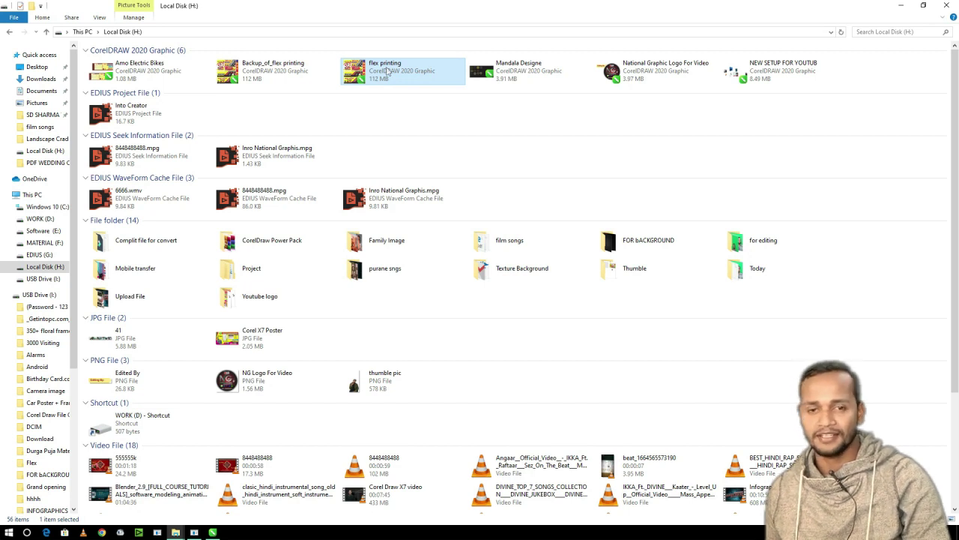
- Open flex printing.cdr from Local Disk H: in CorelDRAW 2020
{"action": "double_click", "coordinate": [388, 78]}
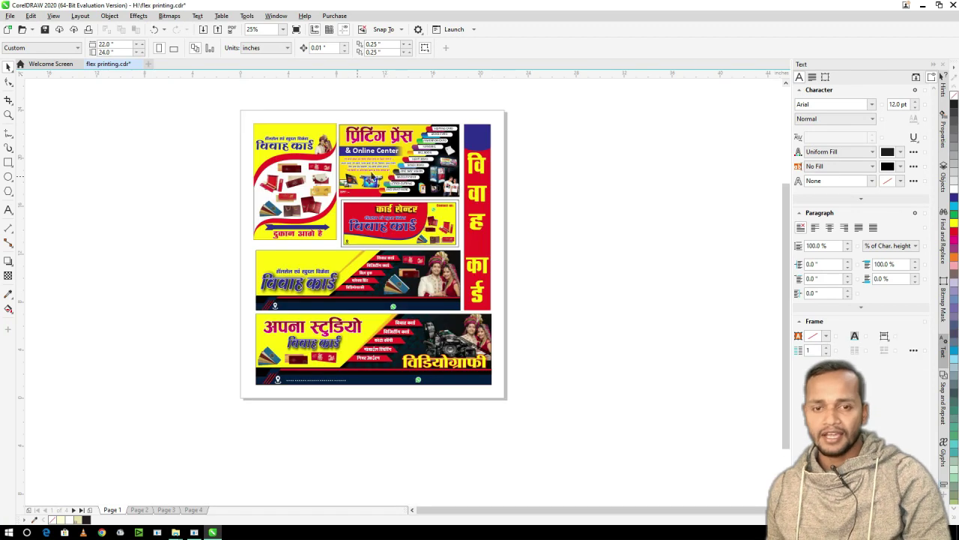
{"action": "left_click_drag", "start_coordinate": [243, 121], "coordinate": [511, 401]}
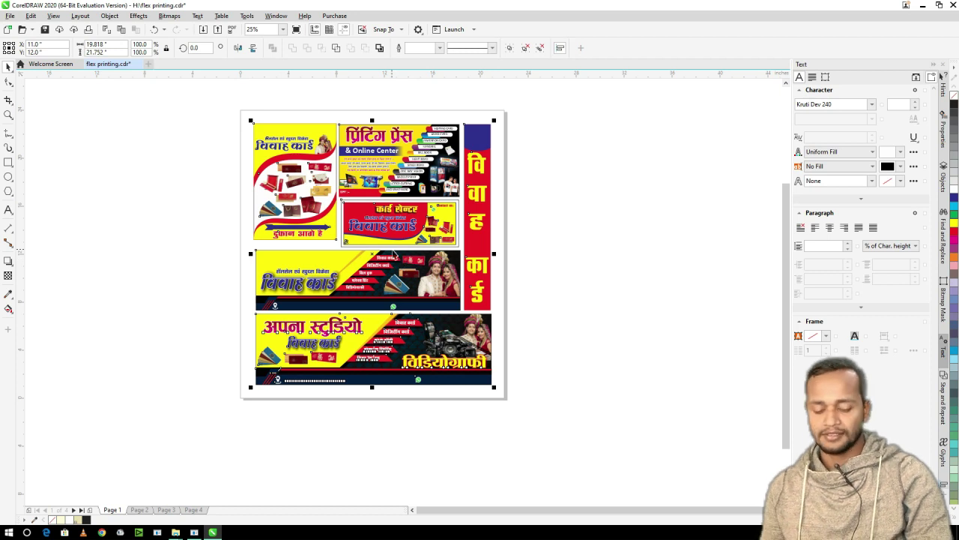
{"action": "left_click", "coordinate": [217, 223]}
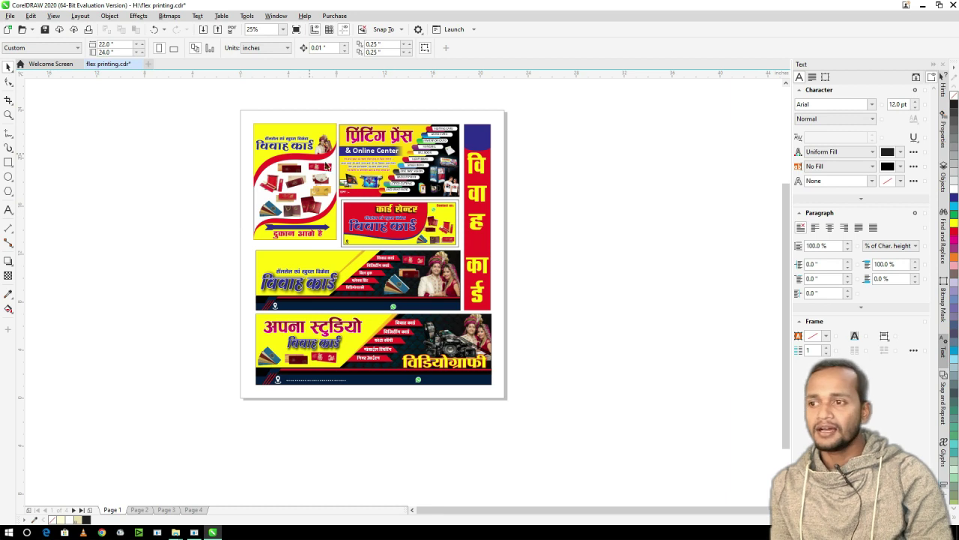
{"action": "key", "text": "Page_Down"}
{"action": "scroll", "coordinate": [369, 250], "scroll_direction": "up", "scroll_amount": 1}
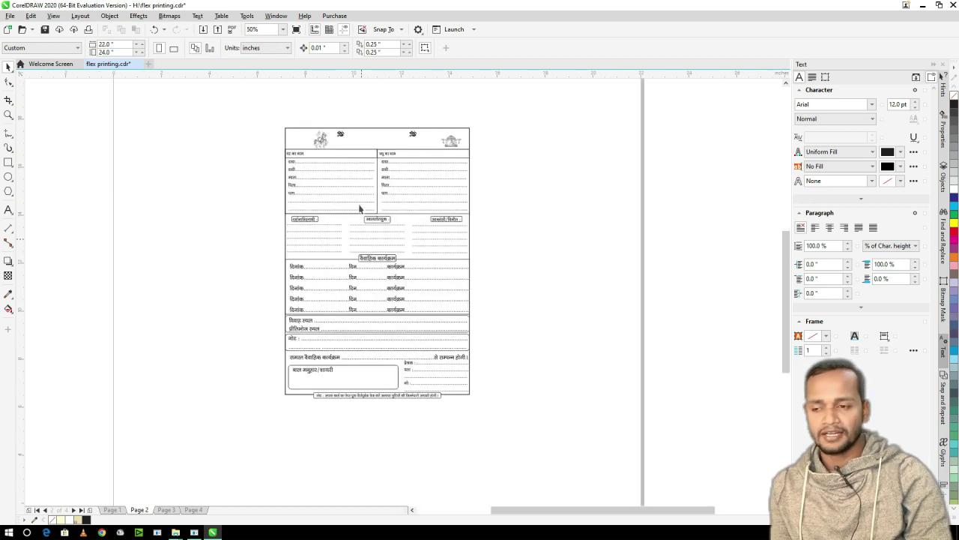
{"action": "left_click", "coordinate": [8, 115]}
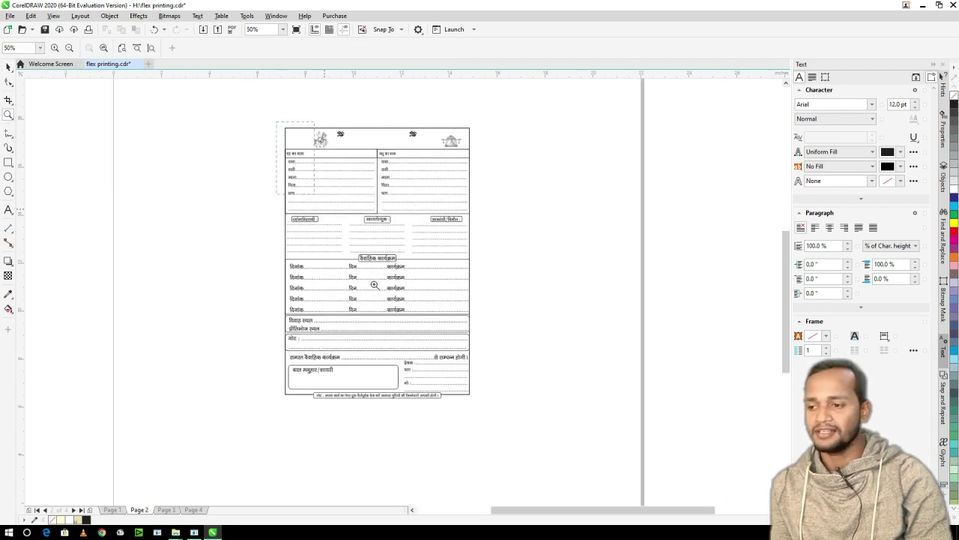
{"action": "left_click", "coordinate": [483, 403]}
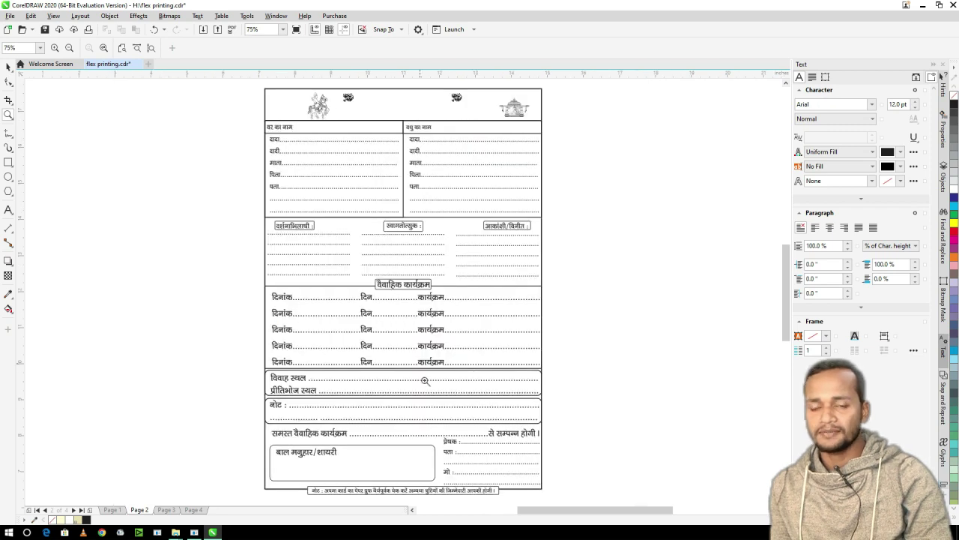
{"action": "left_click", "coordinate": [166, 510]}
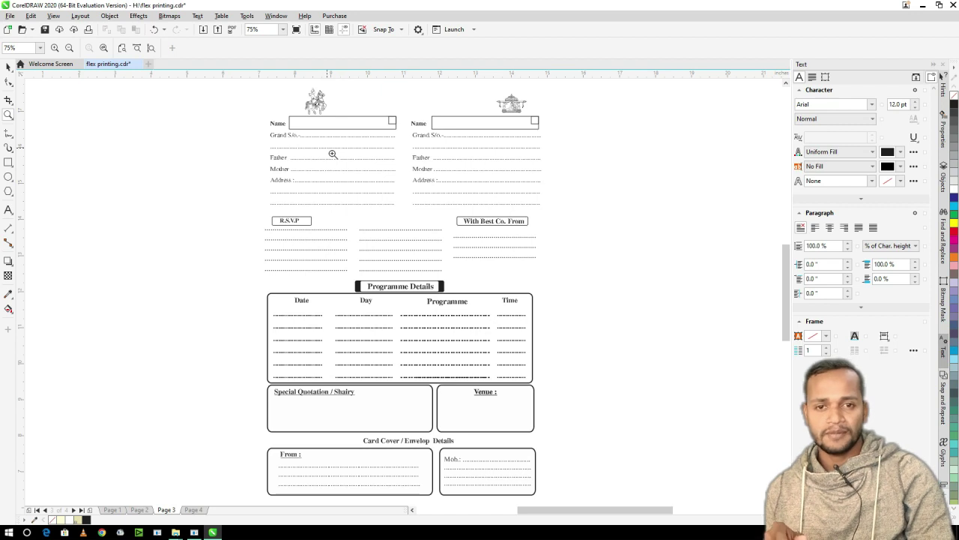
{"action": "key", "text": "Page_Down"}
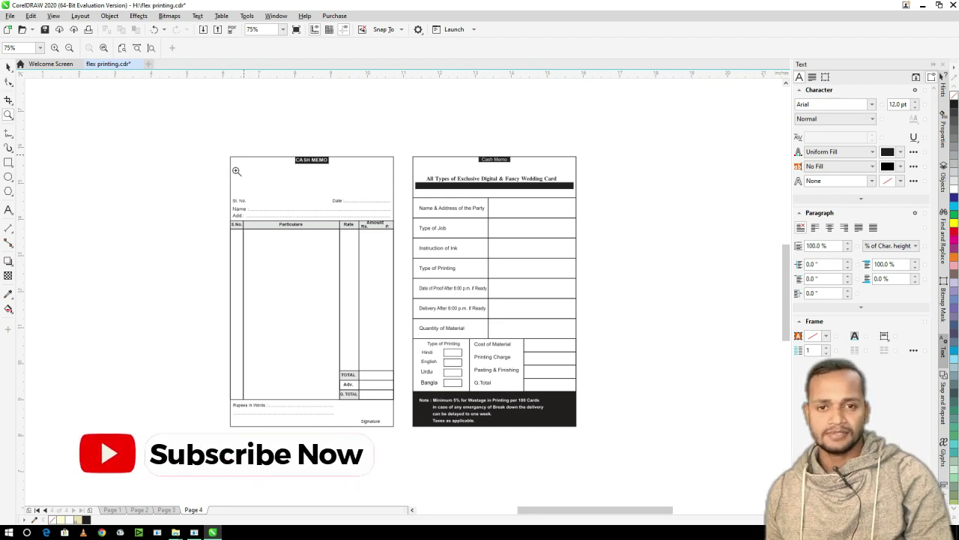
{"action": "left_click", "coordinate": [113, 510]}
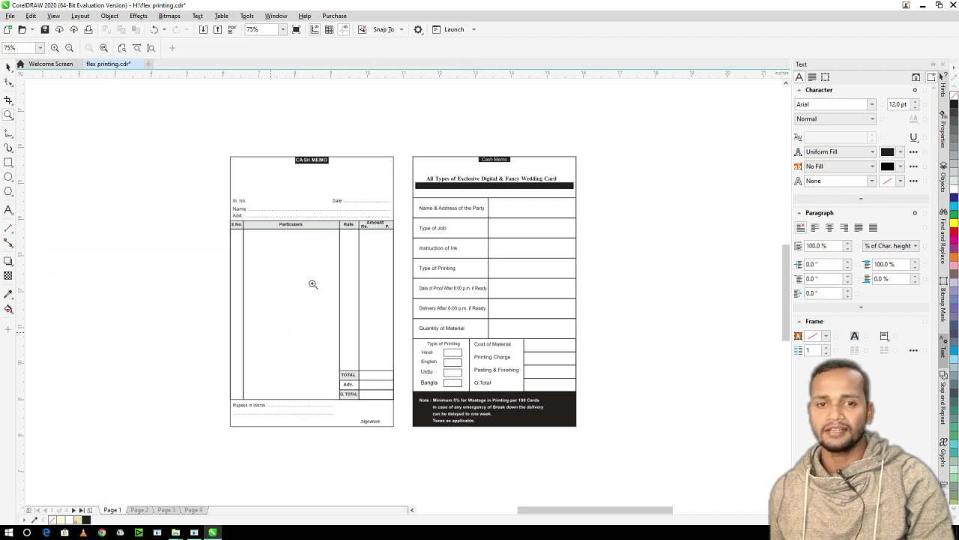
{"action": "scroll", "coordinate": [373, 237], "scroll_direction": "down", "scroll_amount": 2}
{"action": "key", "text": "space"}
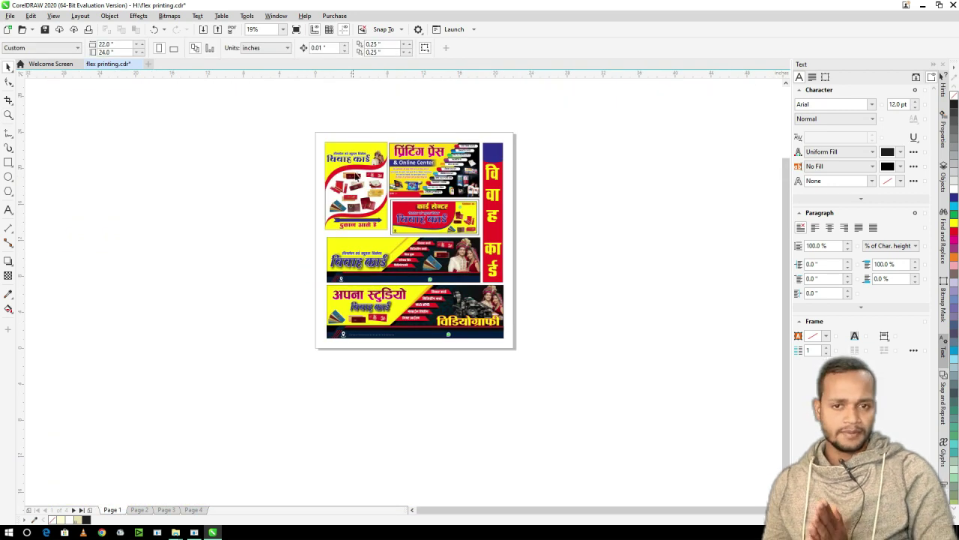
{"action": "left_click", "coordinate": [356, 179]}
- Drop a copy of the प्रिंटिंग प्रेस banner on the empty canvas left of the page
{"action": "left_click", "coordinate": [268, 212]}
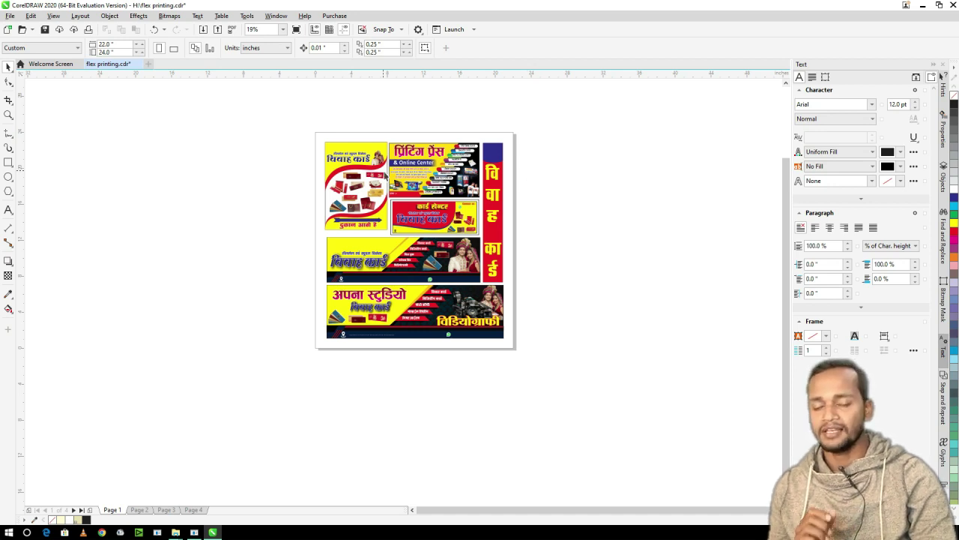
{"action": "left_click", "coordinate": [417, 176]}
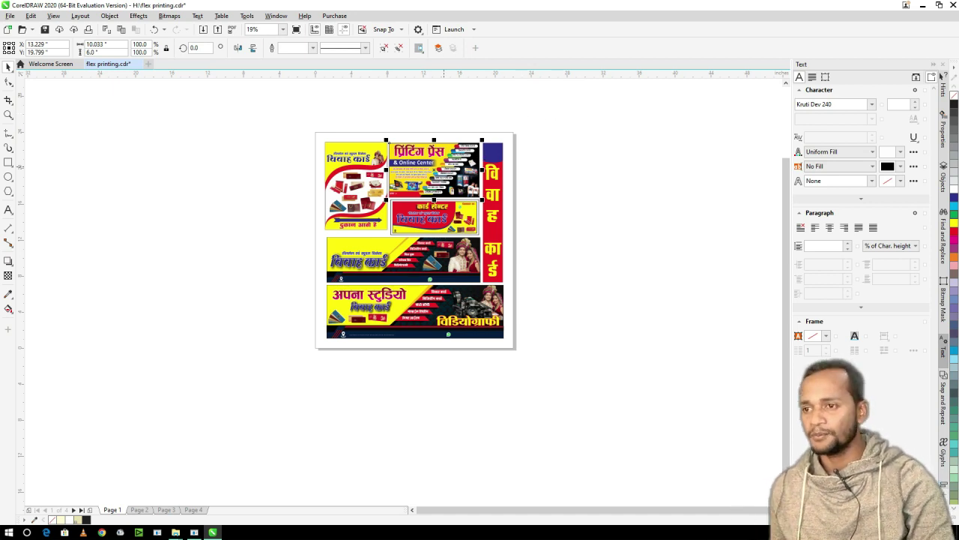
{"action": "left_click_drag", "start_coordinate": [434, 169], "coordinate": [177, 169]}
{"action": "right_click", "coordinate": [176, 169]}
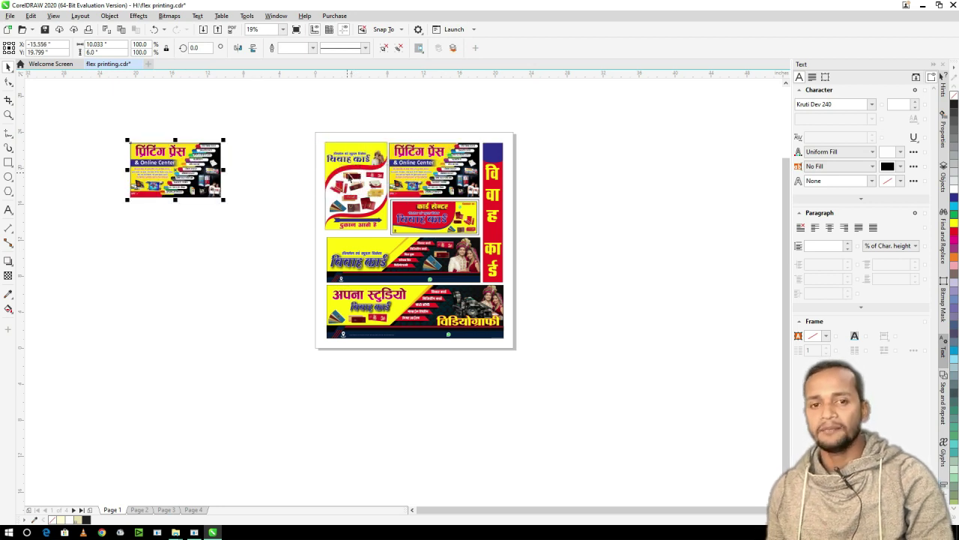
- Dismiss the Windows expiry notification and reselect the copied banner
{"action": "left_click", "coordinate": [255, 137]}
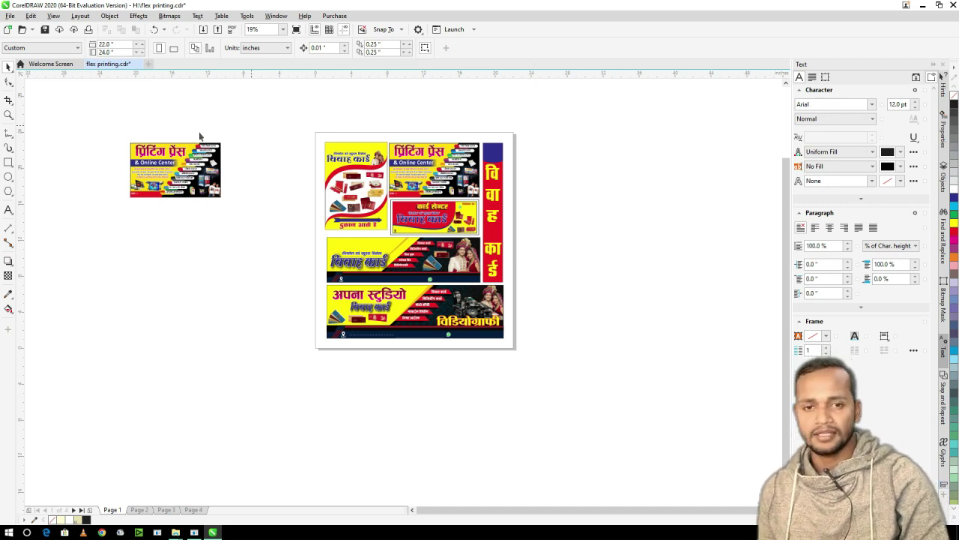
{"action": "left_click", "coordinate": [209, 161]}
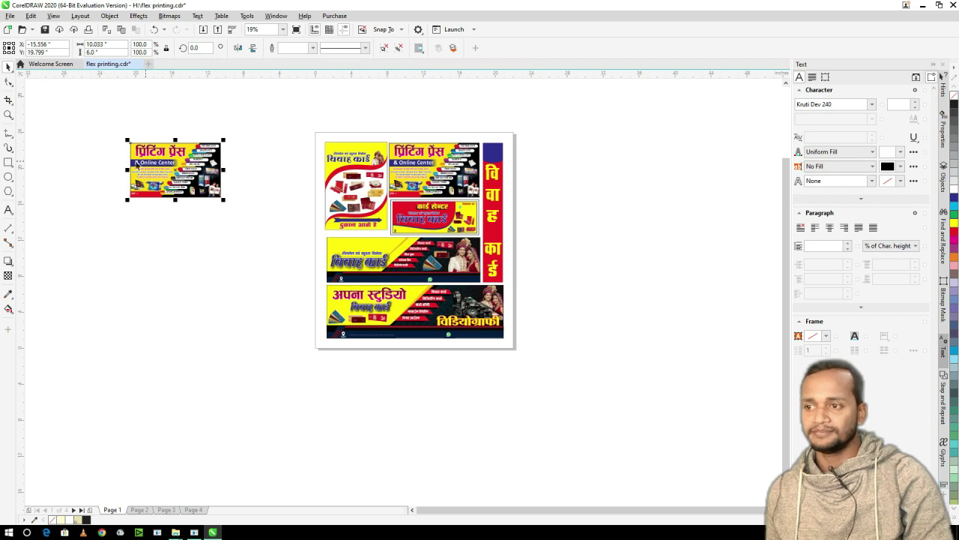
{"action": "left_click", "coordinate": [113, 147]}
{"action": "scroll", "coordinate": [246, 195], "scroll_direction": "up", "scroll_amount": 4}
{"action": "scroll", "coordinate": [246, 195], "scroll_direction": "up", "scroll_amount": 2}
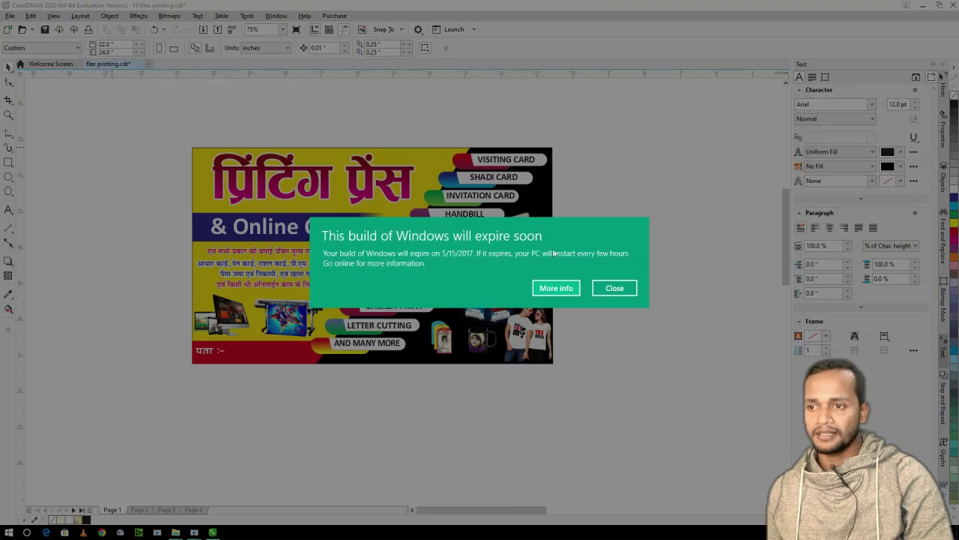
{"action": "left_click", "coordinate": [615, 288]}
{"action": "scroll", "coordinate": [442, 154], "scroll_direction": "down", "scroll_amount": 2}
{"action": "scroll", "coordinate": [442, 154], "scroll_direction": "down", "scroll_amount": 1}
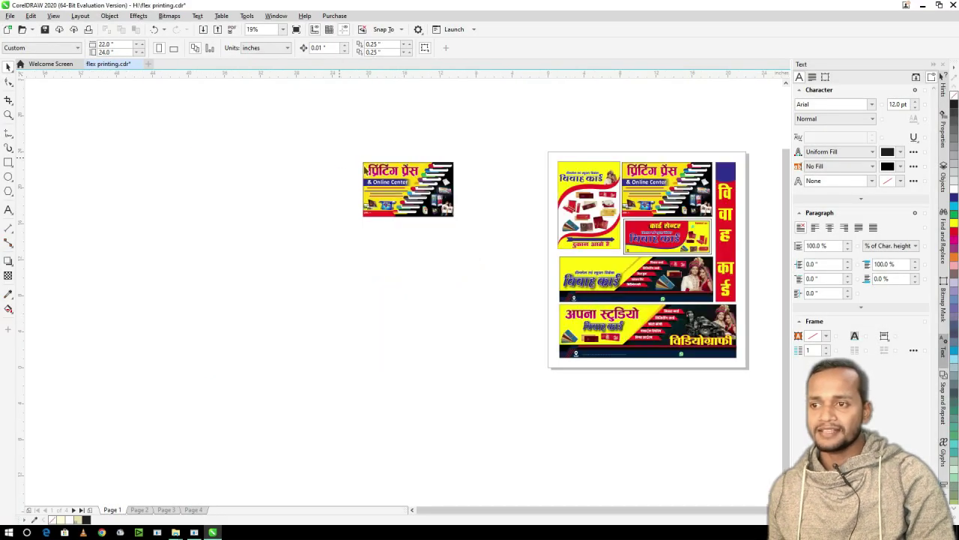
{"action": "left_click", "coordinate": [444, 184]}
{"action": "scroll", "coordinate": [443, 179], "scroll_direction": "up", "scroll_amount": 1}
{"action": "left_click_drag", "start_coordinate": [491, 148], "coordinate": [255, 265]}
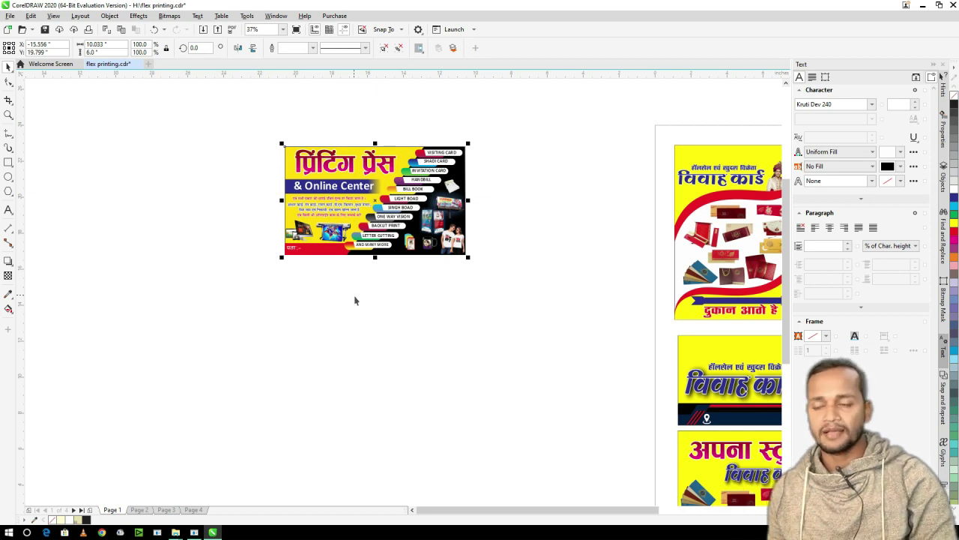
{"action": "left_click_drag", "start_coordinate": [501, 145], "coordinate": [260, 269]}
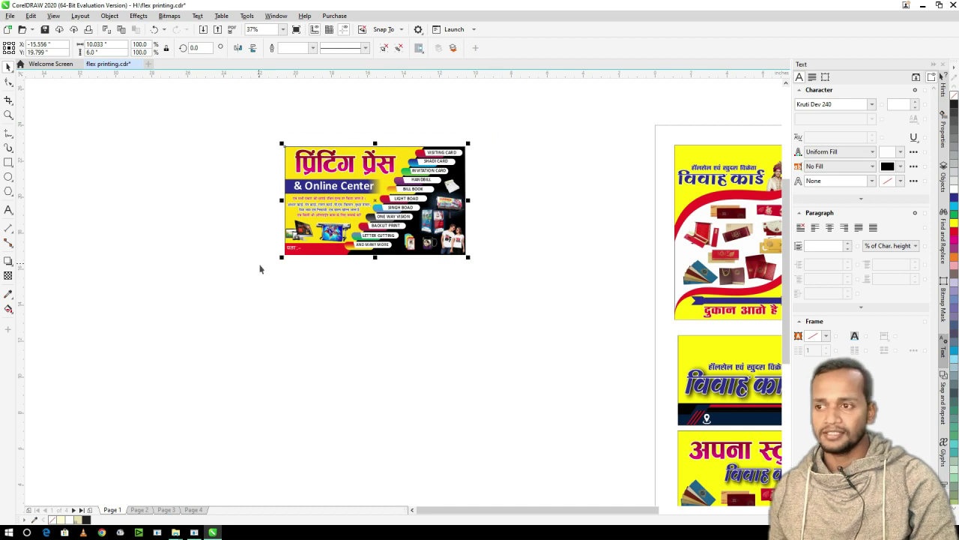
{"action": "left_click", "coordinate": [261, 218]}
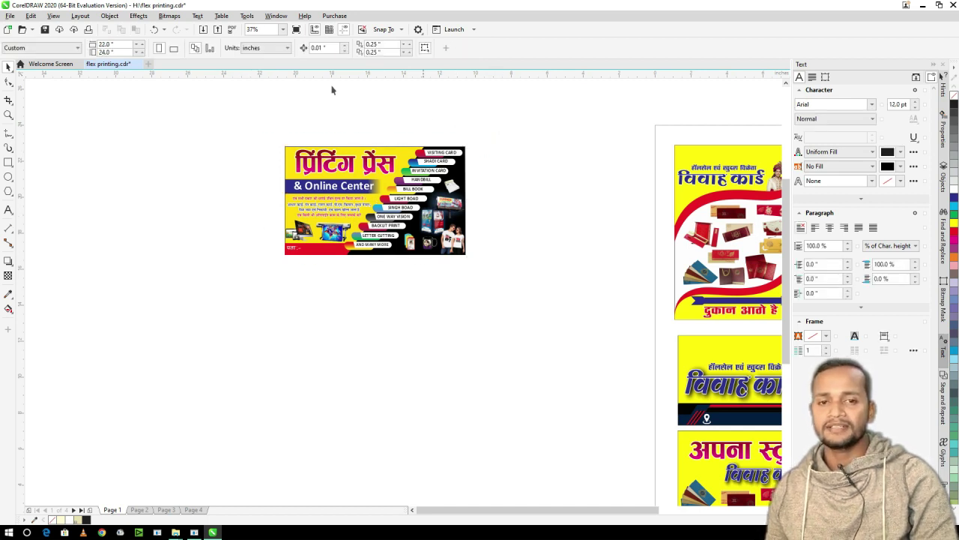
{"action": "left_click", "coordinate": [264, 48]}
{"action": "left_click", "coordinate": [265, 50]}
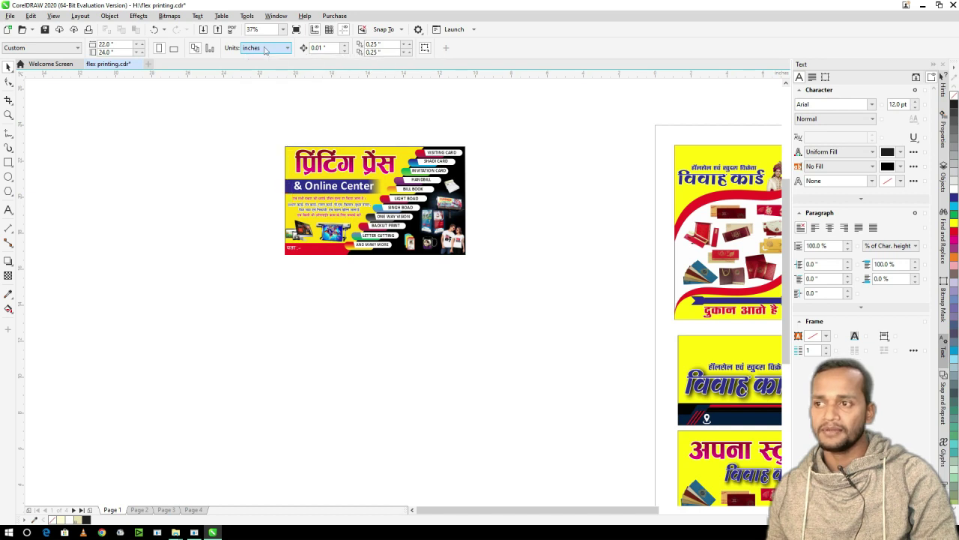
{"action": "left_click", "coordinate": [264, 49]}
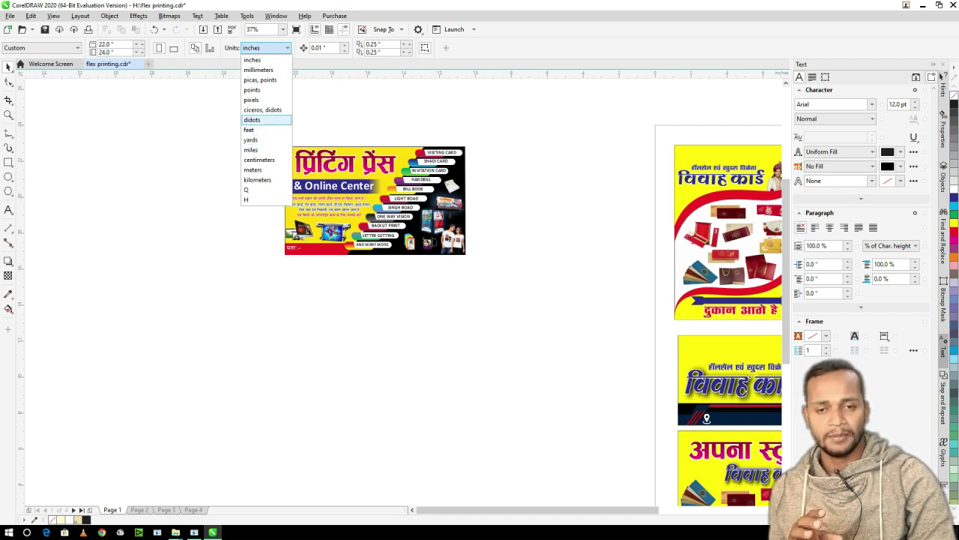
{"action": "key", "text": "Escape"}
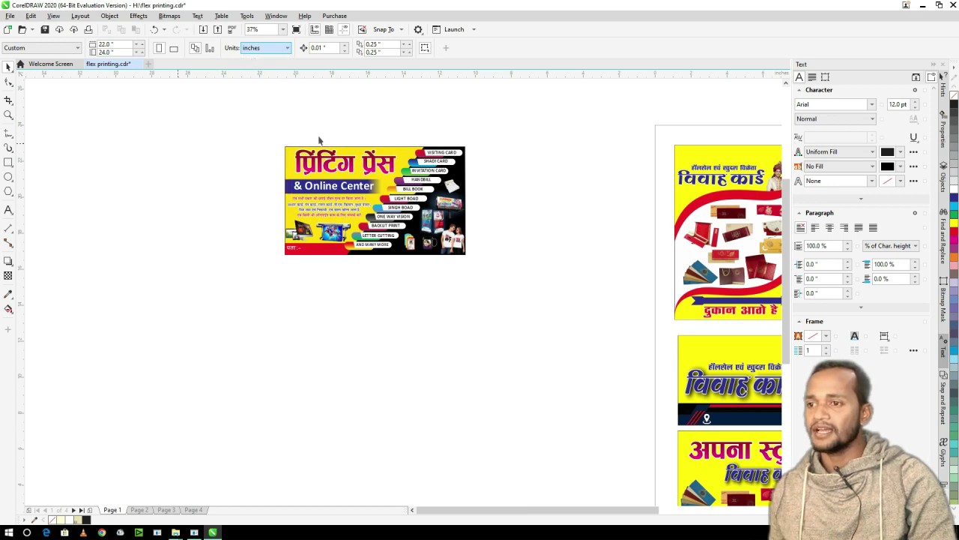
{"action": "left_click", "coordinate": [341, 169]}
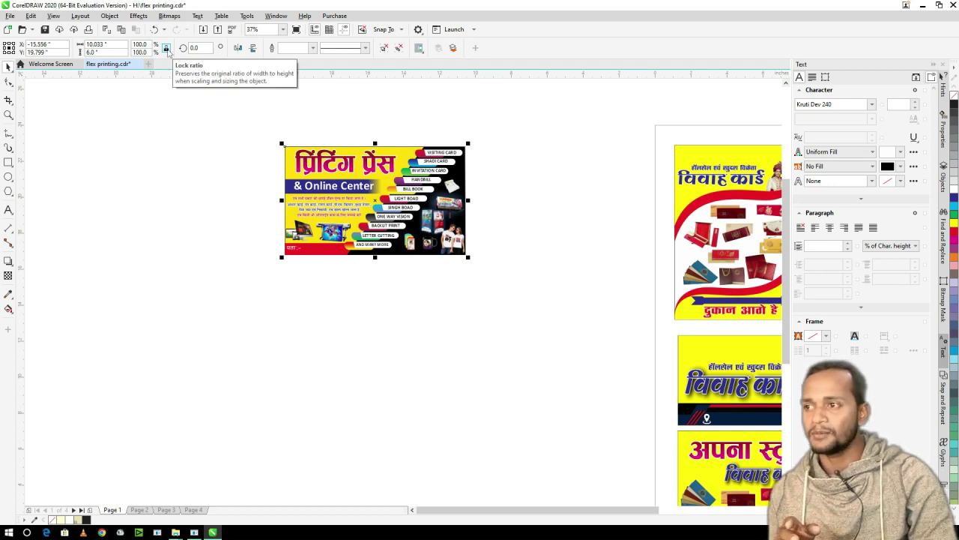
{"action": "left_click", "coordinate": [105, 44]}
{"action": "type", "text": "4"}
{"action": "key", "text": "Return"}
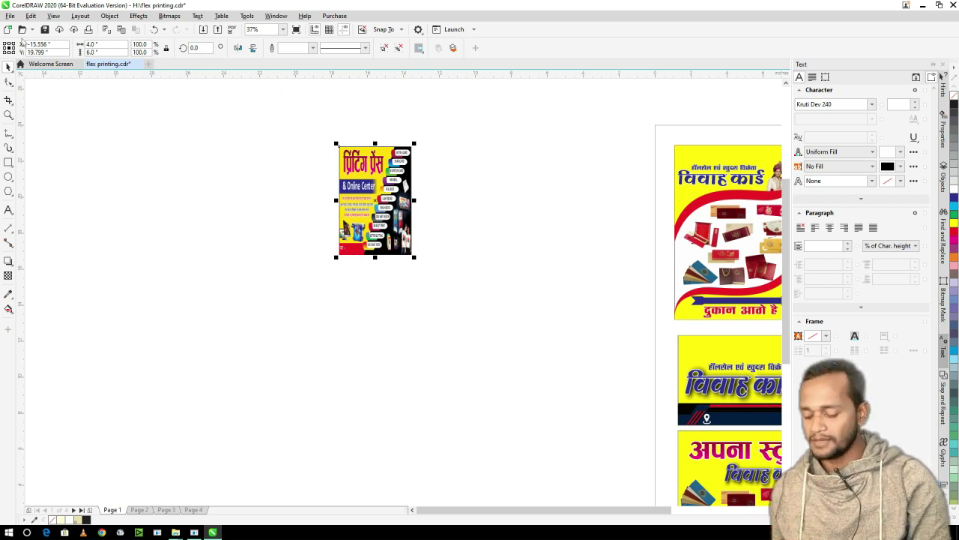
{"action": "key", "text": "ctrl+z"}
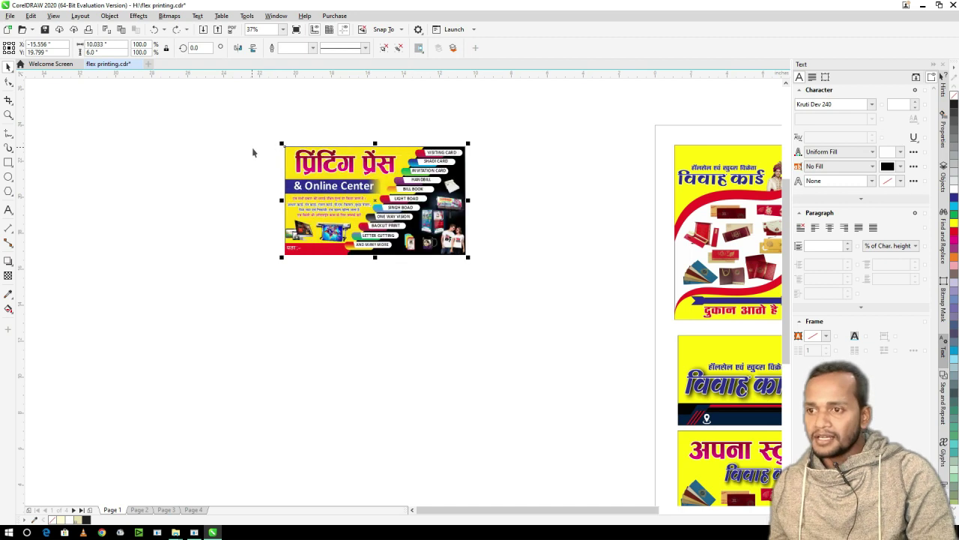
- Draw a 4 × 6 inch rectangle and move it beside the flex banner
{"action": "key", "text": "F6"}
{"action": "left_click_drag", "start_coordinate": [303, 271], "coordinate": [458, 339]}
{"action": "left_click", "coordinate": [110, 47]}
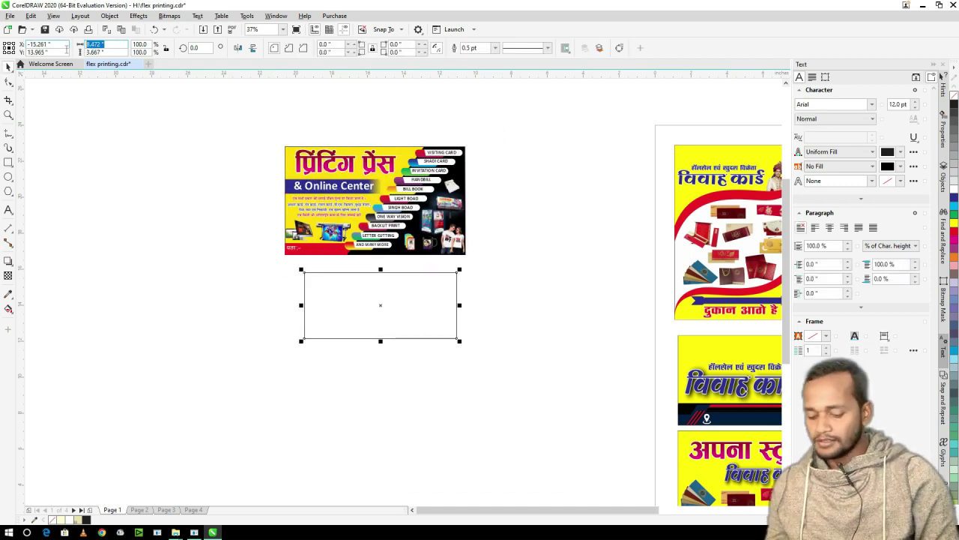
{"action": "type", "text": "4"}
{"action": "key", "text": "Tab"}
{"action": "type", "text": "6"}
{"action": "key", "text": "Return"}
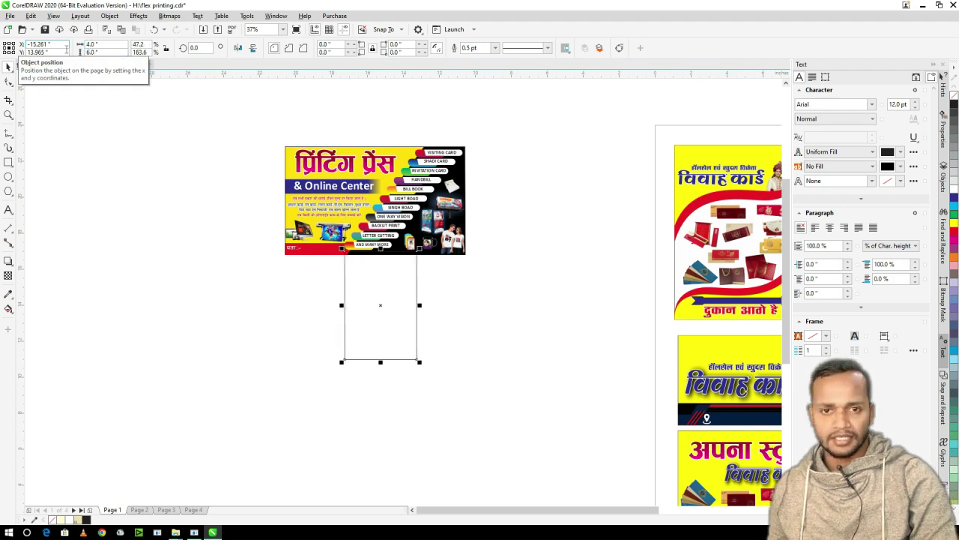
{"action": "left_click_drag", "start_coordinate": [378, 278], "coordinate": [544, 197]}
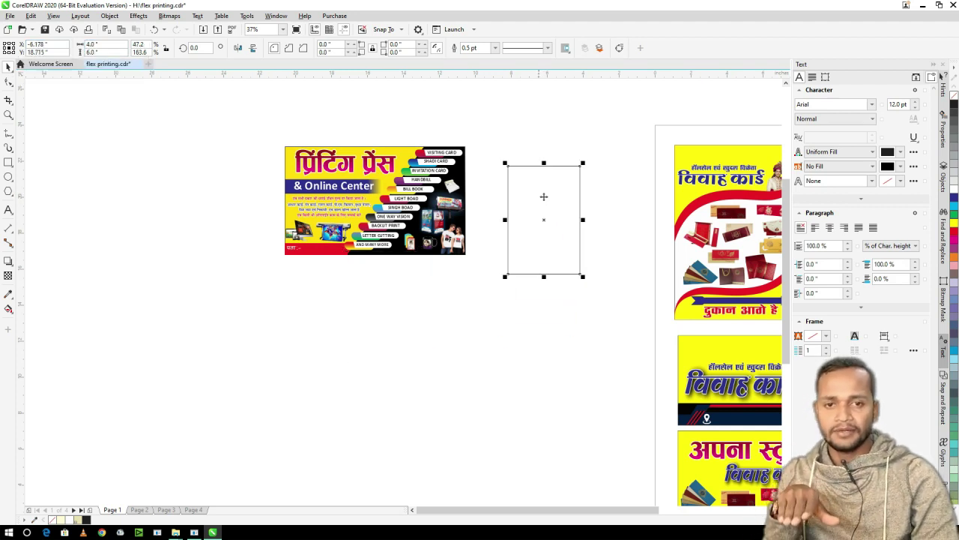
{"action": "left_click", "coordinate": [556, 155]}
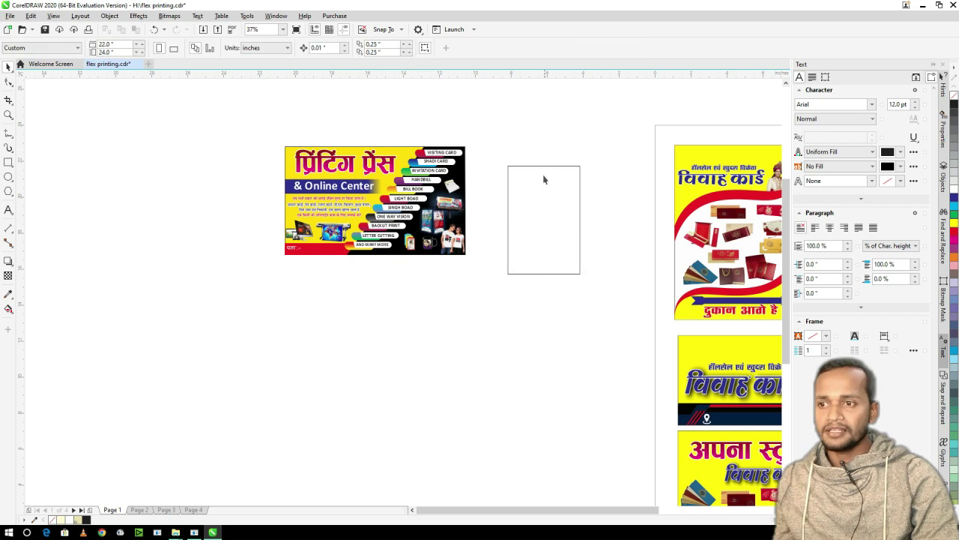
{"action": "left_click", "coordinate": [543, 164]}
{"action": "left_click", "coordinate": [525, 141]}
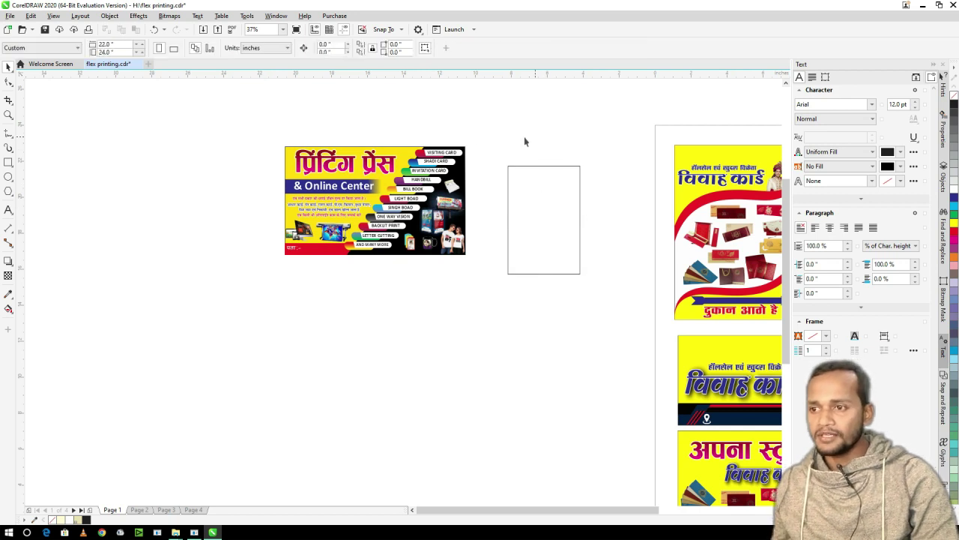
- Copy the banner's Hindi heading into the rectangle at 66%, plus the & Online Center and paragraph text
{"action": "left_click", "coordinate": [342, 165]}
{"action": "left_click_drag", "start_coordinate": [415, 105], "coordinate": [253, 182]}
{"action": "left_click_drag", "start_coordinate": [352, 163], "coordinate": [546, 189]}
{"action": "right_click", "coordinate": [546, 188]}
{"action": "scroll", "coordinate": [589, 184], "scroll_direction": "up", "scroll_amount": 2}
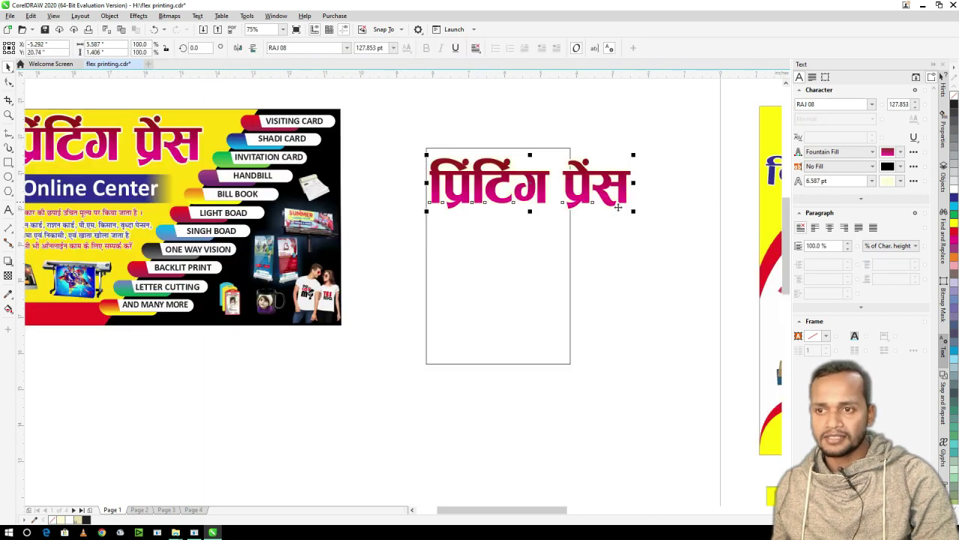
{"action": "left_click_drag", "start_coordinate": [637, 217], "coordinate": [575, 208]}
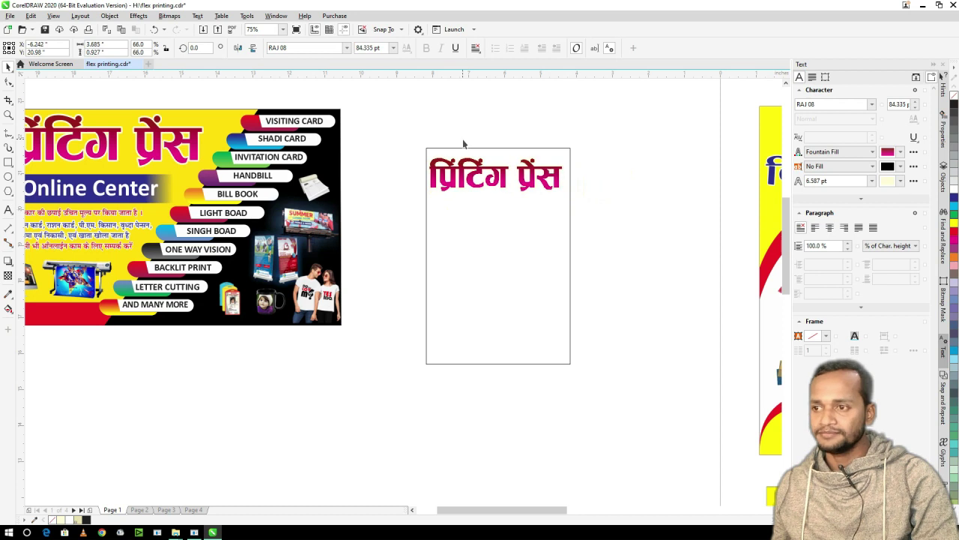
{"action": "left_click", "coordinate": [459, 140]}
{"action": "scroll", "coordinate": [456, 137], "scroll_direction": "down", "scroll_amount": 2}
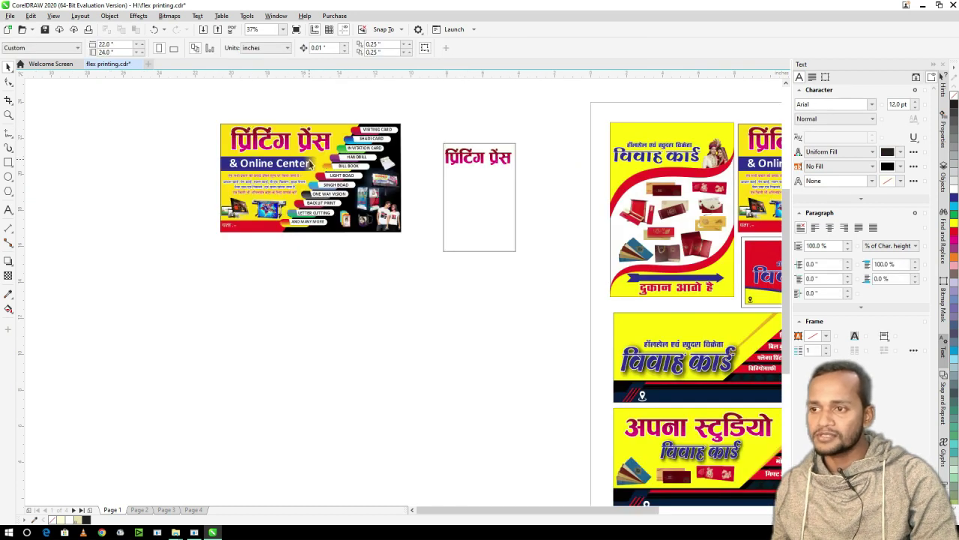
{"action": "left_click_drag", "start_coordinate": [294, 194], "coordinate": [486, 180]}
{"action": "scroll", "coordinate": [486, 180], "scroll_direction": "up", "scroll_amount": 2}
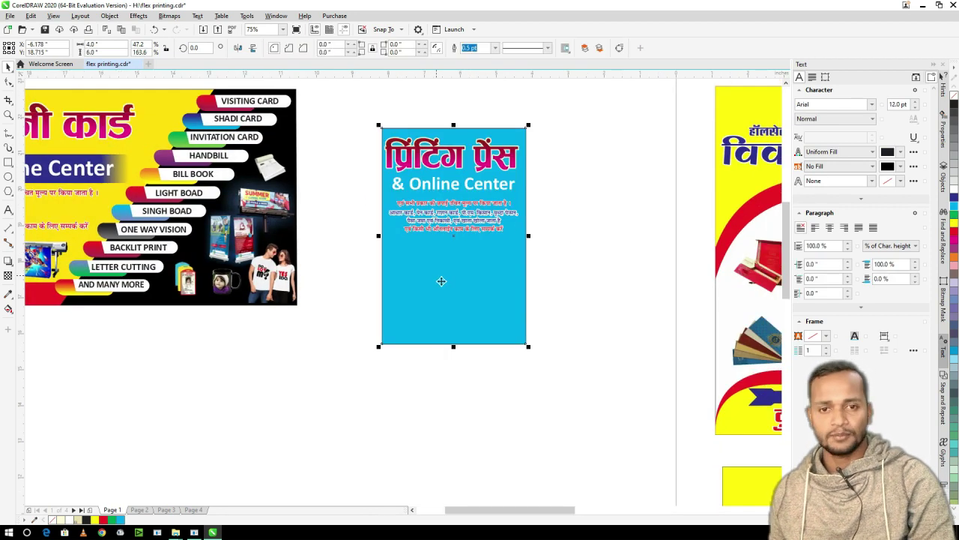
- Reposition the & Online Center text, fill the curved shape red and the top area yellow
{"action": "key", "text": "ctrl+z"}
{"action": "key", "text": "ctrl+z"}
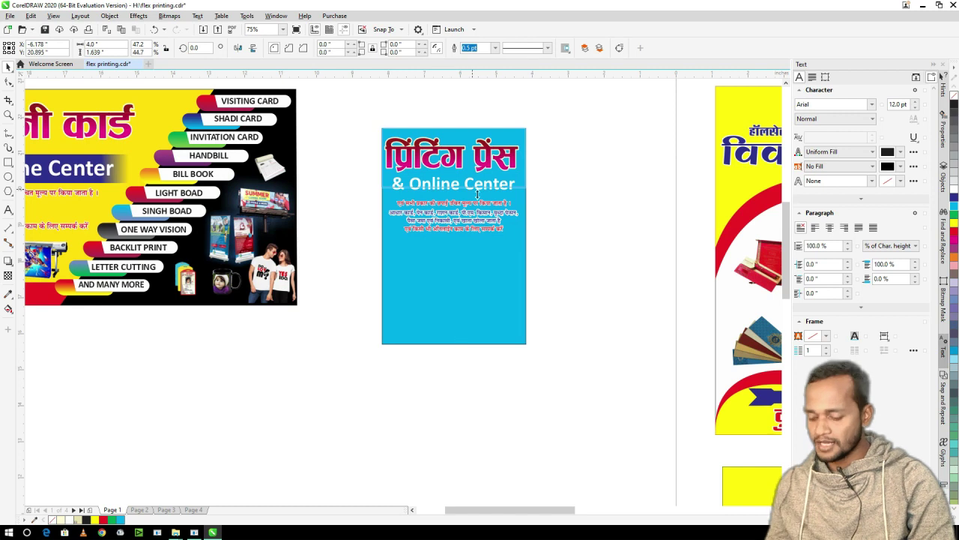
{"action": "mouse_move", "coordinate": [120, 146]}
{"action": "left_mouse_down"}
{"action": "mouse_move", "coordinate": [531, 184]}
{"action": "mouse_move", "coordinate": [553, 157]}
{"action": "mouse_move", "coordinate": [411, 195]}
{"action": "mouse_move", "coordinate": [434, 199]}
{"action": "mouse_move", "coordinate": [383, 201]}
{"action": "left_mouse_up"}
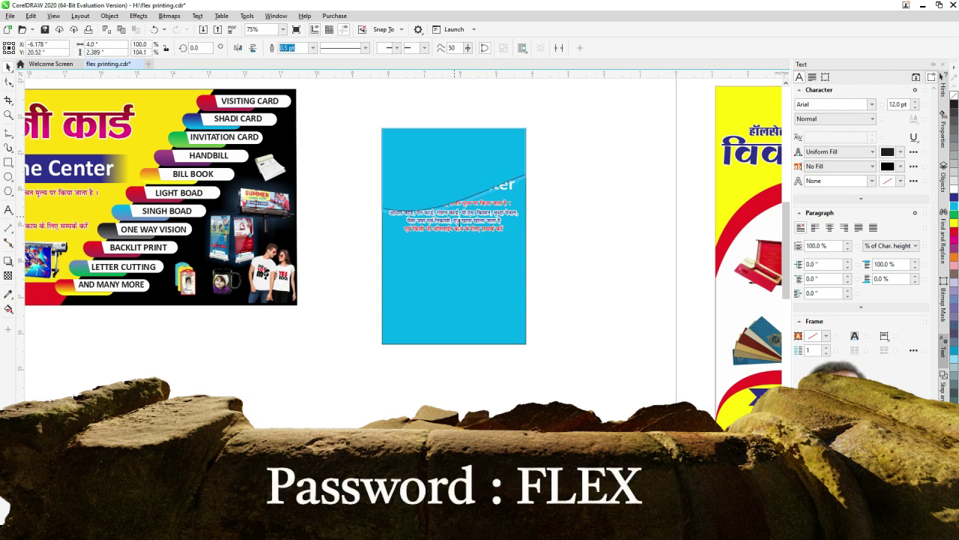
{"action": "left_click", "coordinate": [954, 230]}
{"action": "left_click", "coordinate": [954, 223]}
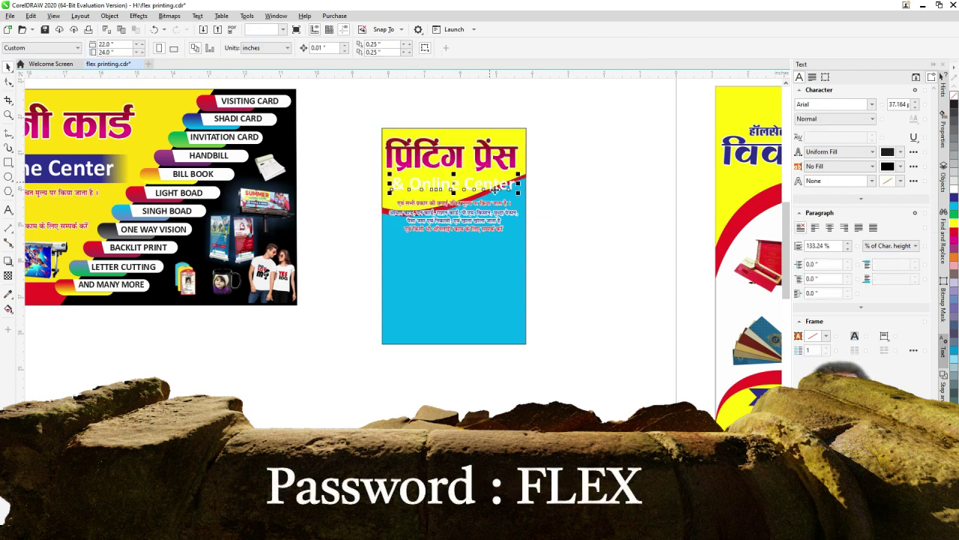
- Select the heading, Hindi paragraph and the banner's standee and ID-card product images
{"action": "left_click", "coordinate": [495, 191]}
{"action": "scroll", "coordinate": [483, 194], "scroll_direction": "up", "scroll_amount": 2}
{"action": "left_click", "coordinate": [397, 217]}
{"action": "key", "text": "F3"}
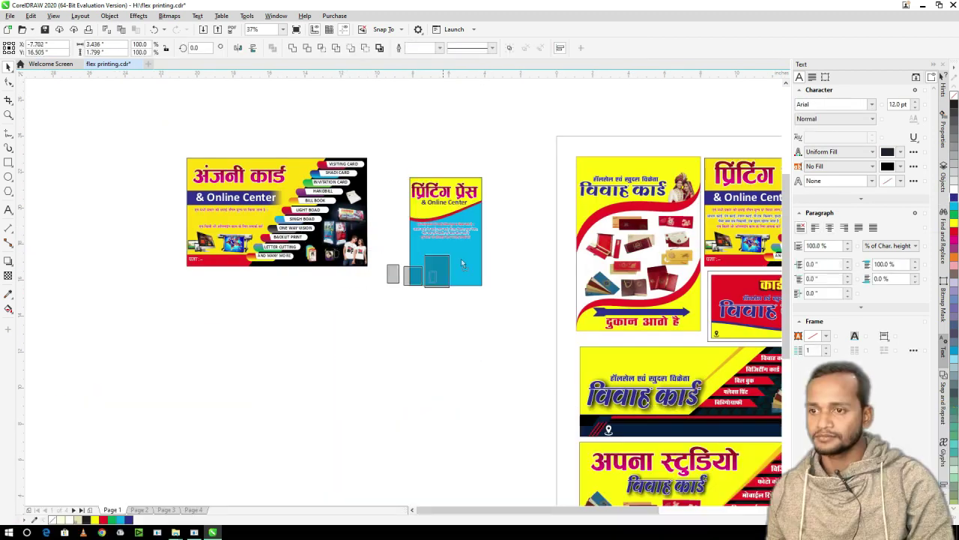
{"action": "scroll", "coordinate": [420, 277], "scroll_direction": "up", "scroll_amount": 2}
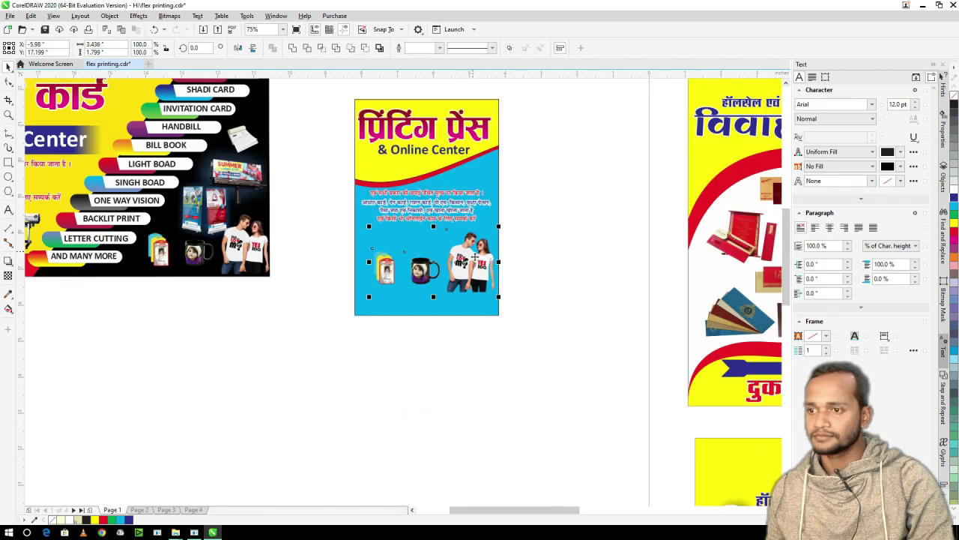
{"action": "scroll", "coordinate": [400, 212], "scroll_direction": "down", "scroll_amount": 2}
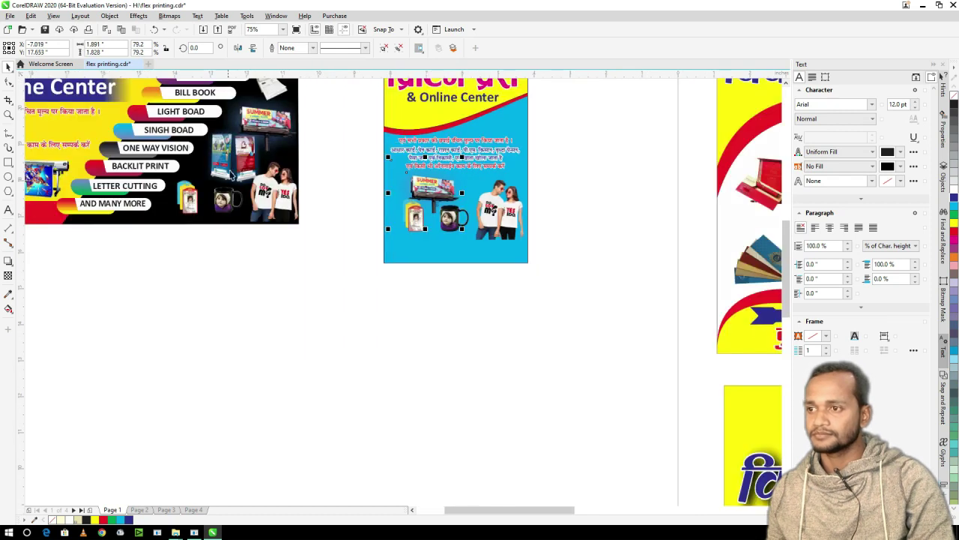
{"action": "left_click", "coordinate": [219, 186]}
{"action": "left_click", "coordinate": [389, 205]}
- Fill the flyer's blue bottom strip black
{"action": "scroll", "coordinate": [389, 204], "scroll_direction": "up", "scroll_amount": 2}
{"action": "scroll", "coordinate": [467, 281], "scroll_direction": "down", "scroll_amount": 2}
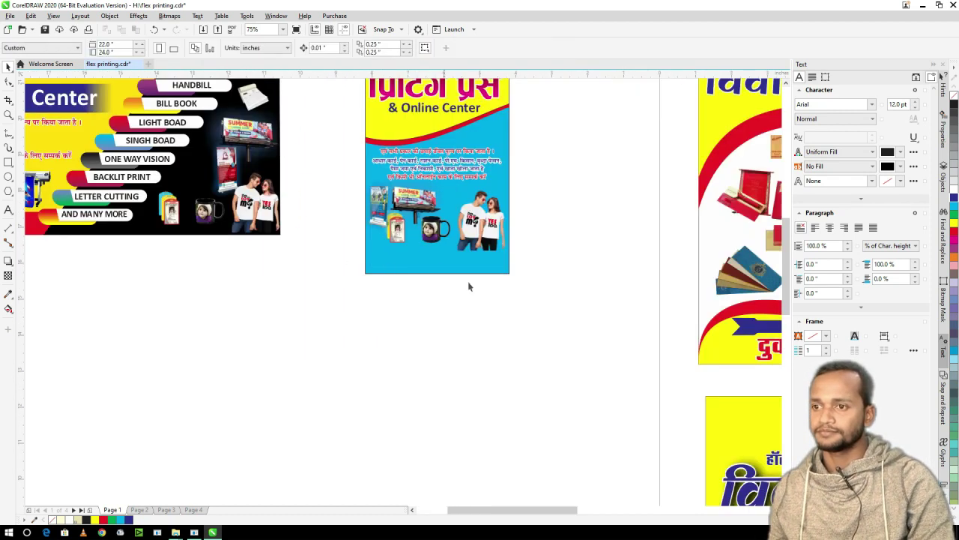
{"action": "scroll", "coordinate": [428, 226], "scroll_direction": "down", "scroll_amount": 1}
{"action": "left_click", "coordinate": [428, 226]}
{"action": "scroll", "coordinate": [427, 226], "scroll_direction": "up", "scroll_amount": 1}
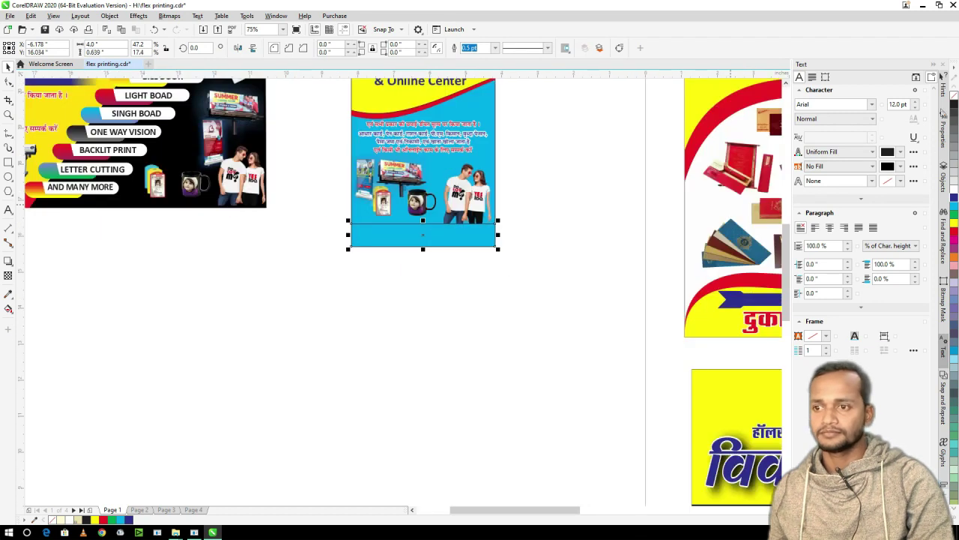
{"action": "left_click", "coordinate": [954, 105]}
- Add a white text frame in the black strip with the Address line and mobile number
{"action": "left_click", "coordinate": [8, 210]}
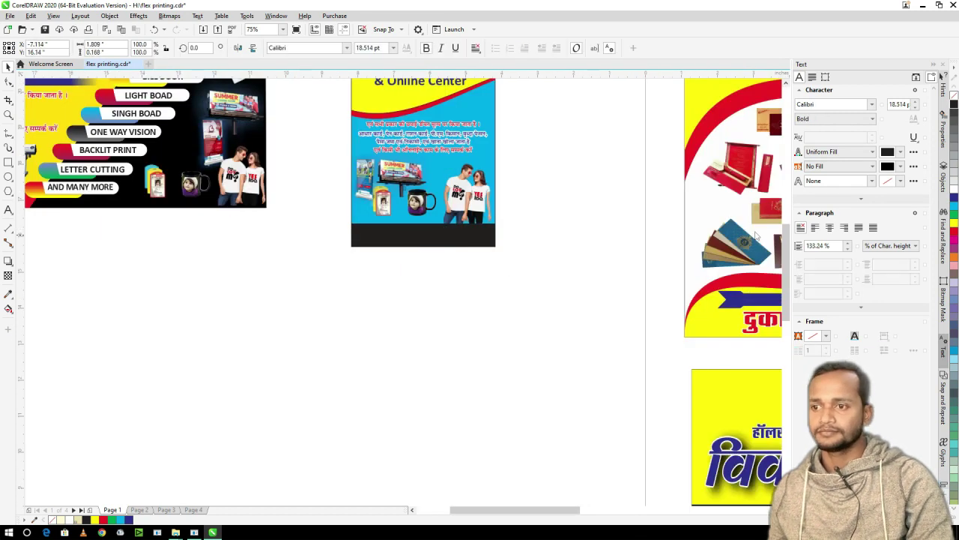
{"action": "left_click_drag", "start_coordinate": [351, 222], "coordinate": [429, 240]}
{"action": "key", "text": "ctrl+v"}
{"action": "scroll", "coordinate": [390, 238], "scroll_direction": "up", "scroll_amount": 2}
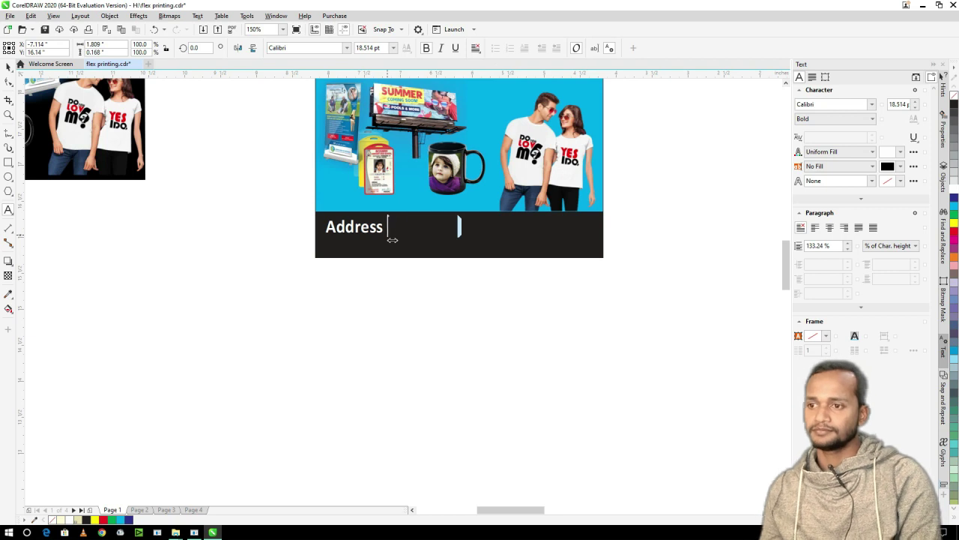
{"action": "type", "text": ".............................. Mob : "}
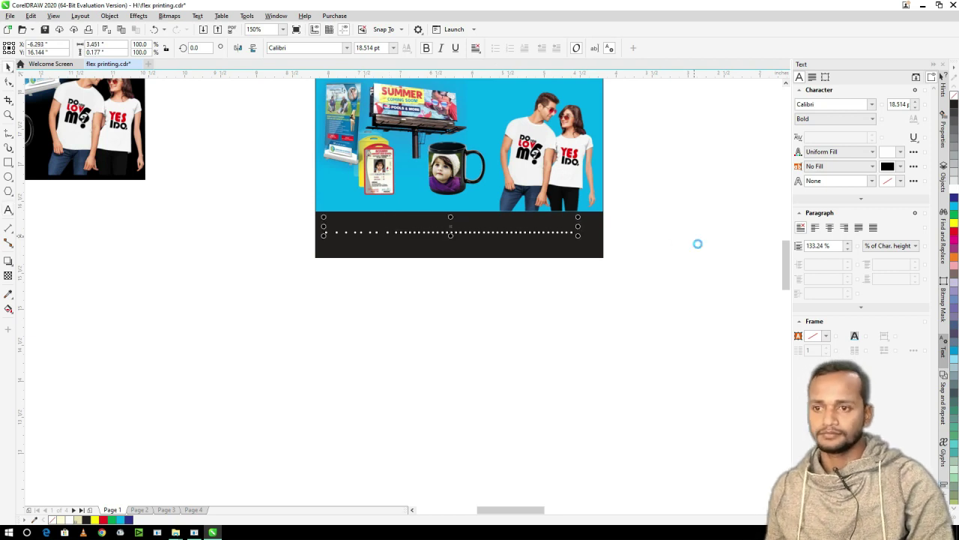
{"action": "key", "text": "ctrl+space"}
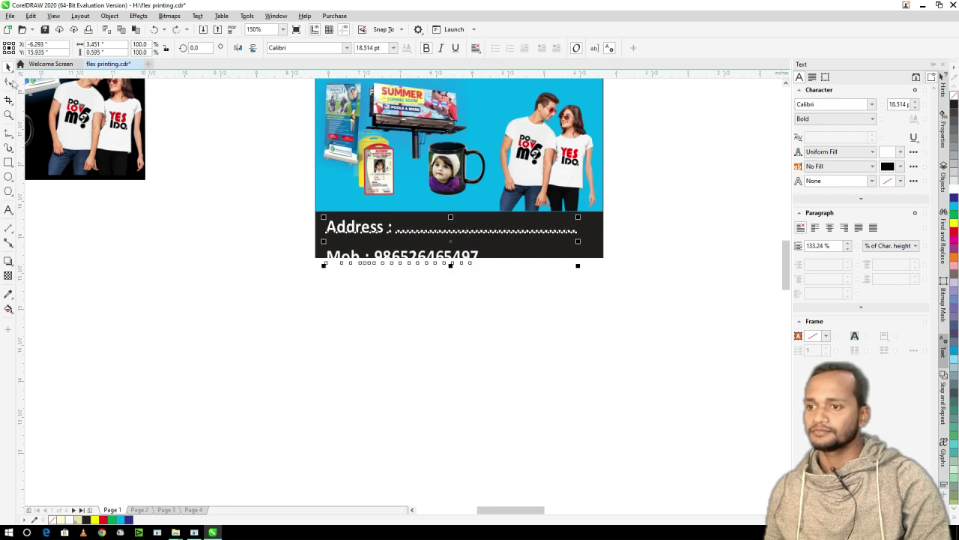
{"action": "scroll", "coordinate": [353, 287], "scroll_direction": "down", "scroll_amount": 2}
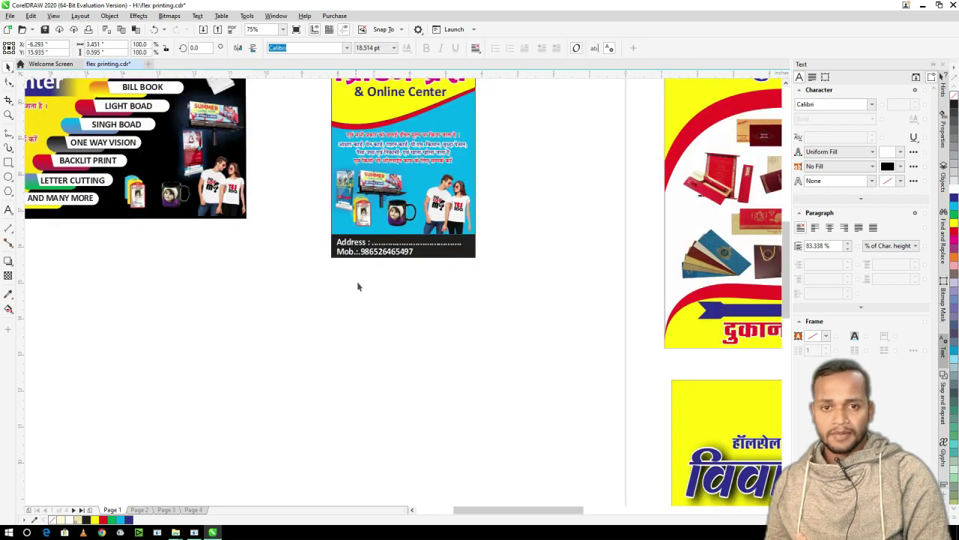
{"action": "left_click", "coordinate": [359, 286]}
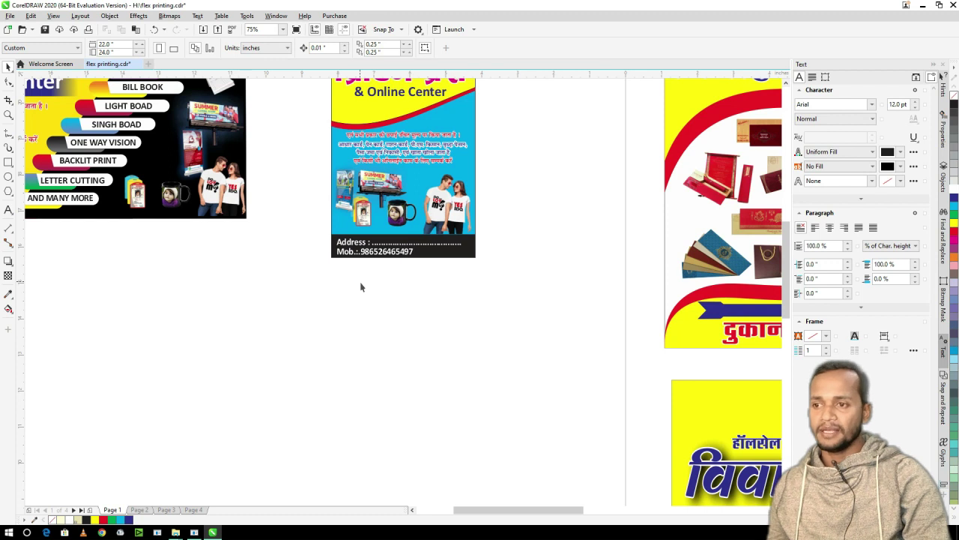
{"action": "scroll", "coordinate": [373, 258], "scroll_direction": "right", "scroll_amount": 3}
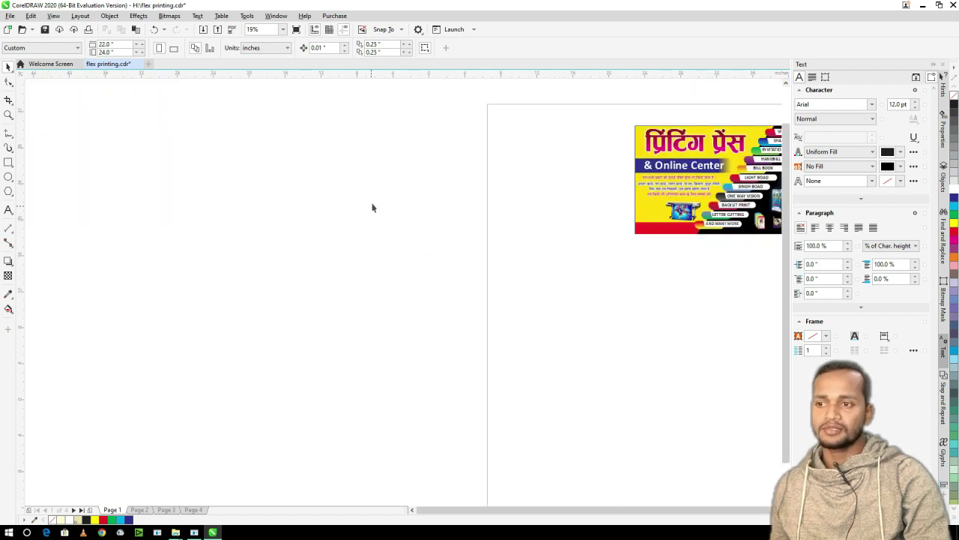
{"action": "scroll", "coordinate": [383, 228], "scroll_direction": "up", "scroll_amount": 4}
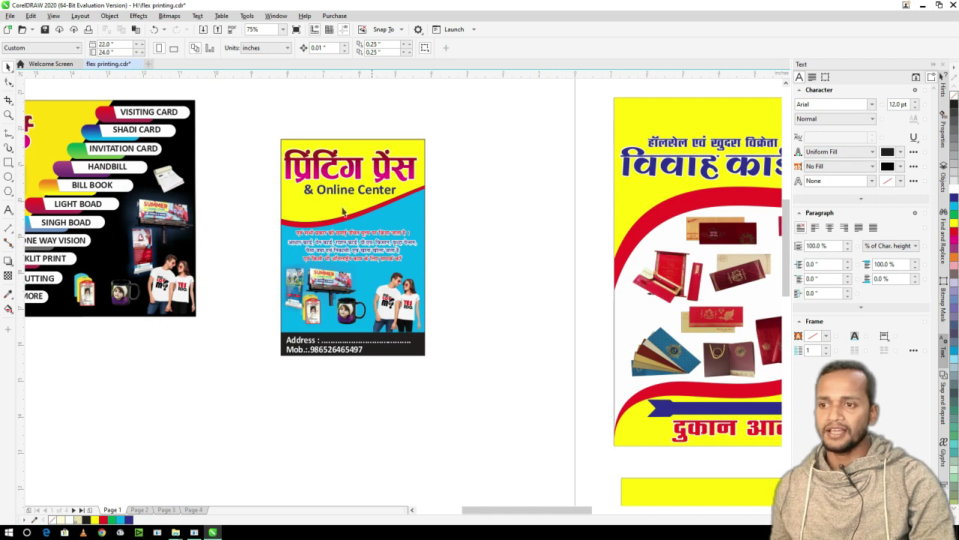
{"action": "scroll", "coordinate": [352, 212], "scroll_direction": "left", "scroll_amount": 3}
{"action": "scroll", "coordinate": [338, 197], "scroll_direction": "down", "scroll_amount": 2}
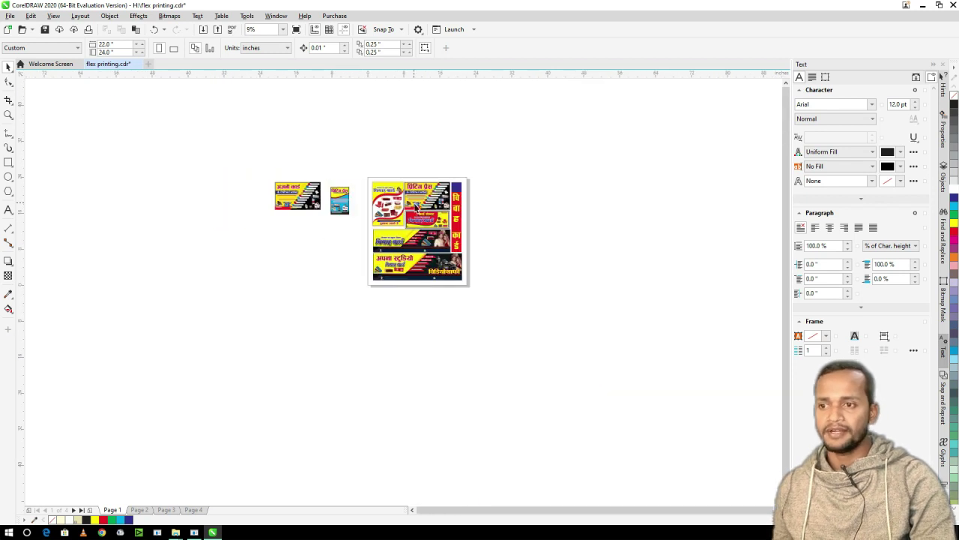
{"action": "scroll", "coordinate": [447, 192], "scroll_direction": "up", "scroll_amount": 4}
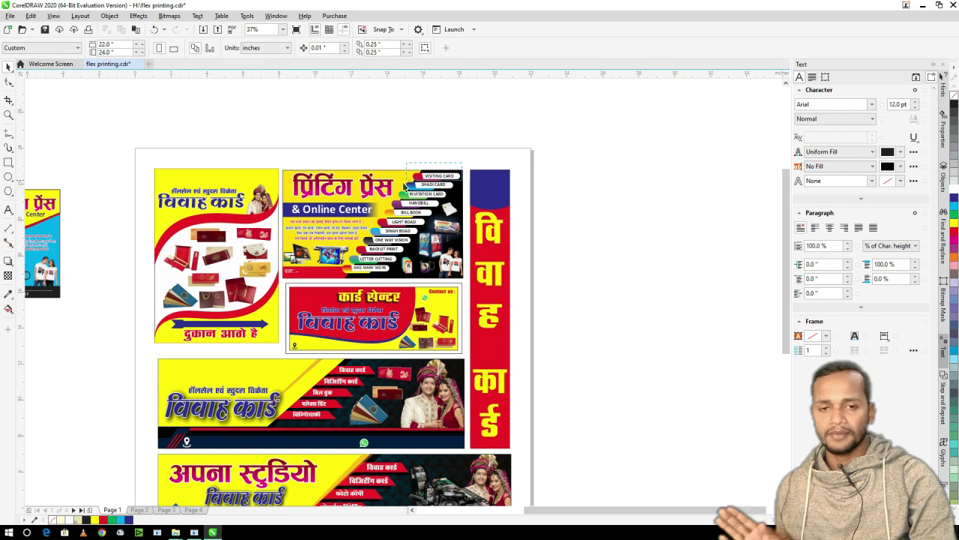
{"action": "left_click", "coordinate": [394, 175]}
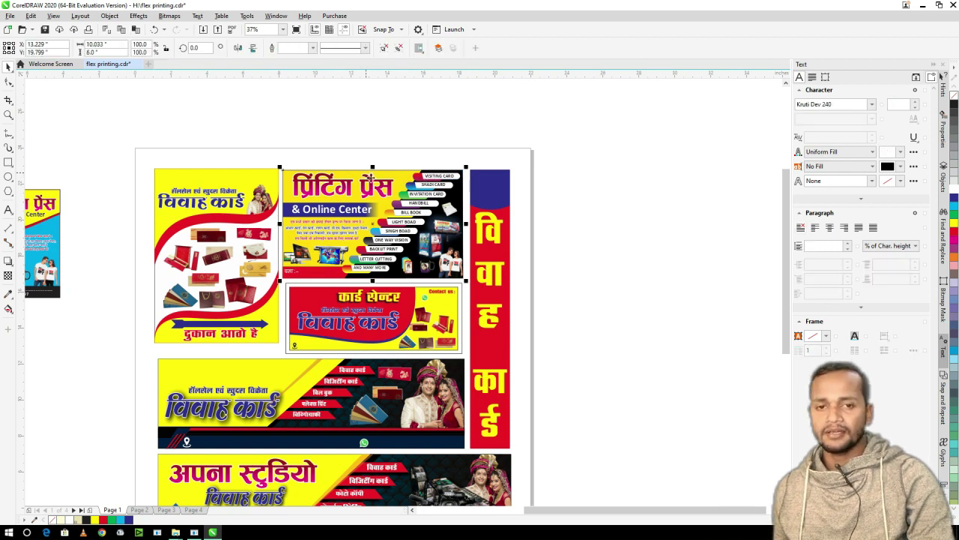
{"action": "scroll", "coordinate": [425, 176], "scroll_direction": "down", "scroll_amount": 2}
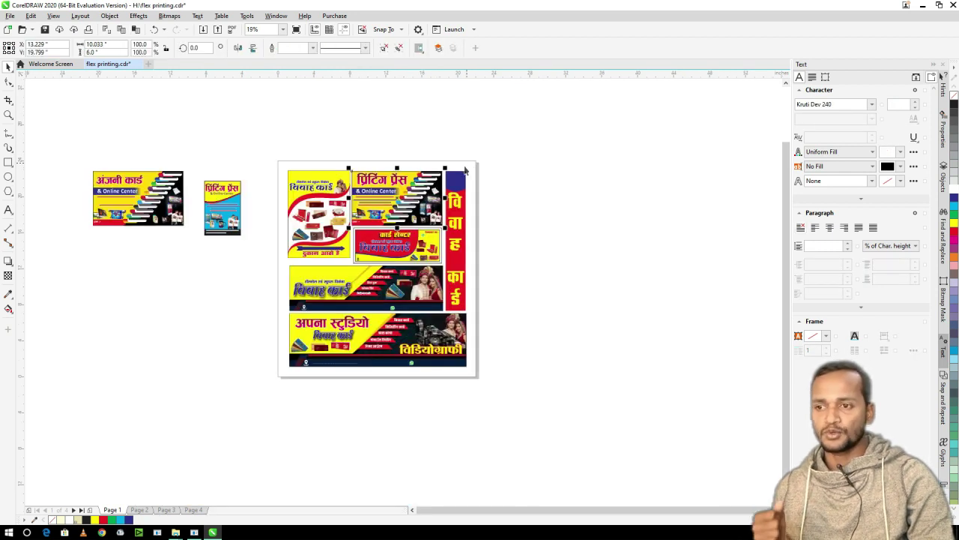
{"action": "scroll", "coordinate": [465, 171], "scroll_direction": "down", "scroll_amount": 2}
{"action": "scroll", "coordinate": [443, 218], "scroll_direction": "up", "scroll_amount": 4}
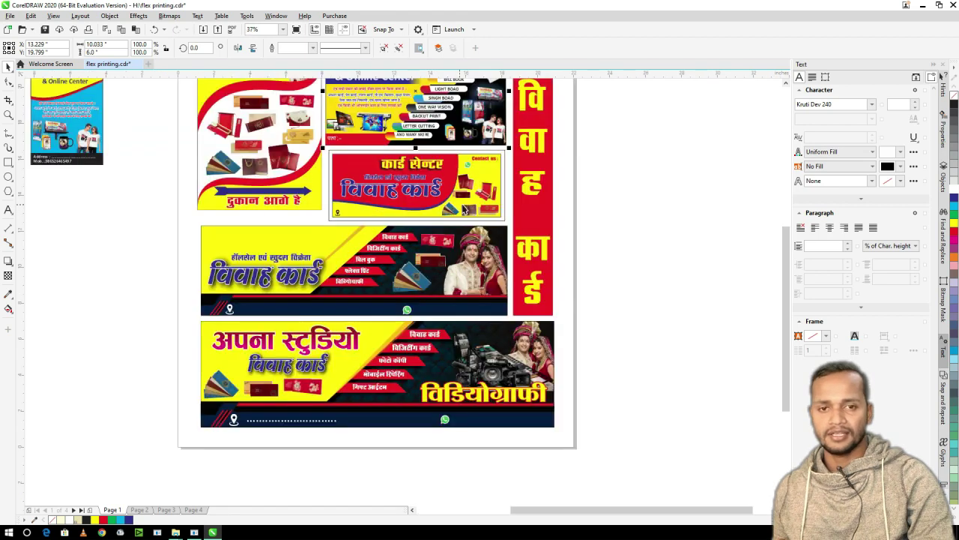
{"action": "left_click", "coordinate": [477, 206]}
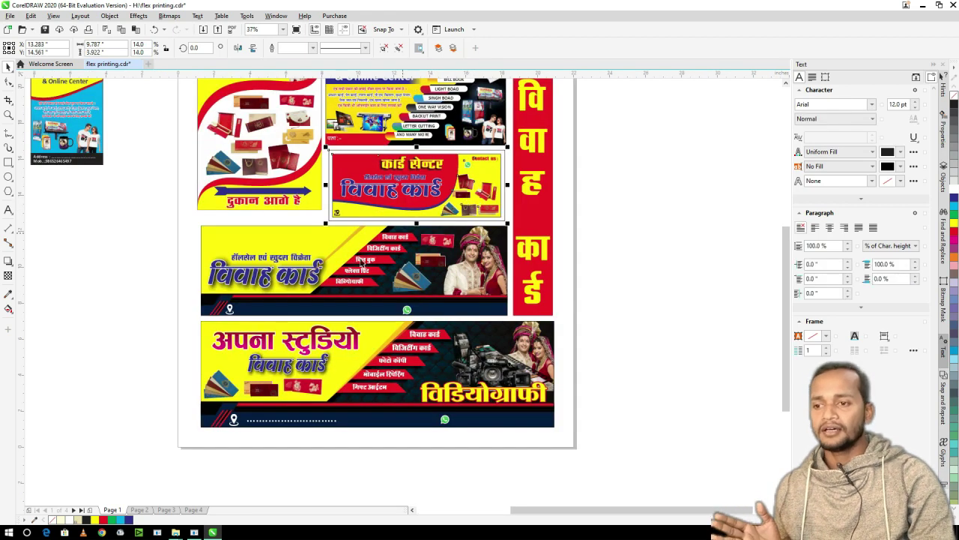
{"action": "left_click", "coordinate": [480, 269]}
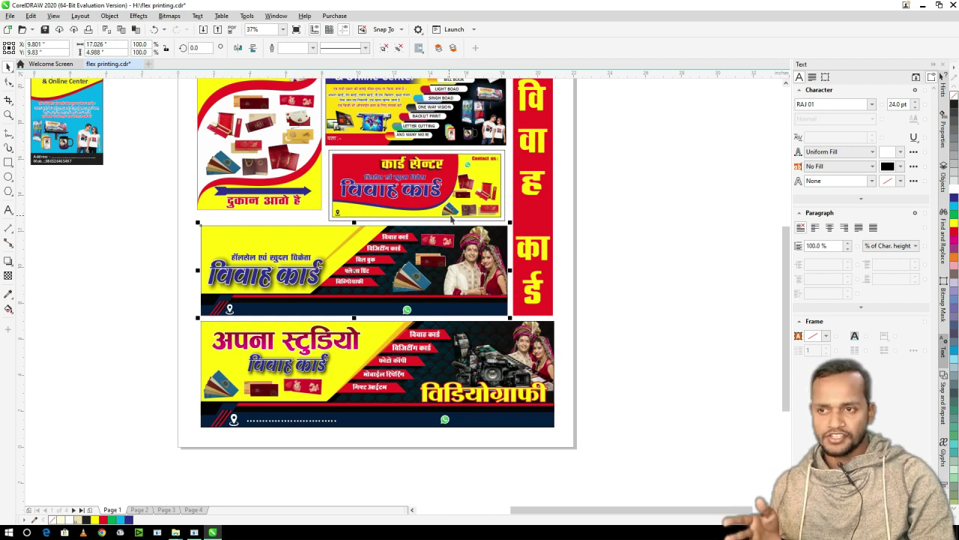
{"action": "scroll", "coordinate": [500, 120], "scroll_direction": "up", "scroll_amount": 2}
{"action": "scroll", "coordinate": [500, 120], "scroll_direction": "up", "scroll_amount": 1}
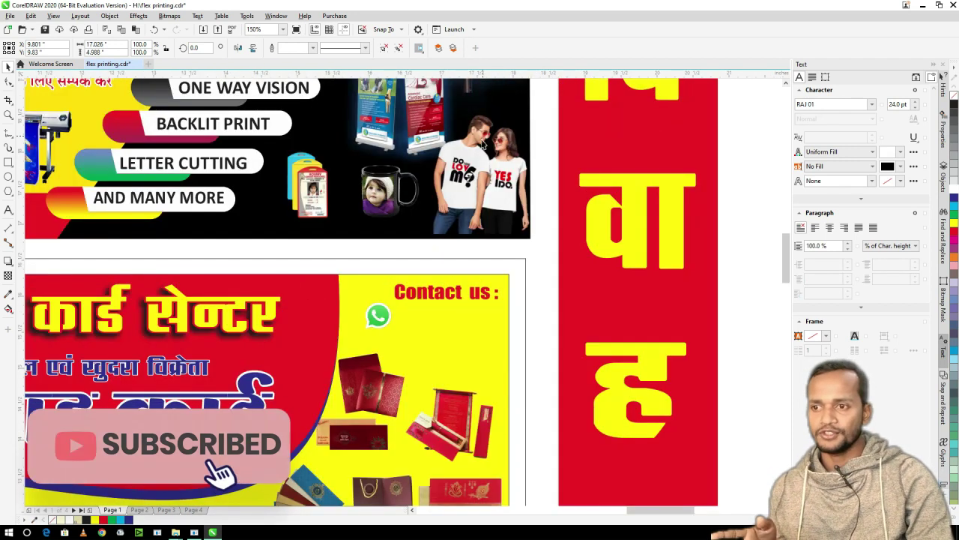
{"action": "scroll", "coordinate": [408, 204], "scroll_direction": "down", "scroll_amount": 2}
{"action": "scroll", "coordinate": [408, 203], "scroll_direction": "down", "scroll_amount": 1}
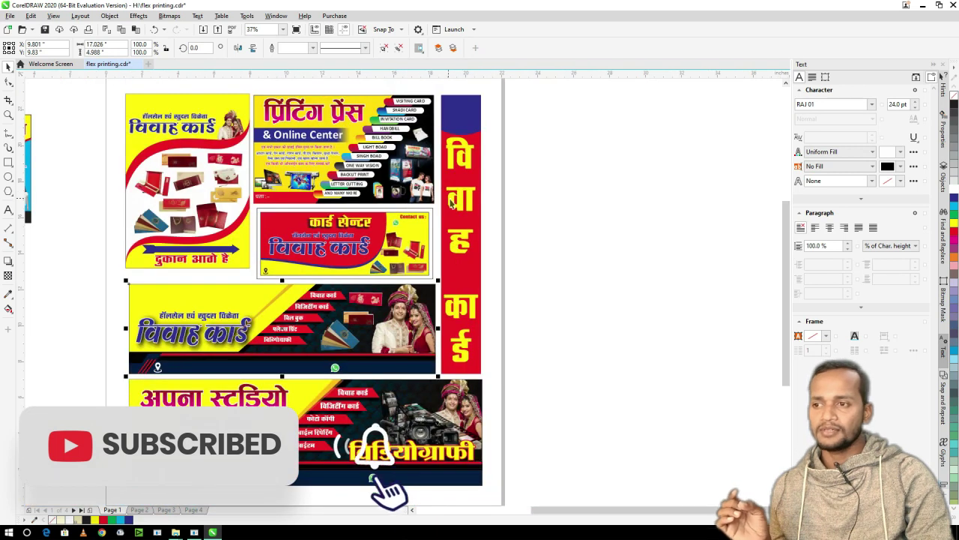
{"action": "scroll", "coordinate": [420, 186], "scroll_direction": "down", "scroll_amount": 1}
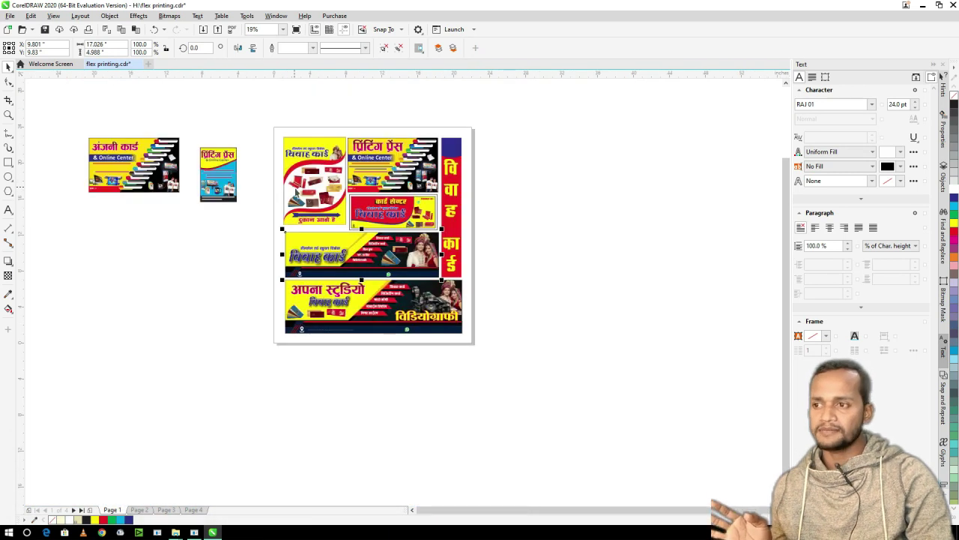
{"action": "scroll", "coordinate": [303, 192], "scroll_direction": "up", "scroll_amount": 1}
{"action": "scroll", "coordinate": [272, 161], "scroll_direction": "down", "scroll_amount": 1}
{"action": "scroll", "coordinate": [273, 162], "scroll_direction": "up", "scroll_amount": 1}
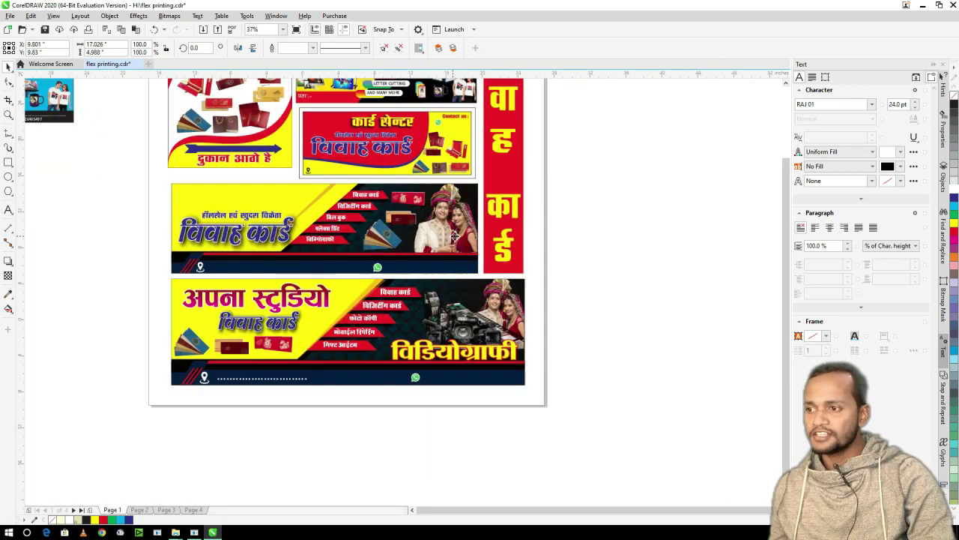
{"action": "scroll", "coordinate": [272, 161], "scroll_direction": "down", "scroll_amount": 1}
- Place a copy of the wedding-card banner to the left of the page
{"action": "left_click_drag", "start_coordinate": [404, 248], "coordinate": [133, 269]}
{"action": "key", "text": "Escape"}
{"action": "left_click_drag", "start_coordinate": [75, 270], "coordinate": [49, 272]}
{"action": "scroll", "coordinate": [49, 272], "scroll_direction": "up", "scroll_amount": 2}
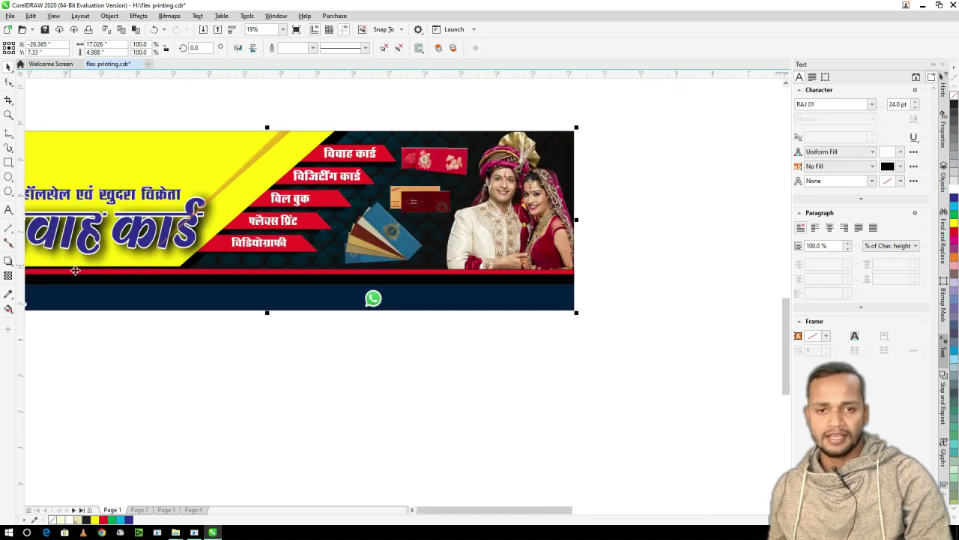
{"action": "scroll", "coordinate": [455, 161], "scroll_direction": "down", "scroll_amount": 1}
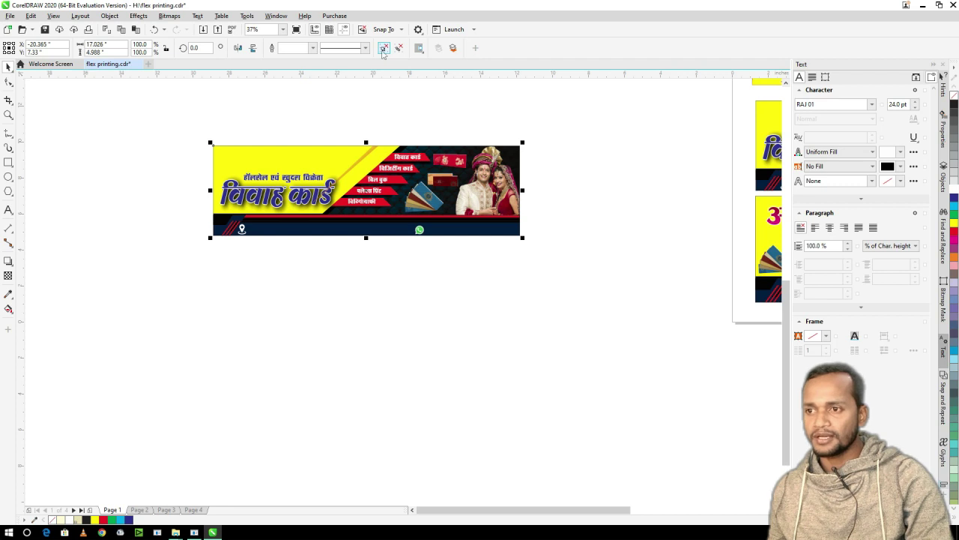
{"action": "left_click", "coordinate": [377, 122]}
{"action": "left_click_drag", "start_coordinate": [600, 281], "coordinate": [600, 281]}
{"action": "left_click_drag", "start_coordinate": [419, 229], "coordinate": [323, 372]}
{"action": "key", "text": "ctrl+z"}
- Draw a 15 × 3 inch rectangle below the banner
{"action": "left_click", "coordinate": [8, 162]}
{"action": "left_click_drag", "start_coordinate": [205, 256], "coordinate": [525, 352]}
{"action": "left_click", "coordinate": [84, 47]}
{"action": "type", "text": "15"}
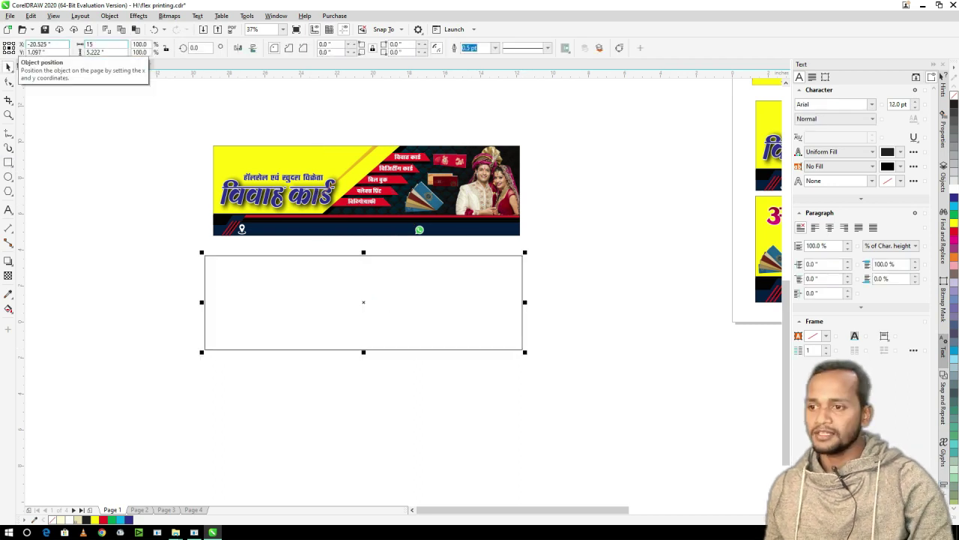
{"action": "key", "text": "Return"}
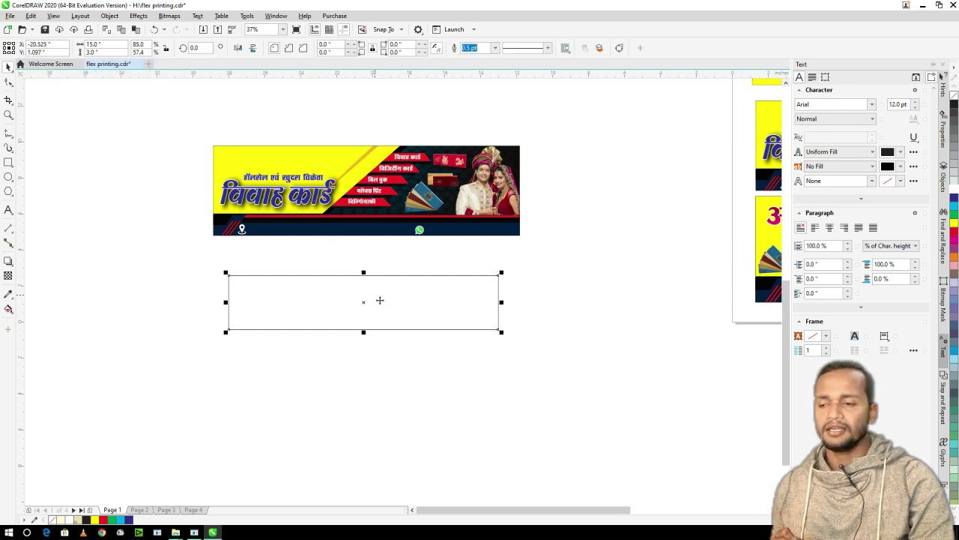
{"action": "left_click", "coordinate": [321, 303]}
{"action": "left_click", "coordinate": [338, 298]}
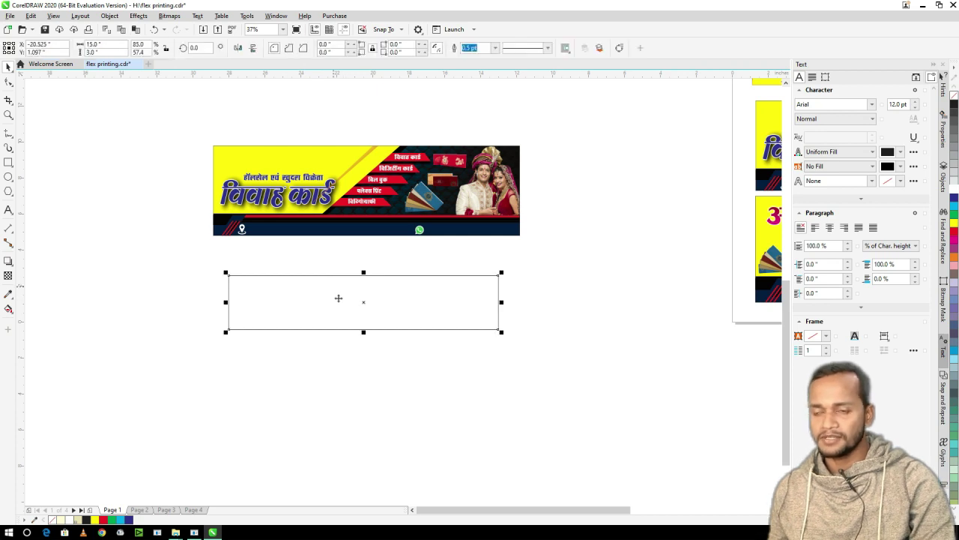
- Copy the banner's tan diagonal stripe into the rectangle and shrink it to fit
{"action": "left_click", "coordinate": [341, 162]}
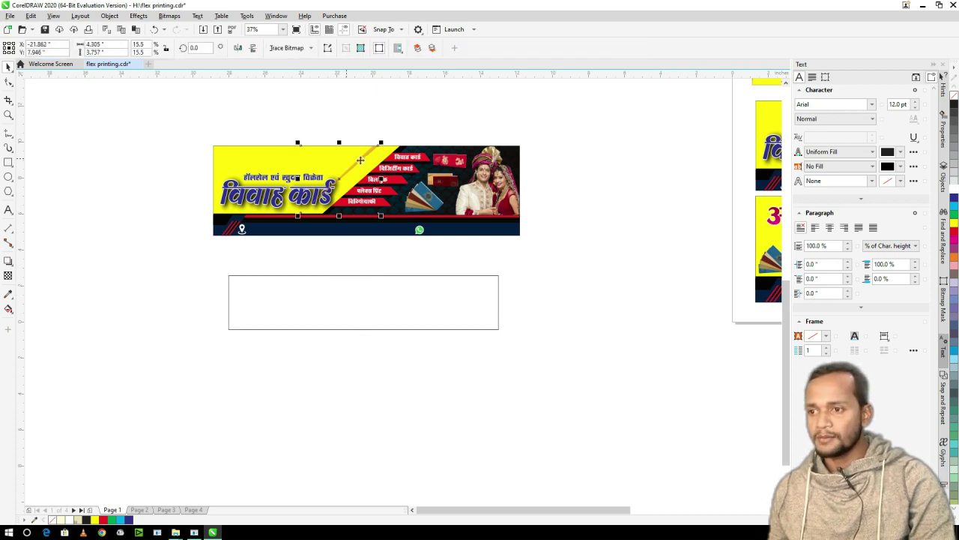
{"action": "left_click_drag", "start_coordinate": [371, 157], "coordinate": [358, 287]}
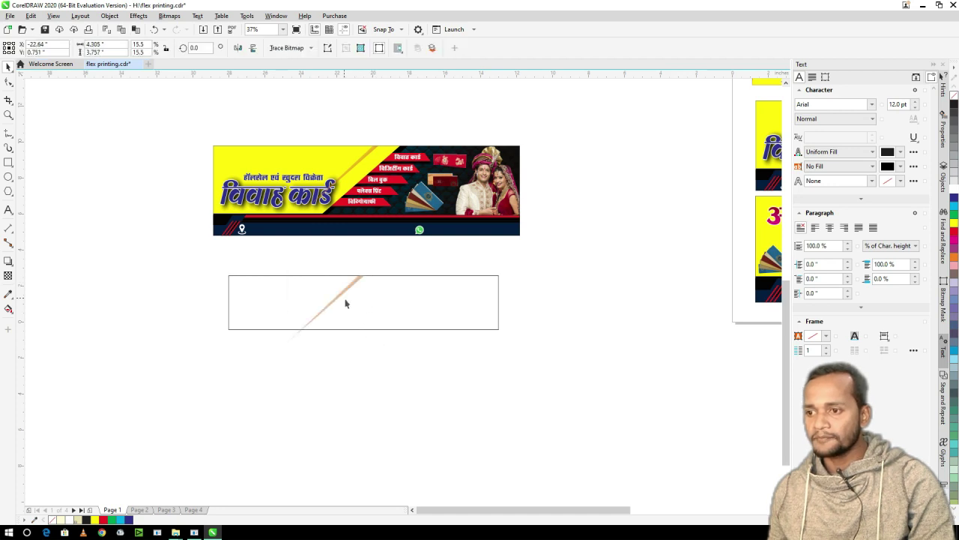
{"action": "left_click_drag", "start_coordinate": [288, 350], "coordinate": [307, 342]}
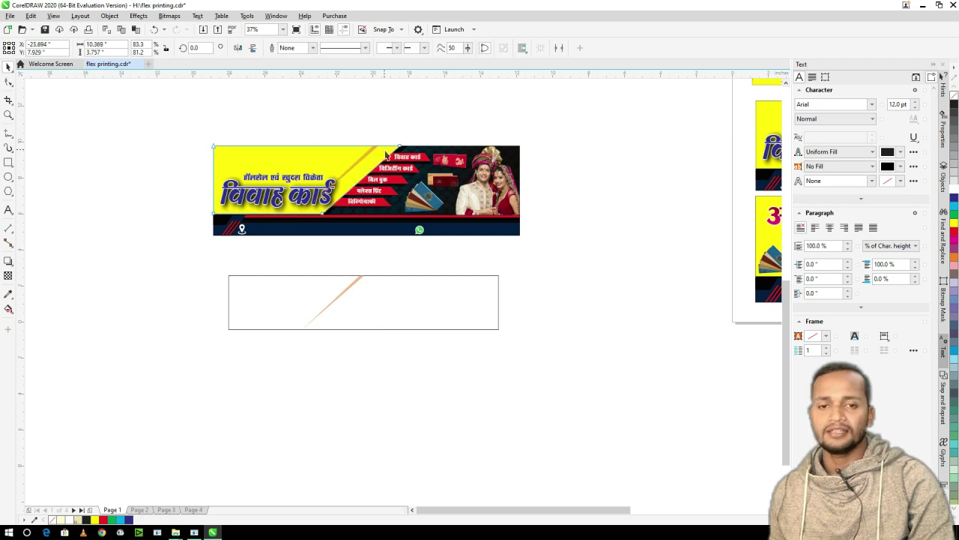
{"action": "left_click", "coordinate": [384, 176]}
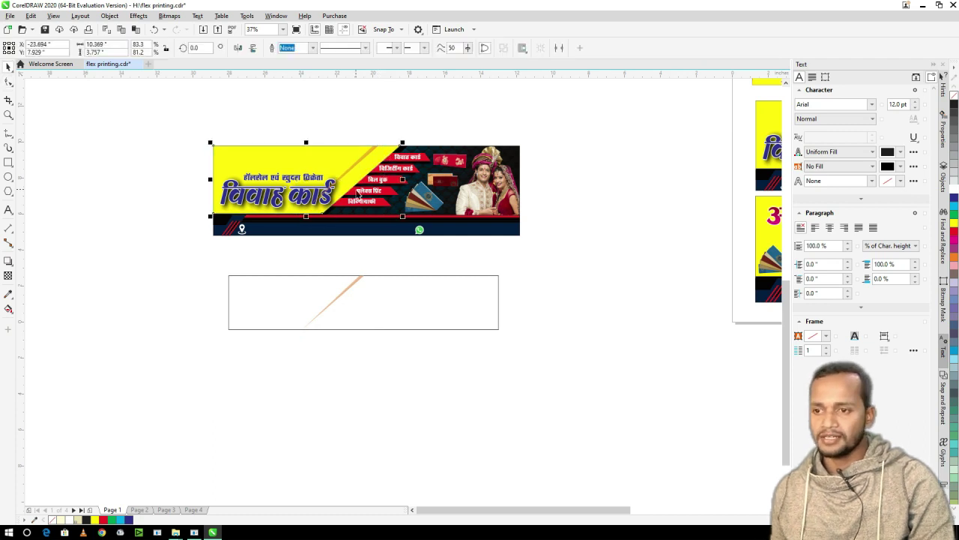
{"action": "left_click", "coordinate": [499, 304]}
{"action": "key", "text": "F8"}
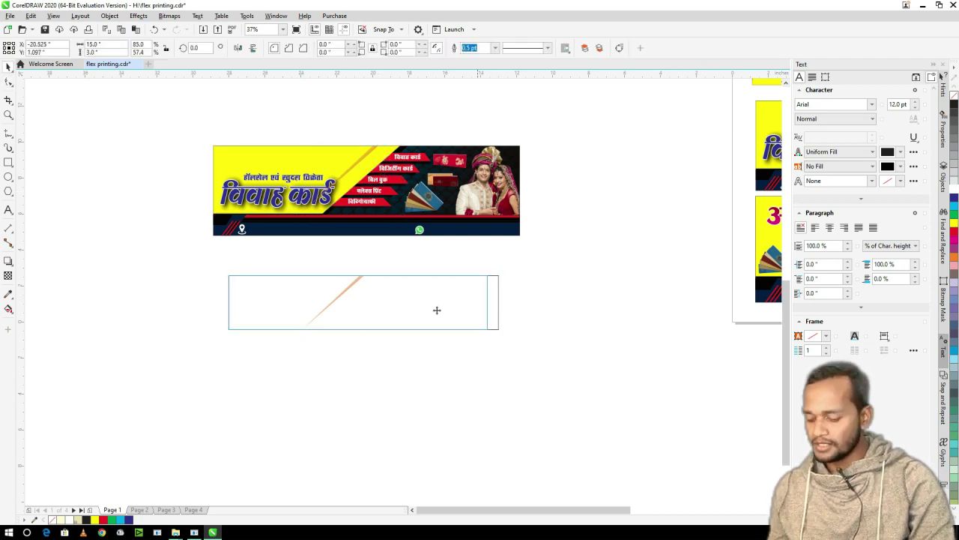
- Draw a shape over the box's left part, slant its right edge and fill it yellow
{"action": "left_click_drag", "start_coordinate": [402, 310], "coordinate": [398, 291]}
{"action": "key", "text": "F10"}
{"action": "left_click_drag", "start_coordinate": [359, 334], "coordinate": [347, 336]}
{"action": "key", "text": "space"}
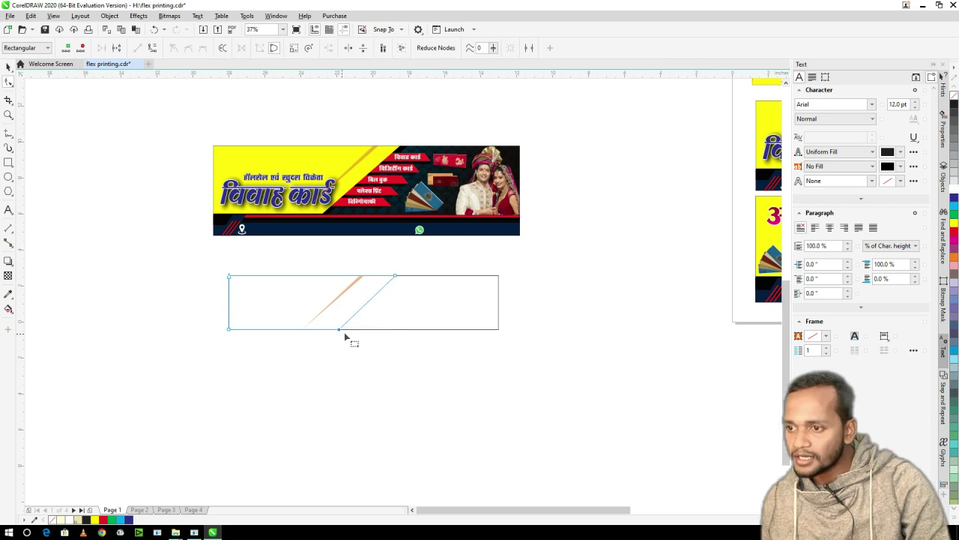
{"action": "scroll", "coordinate": [317, 315], "scroll_direction": "up", "scroll_amount": 2}
{"action": "key", "text": "F10"}
{"action": "left_click_drag", "start_coordinate": [504, 225], "coordinate": [330, 351]}
{"action": "scroll", "coordinate": [444, 324], "scroll_direction": "down", "scroll_amount": 2}
{"action": "key", "text": "space"}
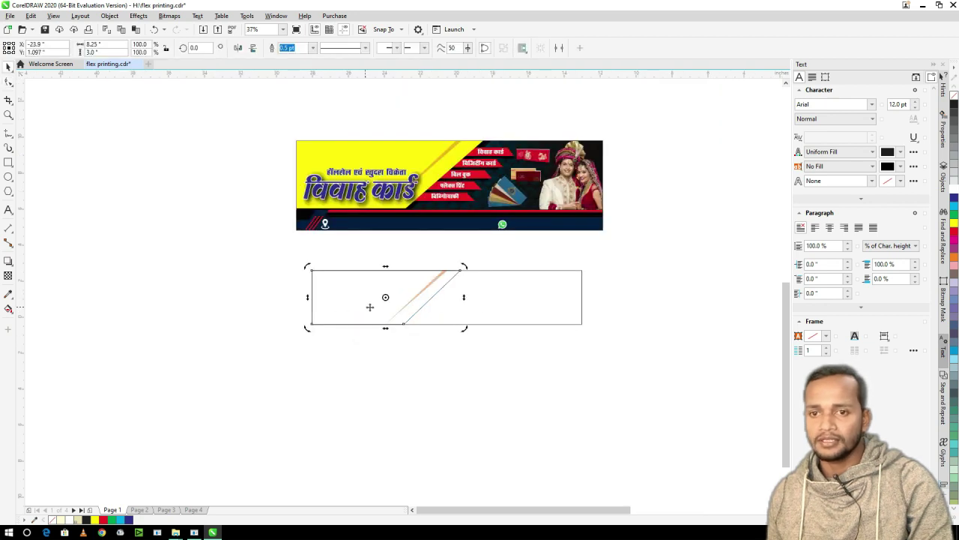
{"action": "left_click", "coordinate": [954, 223]}
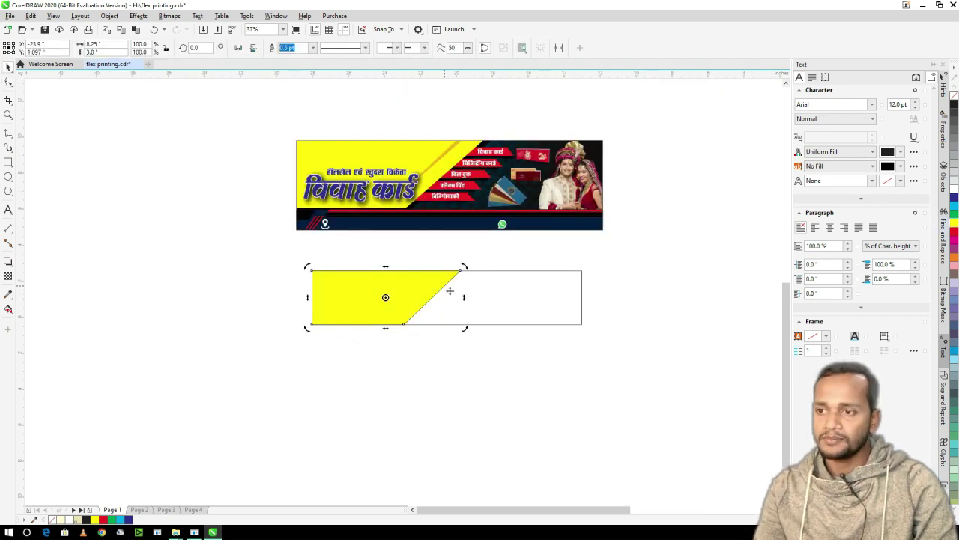
- Copy the banner's विवाह कार्ड heading into the yellow section
{"action": "left_click", "coordinate": [252, 157]}
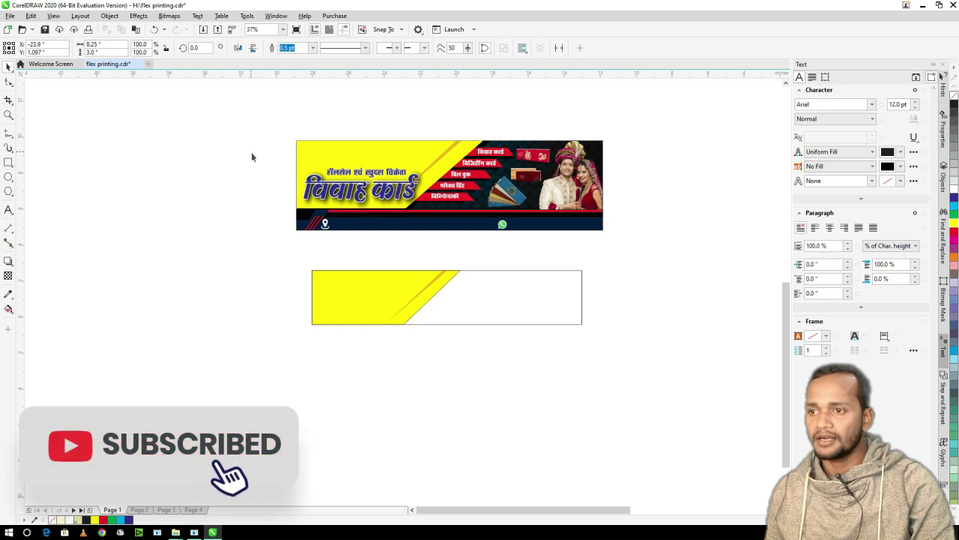
{"action": "left_click", "coordinate": [373, 201]}
{"action": "left_click_drag", "start_coordinate": [373, 201], "coordinate": [380, 310]}
{"action": "scroll", "coordinate": [380, 298], "scroll_direction": "up", "scroll_amount": 2}
- Nudge the heading and small Hindi line down, and copy the white विडियोग्राफी text into the yellow box
{"action": "left_click", "coordinate": [365, 310]}
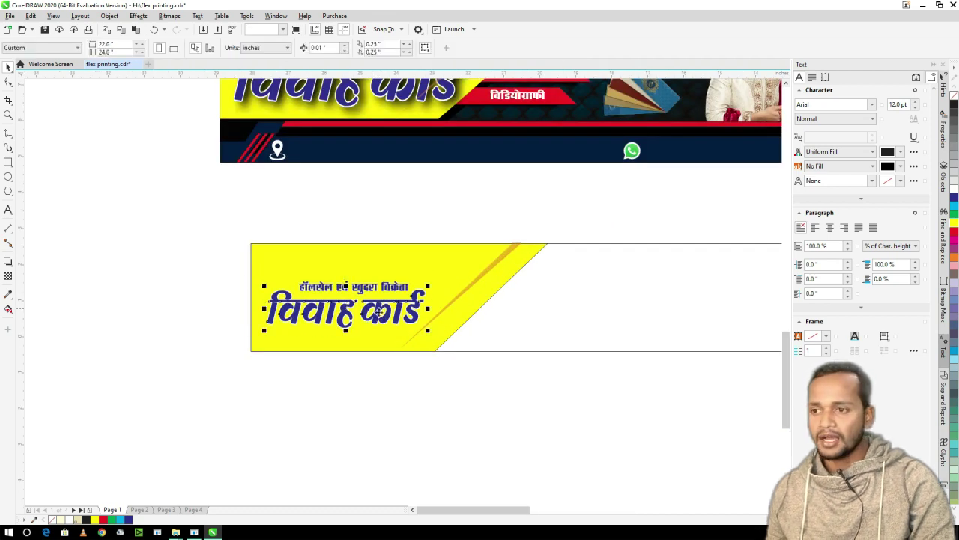
{"action": "left_click", "coordinate": [380, 287], "text": "shift"}
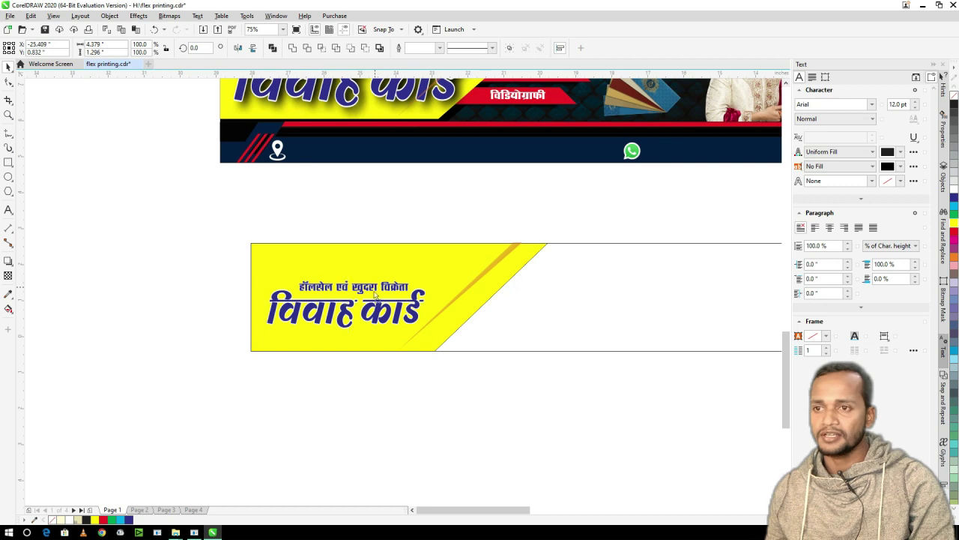
{"action": "left_click_drag", "start_coordinate": [375, 296], "coordinate": [376, 304]}
{"action": "left_click_drag", "start_coordinate": [517, 94], "coordinate": [299, 266]}
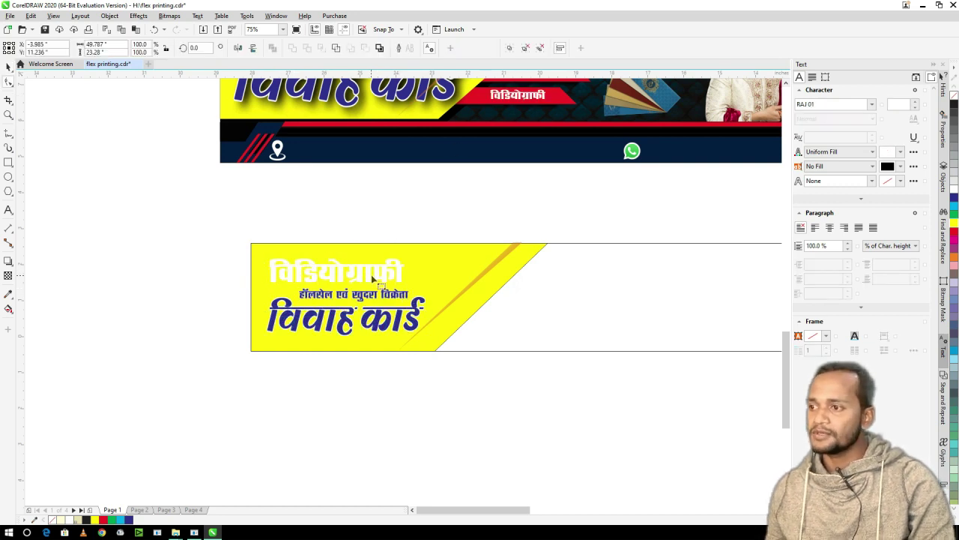
- Retype the copied text as प्रिंटिंग प्रेस and enlarge it
{"action": "right_click", "coordinate": [9, 211]}
{"action": "left_click", "coordinate": [8, 211]}
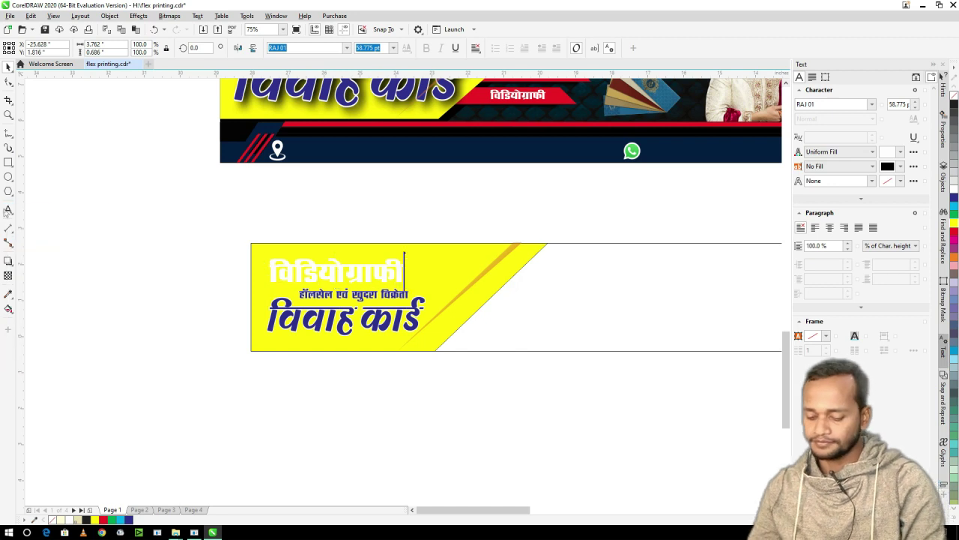
{"action": "key", "text": "ctrl+a"}
{"action": "type", "text": "fiz"}
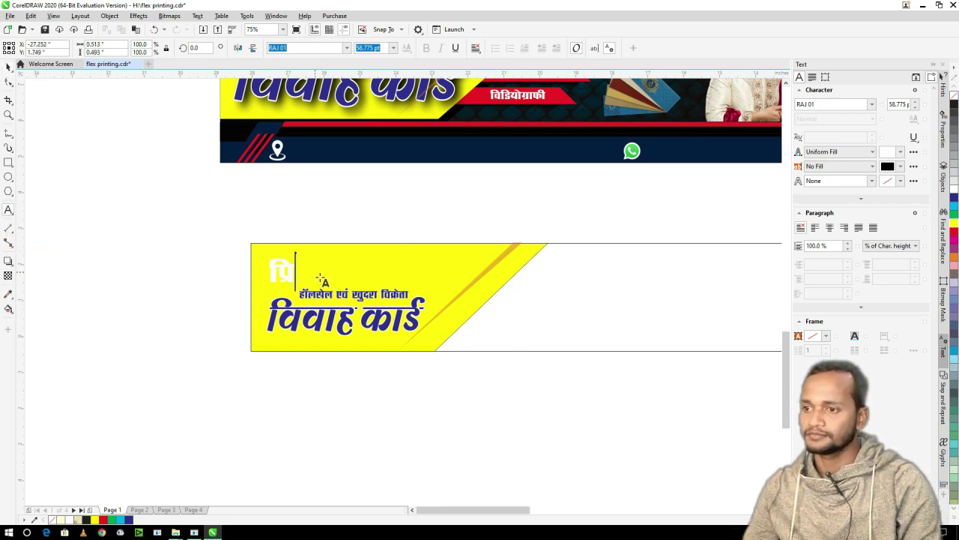
{"action": "key", "text": "BackSpace"}
{"action": "key", "text": "BackSpace"}
{"action": "key", "text": "BackSpace"}
{"action": "type", "text": "fr"}
{"action": "key", "text": "BackSpace"}
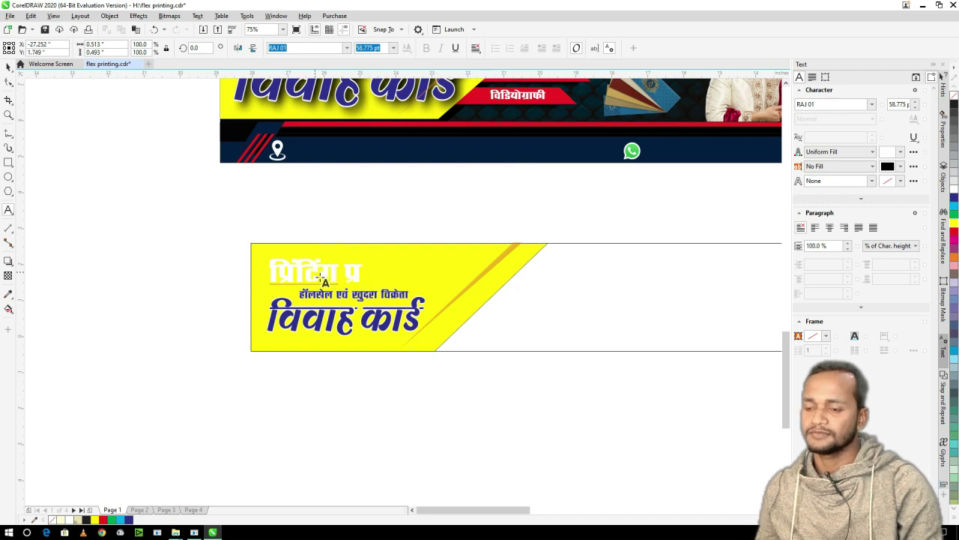
{"action": "type", "text": "sl"}
{"action": "key", "text": "ctrl+space"}
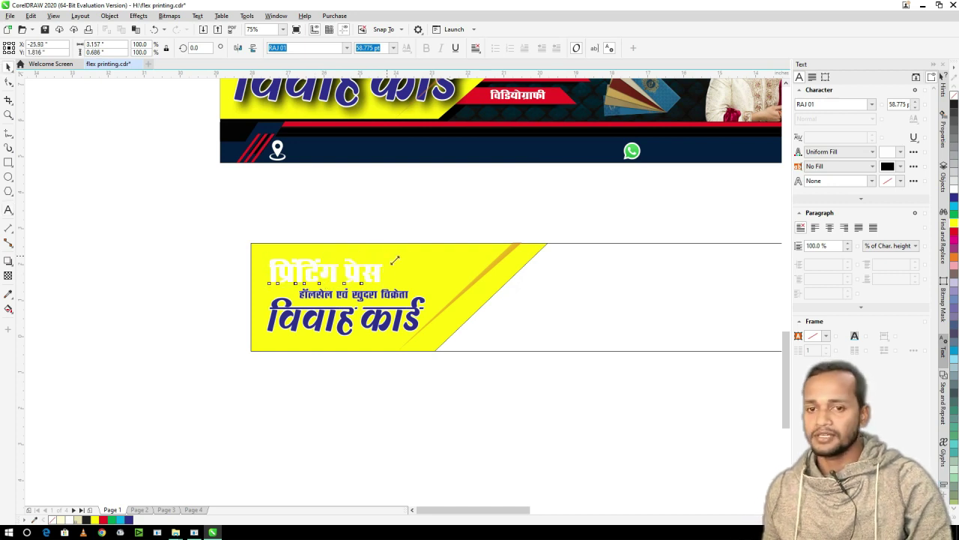
{"action": "left_click_drag", "start_coordinate": [395, 260], "coordinate": [420, 247]}
{"action": "left_click", "coordinate": [954, 235]}
- Select the विवाह कार्ड heading on the finished banner with the Drop Shadow tool
{"action": "scroll", "coordinate": [382, 246], "scroll_direction": "down", "scroll_amount": 3}
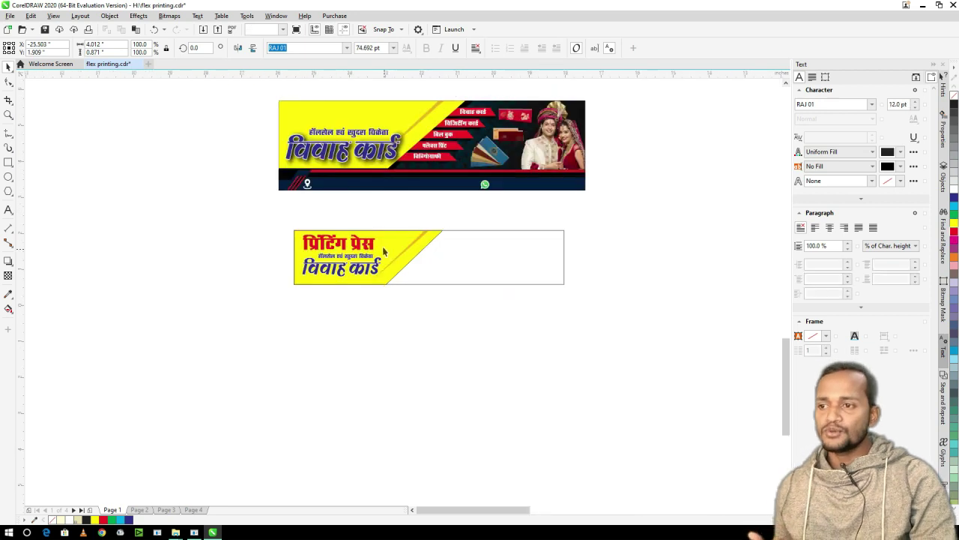
{"action": "scroll", "coordinate": [352, 240], "scroll_direction": "up", "scroll_amount": 2}
{"action": "scroll", "coordinate": [321, 230], "scroll_direction": "down", "scroll_amount": 2}
{"action": "scroll", "coordinate": [322, 230], "scroll_direction": "up", "scroll_amount": 3}
{"action": "scroll", "coordinate": [322, 231], "scroll_direction": "down", "scroll_amount": 1}
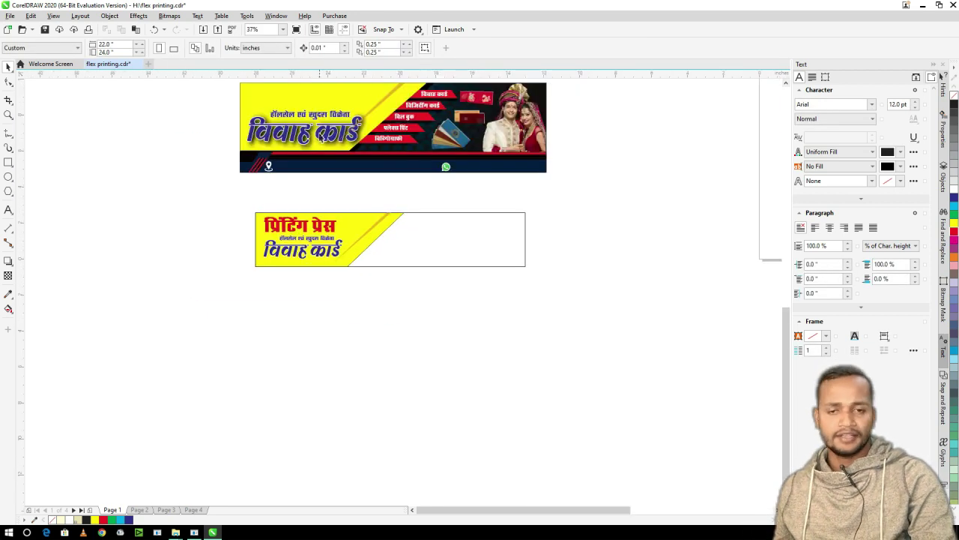
{"action": "scroll", "coordinate": [300, 173], "scroll_direction": "up", "scroll_amount": 5}
{"action": "scroll", "coordinate": [290, 152], "scroll_direction": "down", "scroll_amount": 3}
{"action": "left_click", "coordinate": [324, 152]}
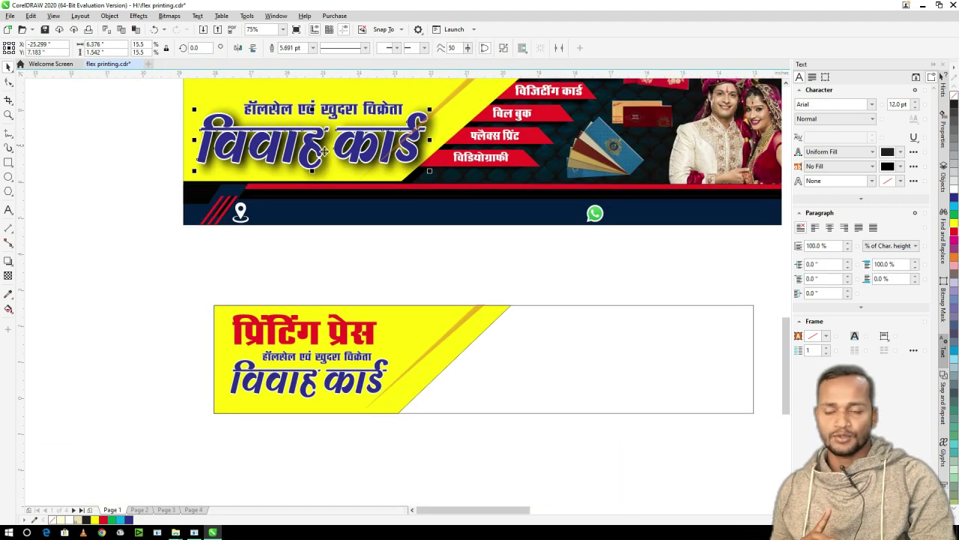
{"action": "left_click", "coordinate": [7, 260]}
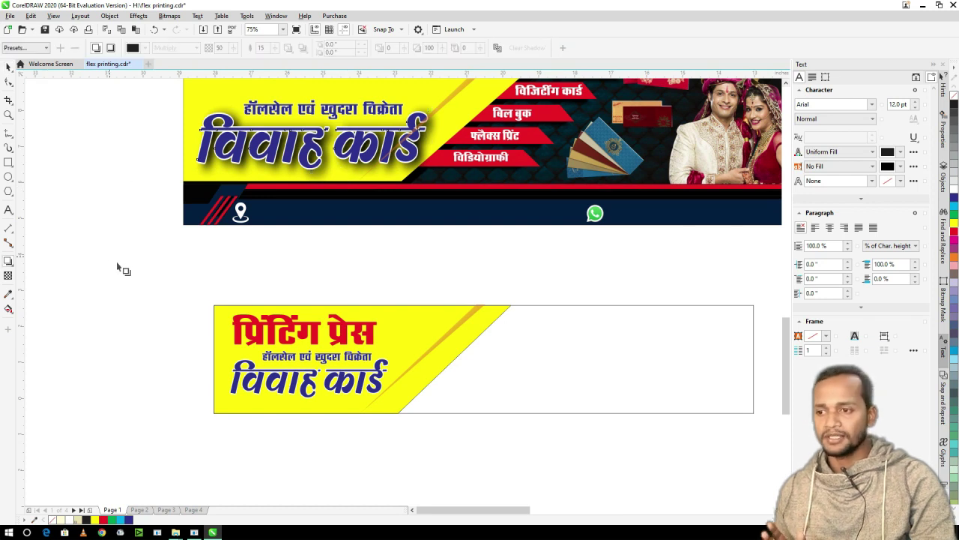
- Give the red प्रिंटिंग प्रेस heading a soft drop shadow, 50 opacity and 15 feathering
{"action": "scroll", "coordinate": [336, 336], "scroll_direction": "up", "scroll_amount": 3}
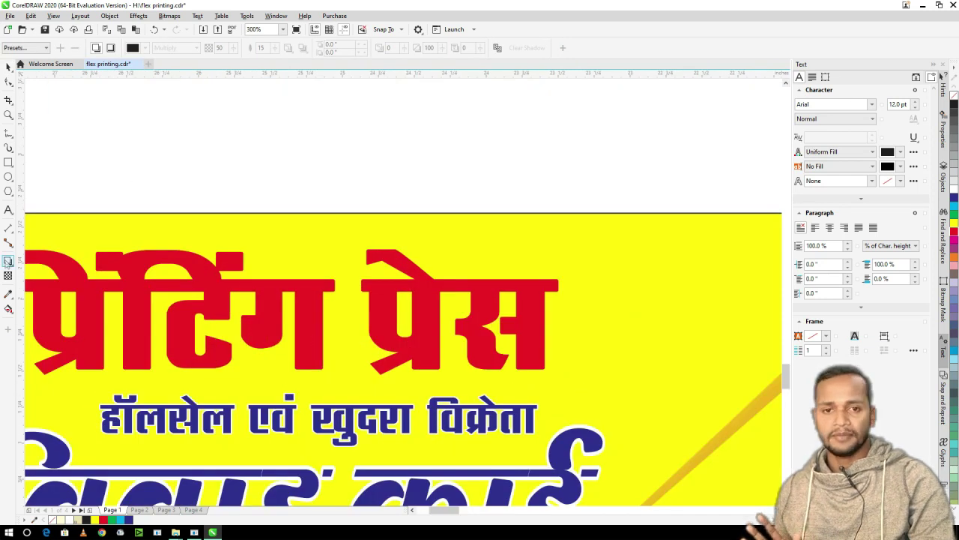
{"action": "scroll", "coordinate": [356, 235], "scroll_direction": "down", "scroll_amount": 2}
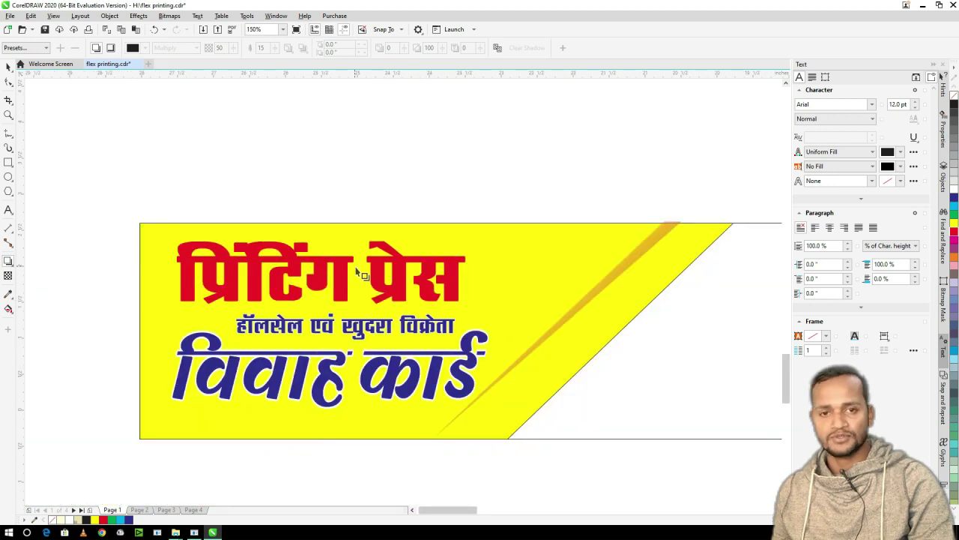
{"action": "left_click", "coordinate": [346, 272]}
{"action": "left_click", "coordinate": [8, 260]}
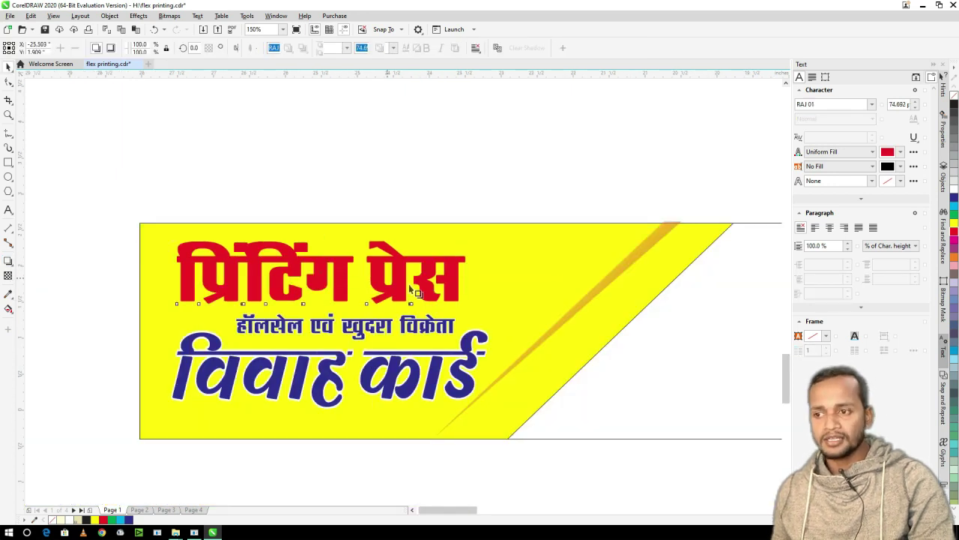
{"action": "left_click_drag", "start_coordinate": [330, 299], "coordinate": [343, 304]}
{"action": "left_click_drag", "start_coordinate": [473, 279], "coordinate": [470, 274]}
{"action": "key", "text": "space"}
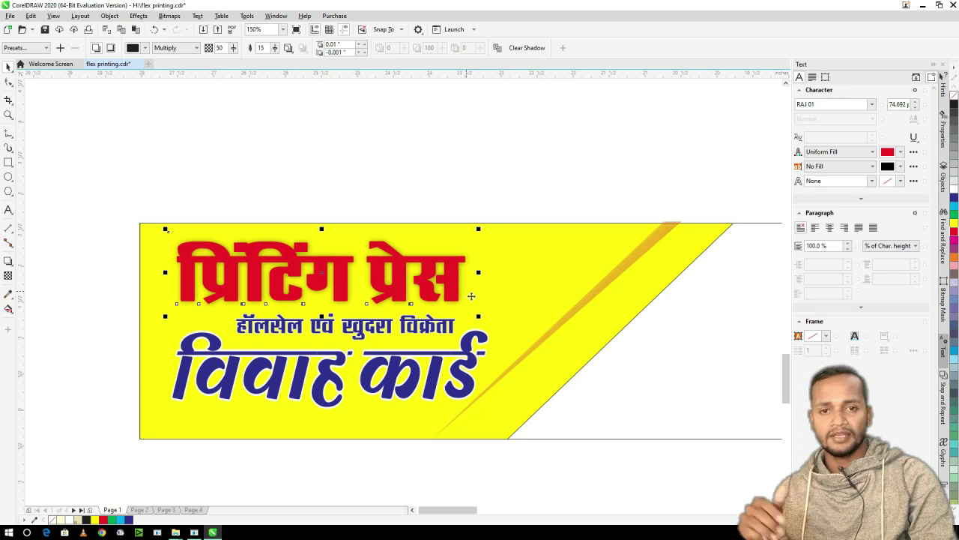
- Duplicate the प्रिंटिंग प्रेस heading, fill the copy black and send it behind the red title
{"action": "left_click", "coordinate": [431, 268]}
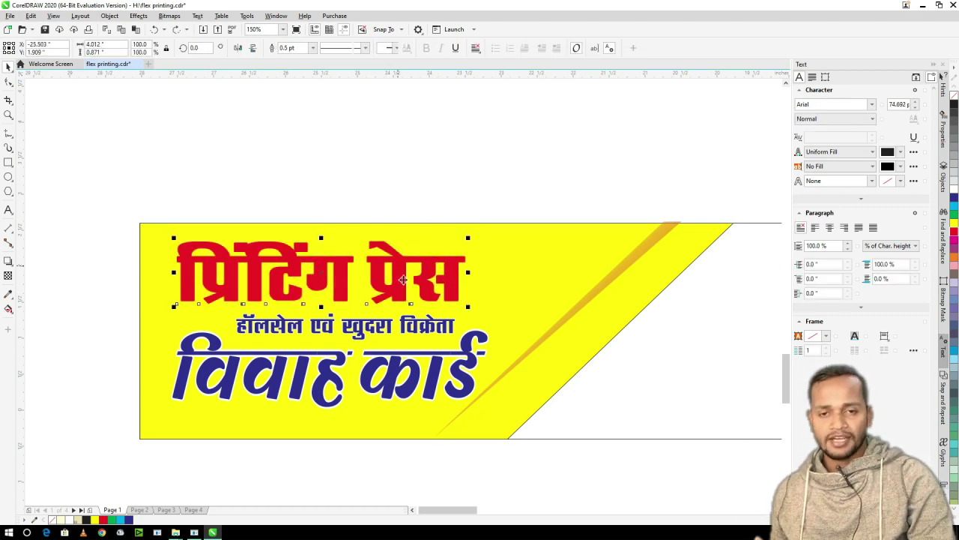
{"action": "left_click_drag", "start_coordinate": [402, 275], "coordinate": [411, 241]}
{"action": "left_click", "coordinate": [954, 104]}
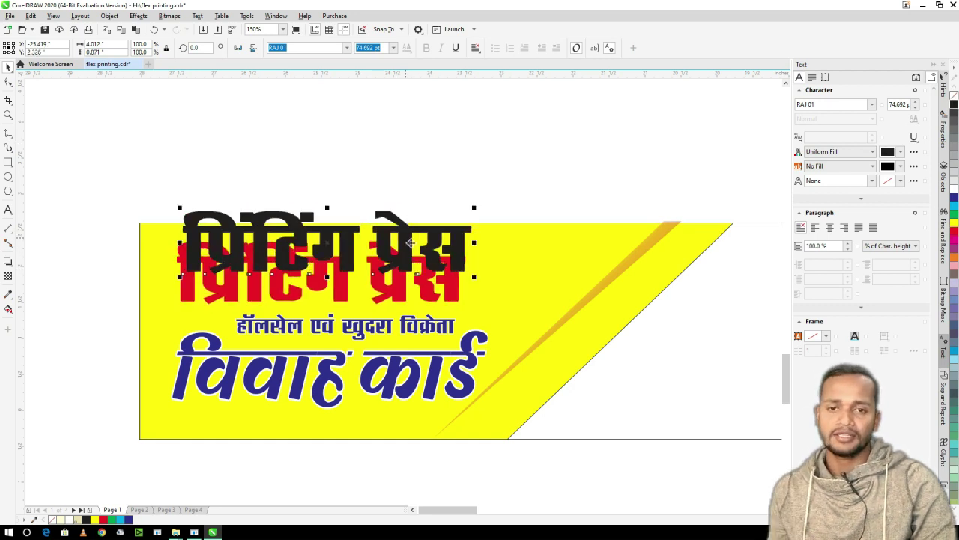
{"action": "key", "text": "ctrl+Page_Down"}
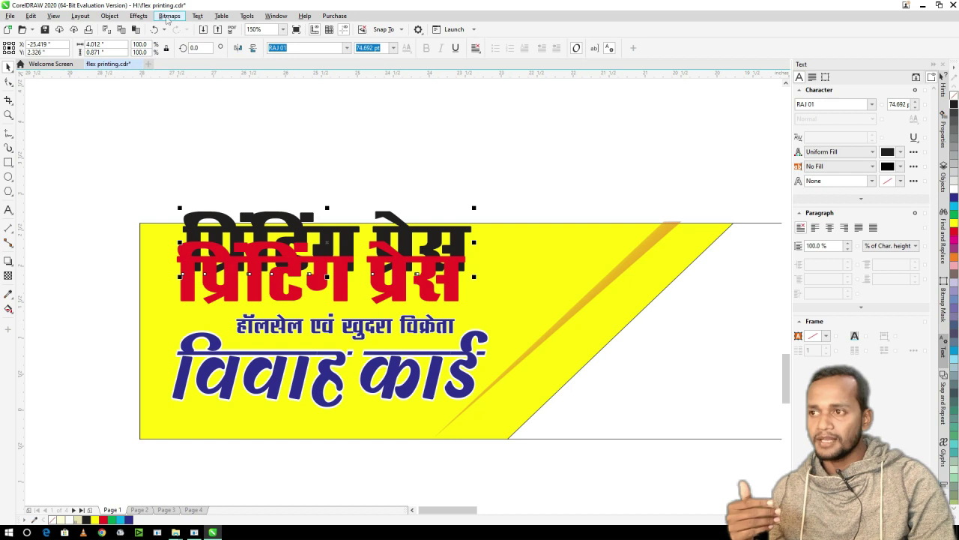
- Convert the black heading copy to a 300 dpi bitmap
{"action": "right_click", "coordinate": [168, 18]}
{"action": "left_click", "coordinate": [169, 16]}
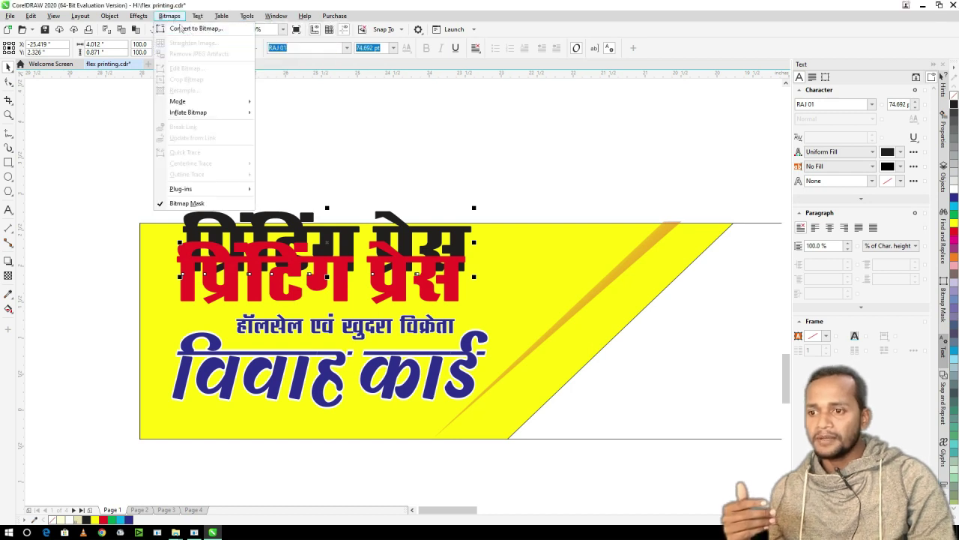
{"action": "left_click", "coordinate": [196, 30]}
{"action": "type", "text": "300"}
{"action": "key", "text": "Return"}
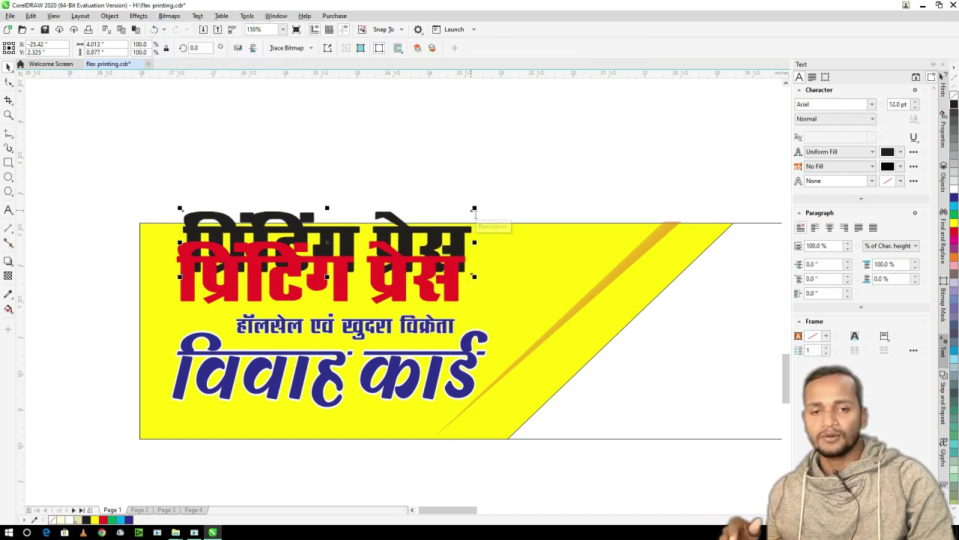
- Apply a 14.9-pixel Gaussian blur to the black copy and nudge it slightly below the heading
{"action": "left_click", "coordinate": [139, 16]}
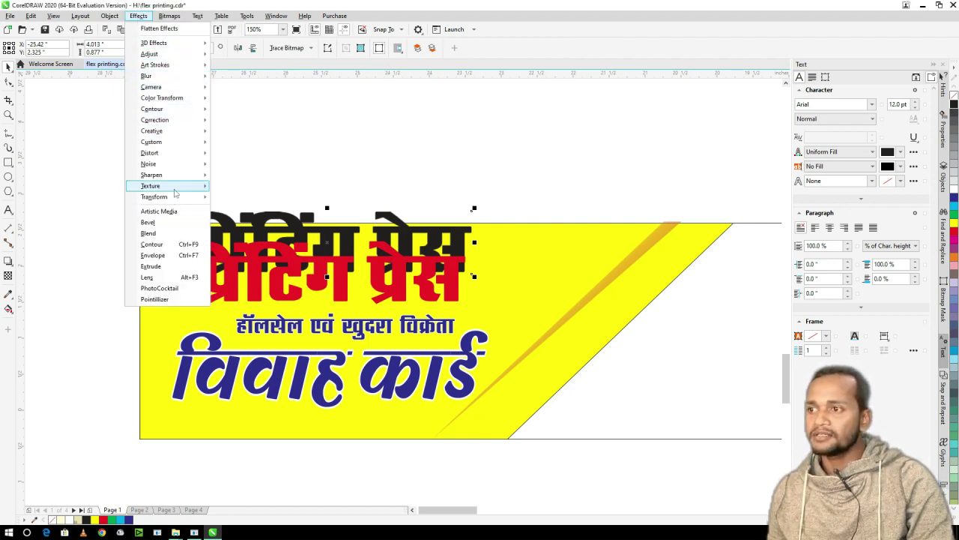
{"action": "mouse_move", "coordinate": [161, 76]}
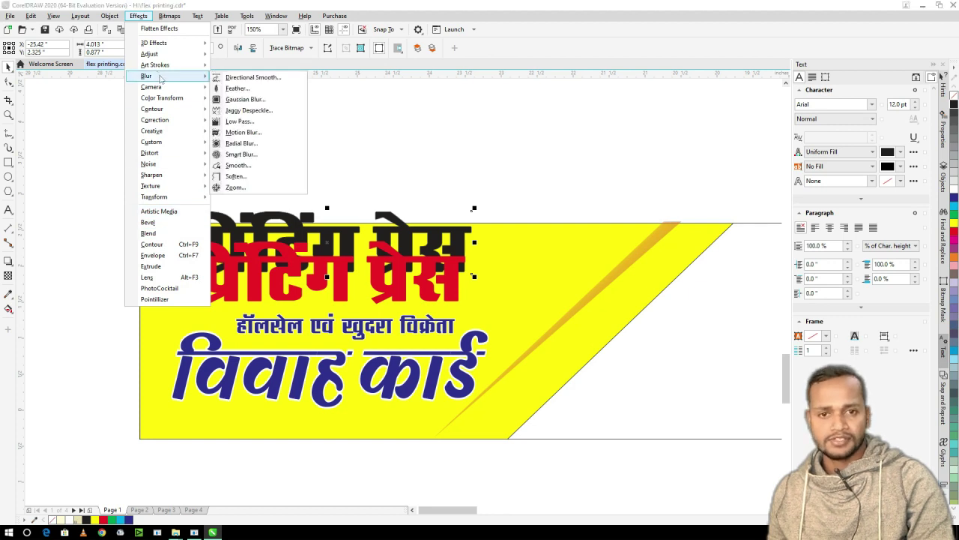
{"action": "left_click", "coordinate": [245, 100]}
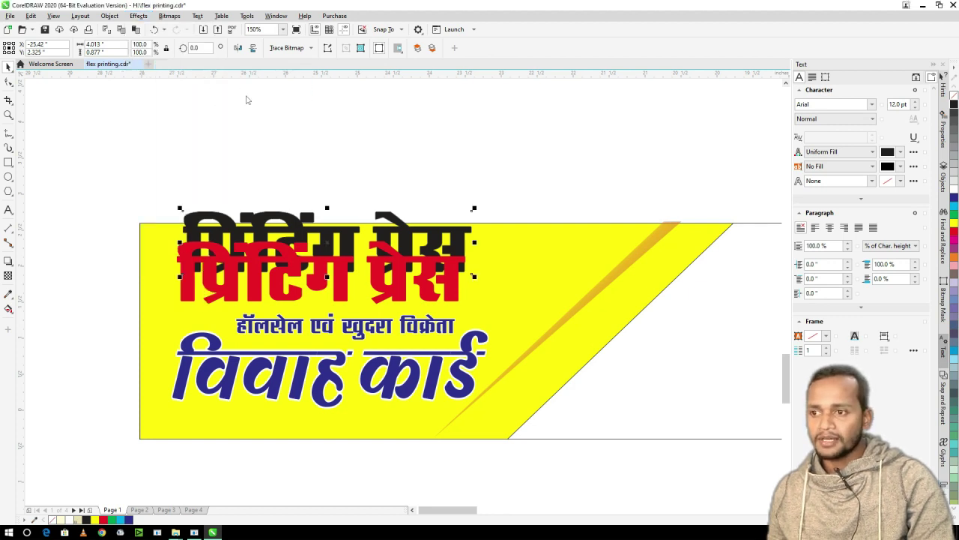
{"action": "left_click_drag", "start_coordinate": [435, 261], "coordinate": [449, 259]}
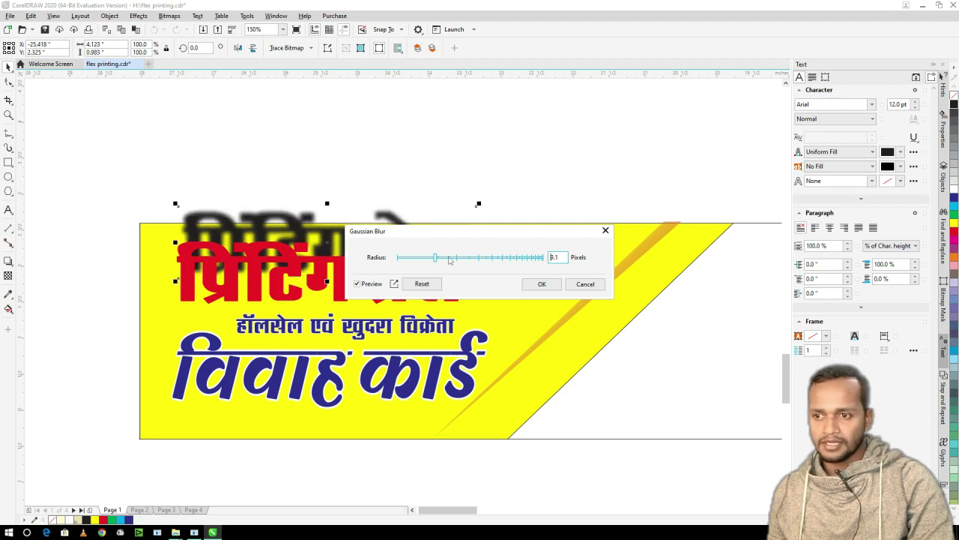
{"action": "left_click", "coordinate": [542, 284]}
{"action": "key", "text": "Down"}
{"action": "key", "text": "Down"}
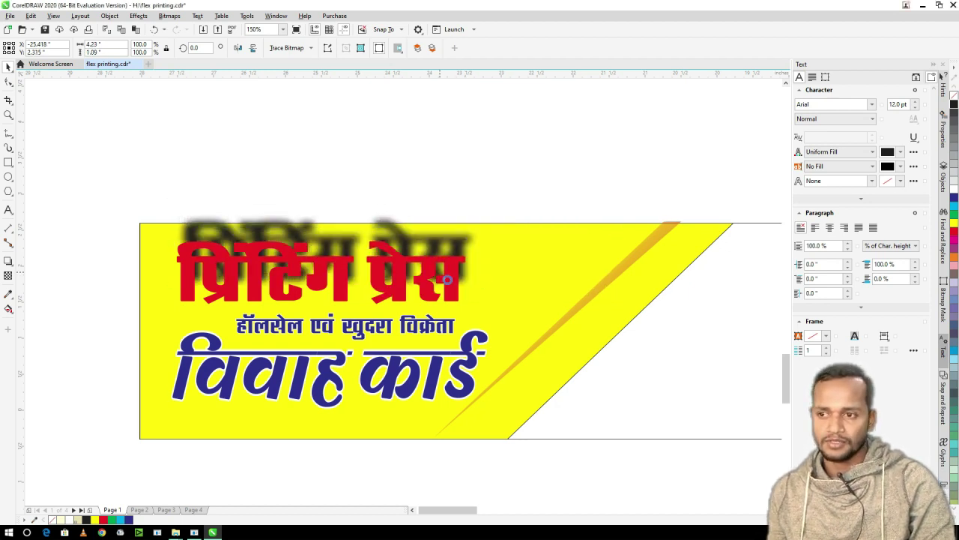
{"action": "left_click_drag", "start_coordinate": [443, 277], "coordinate": [449, 282]}
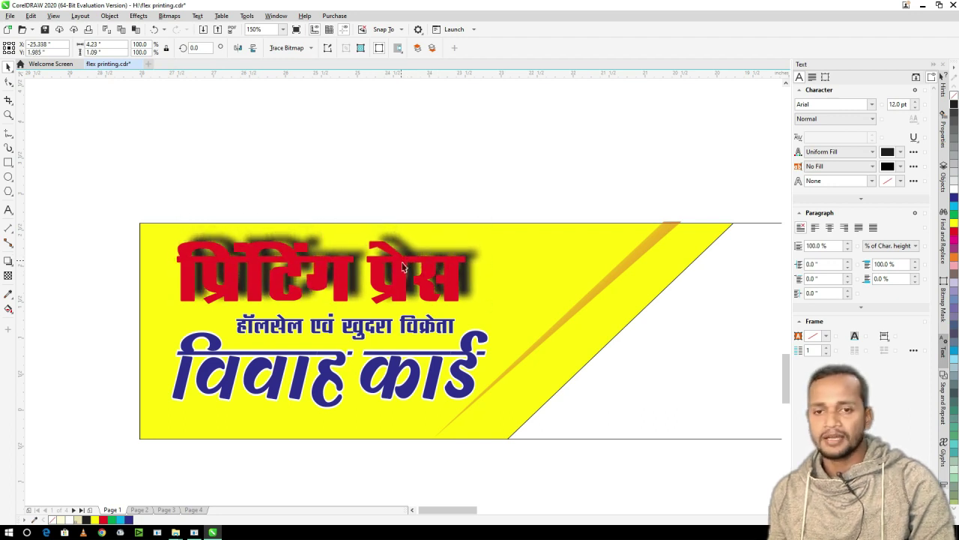
{"action": "left_click", "coordinate": [395, 279]}
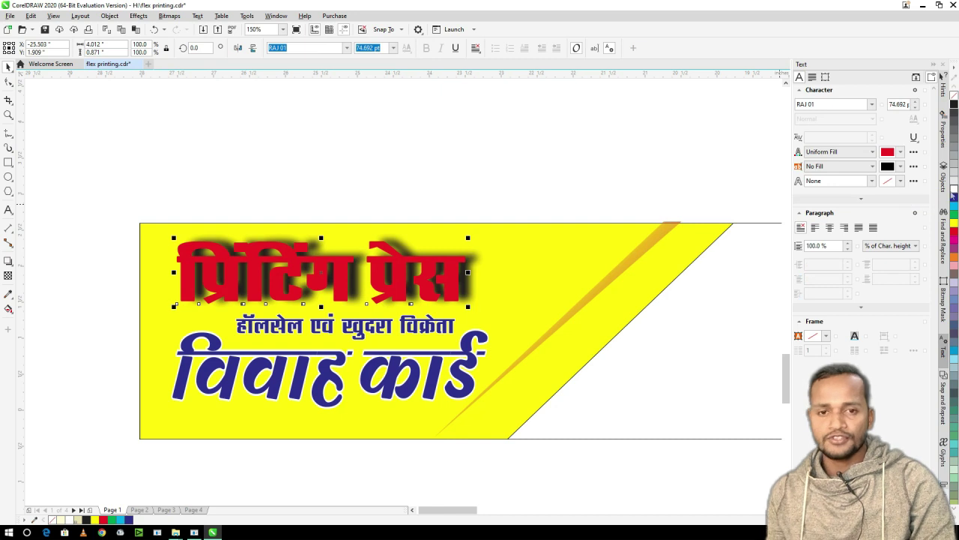
- Give the heading a 2.0 pt outline set behind the fill and scaled with the object
{"action": "key", "text": "F12"}
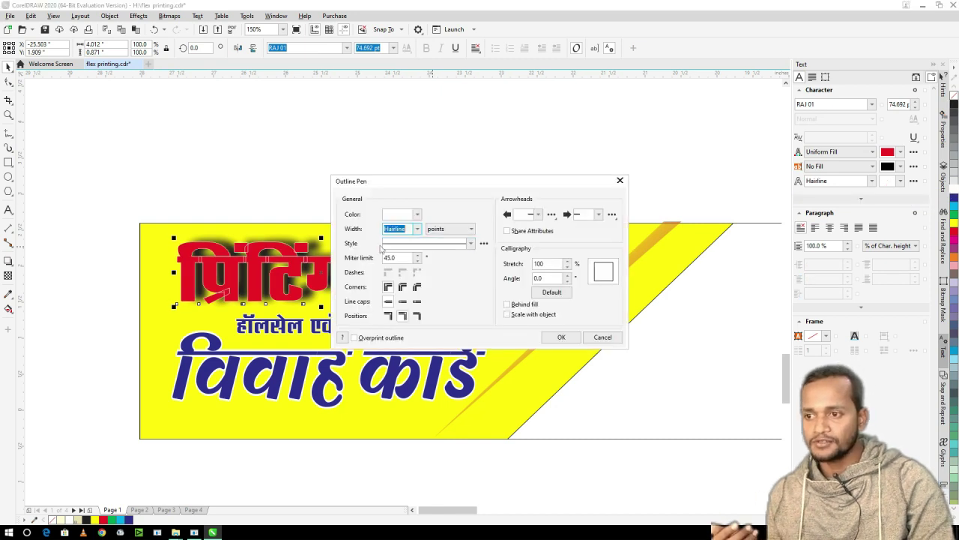
{"action": "left_click", "coordinate": [417, 229]}
{"action": "left_click", "coordinate": [401, 282]}
{"action": "left_click", "coordinate": [507, 304]}
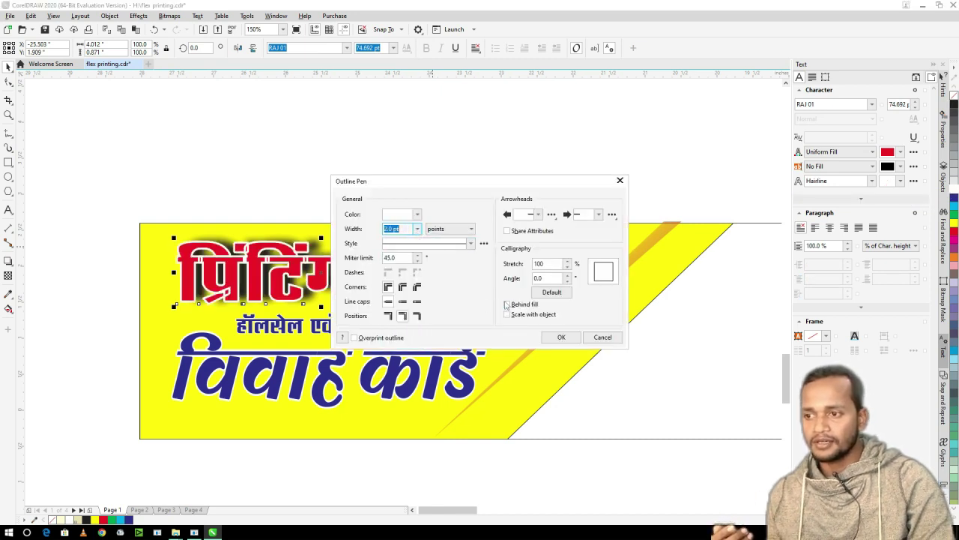
{"action": "left_click", "coordinate": [561, 336]}
{"action": "scroll", "coordinate": [431, 197], "scroll_direction": "down", "scroll_amount": 2}
{"action": "scroll", "coordinate": [393, 242], "scroll_direction": "up", "scroll_amount": 2}
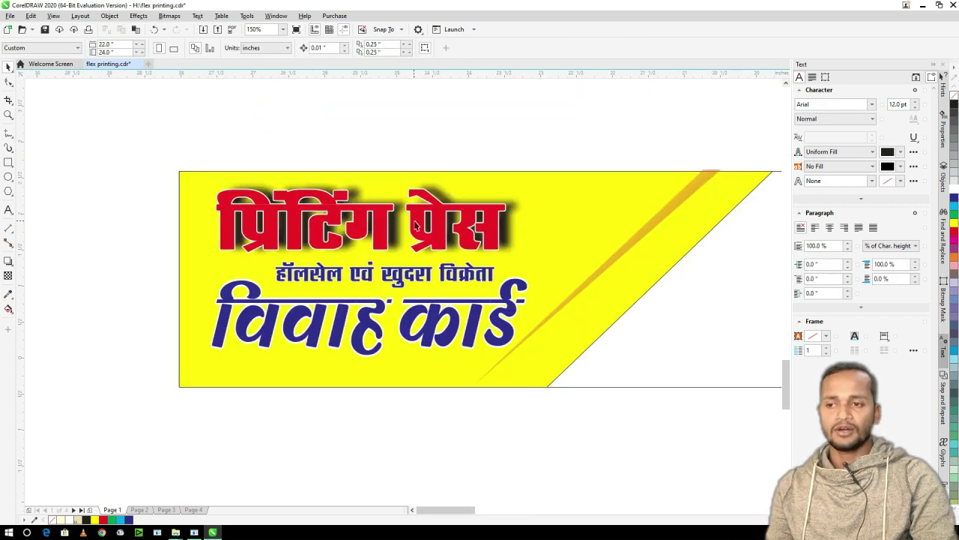
- Increase the heading's outline width to 4.0 pt
{"action": "key", "text": "F12"}
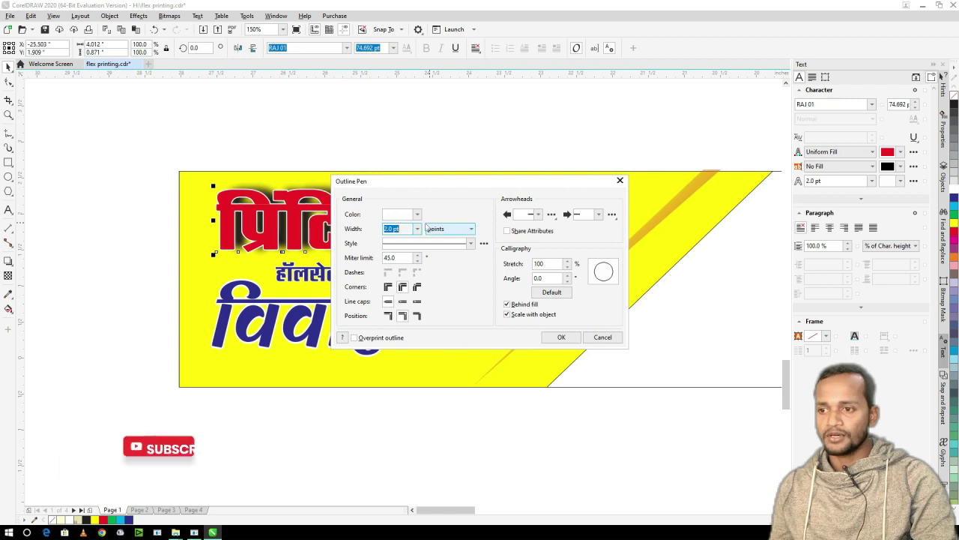
{"action": "left_click", "coordinate": [417, 229]}
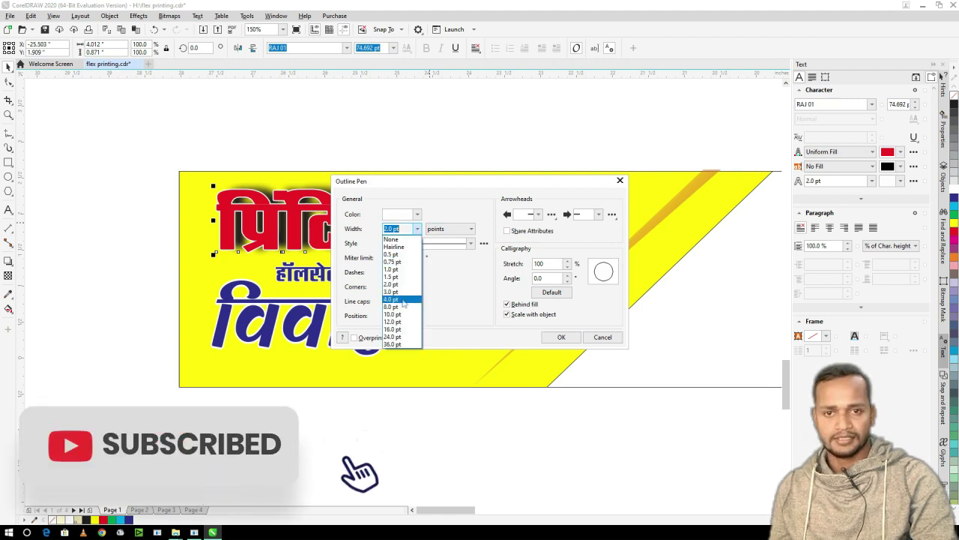
{"action": "left_click", "coordinate": [408, 264]}
{"action": "left_click", "coordinate": [570, 338]}
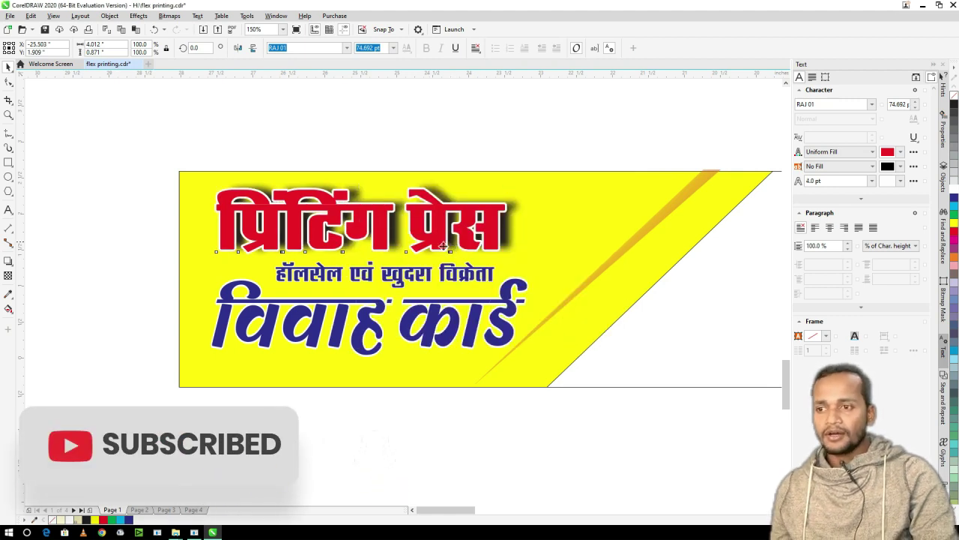
- Zoom in on the small yellow banner and select its red प्रिंटिंग प्रेस heading
{"action": "scroll", "coordinate": [357, 226], "scroll_direction": "down", "scroll_amount": 6}
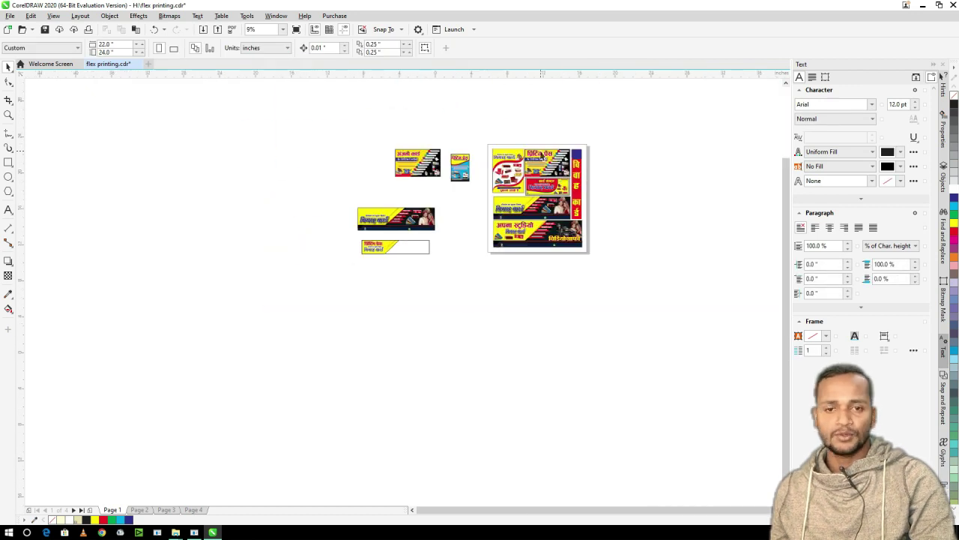
{"action": "scroll", "coordinate": [561, 156], "scroll_direction": "up", "scroll_amount": 10}
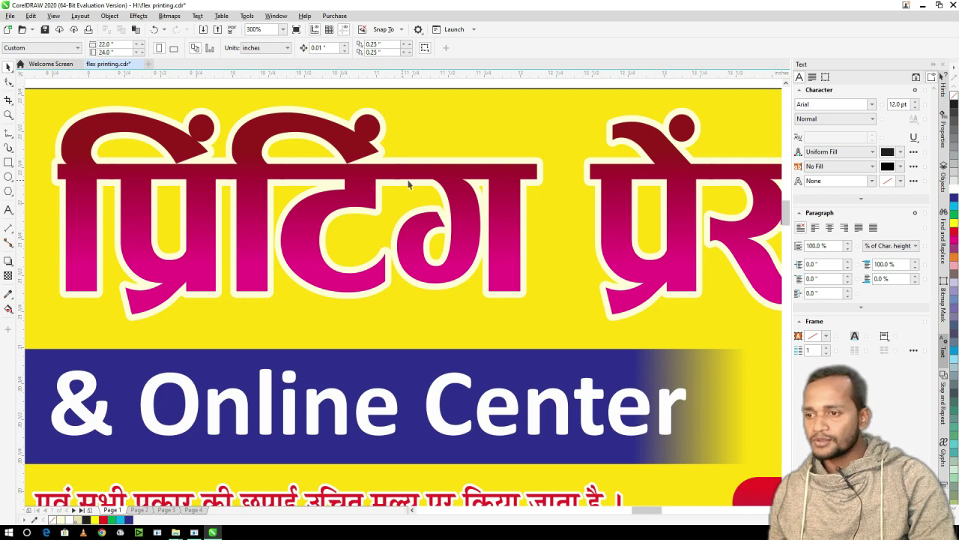
{"action": "scroll", "coordinate": [408, 183], "scroll_direction": "down", "scroll_amount": 6}
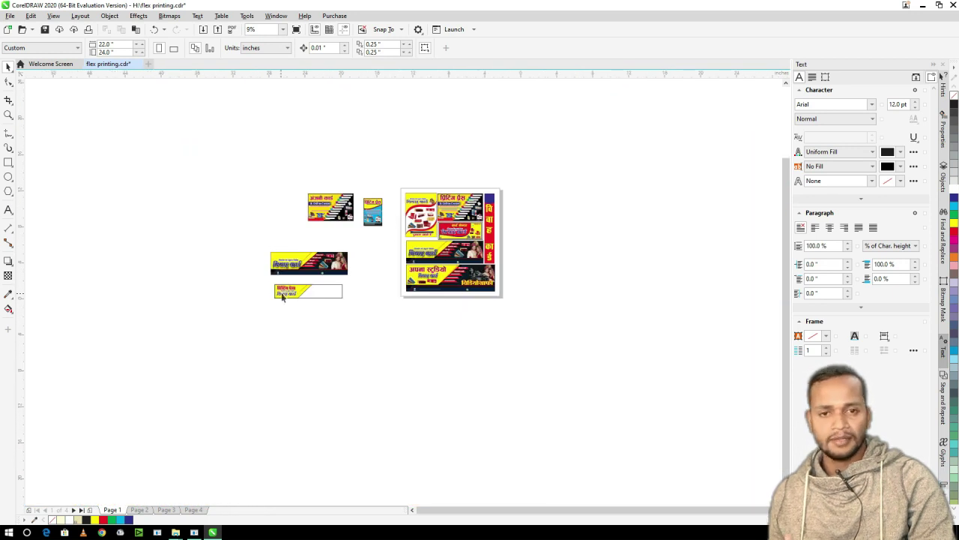
{"action": "scroll", "coordinate": [283, 297], "scroll_direction": "up", "scroll_amount": 4}
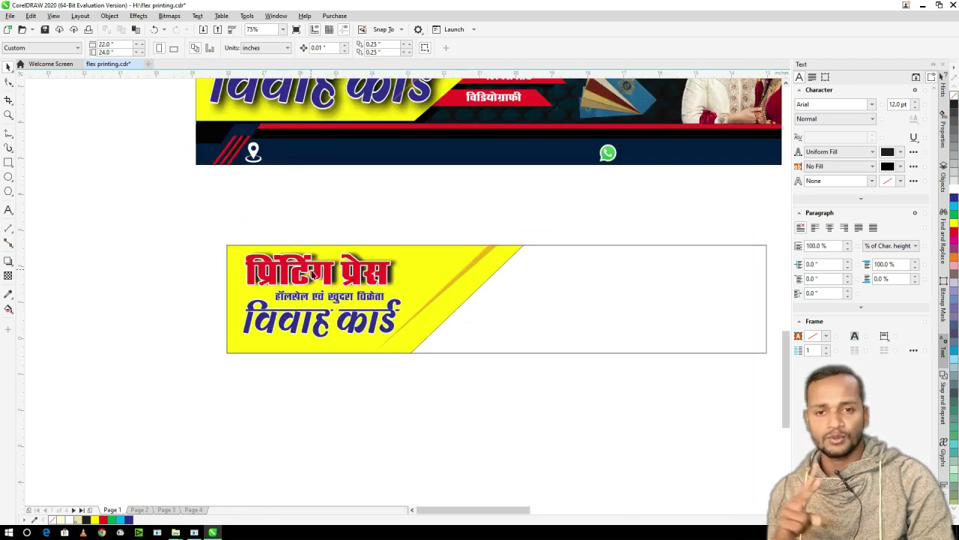
{"action": "left_click", "coordinate": [321, 275]}
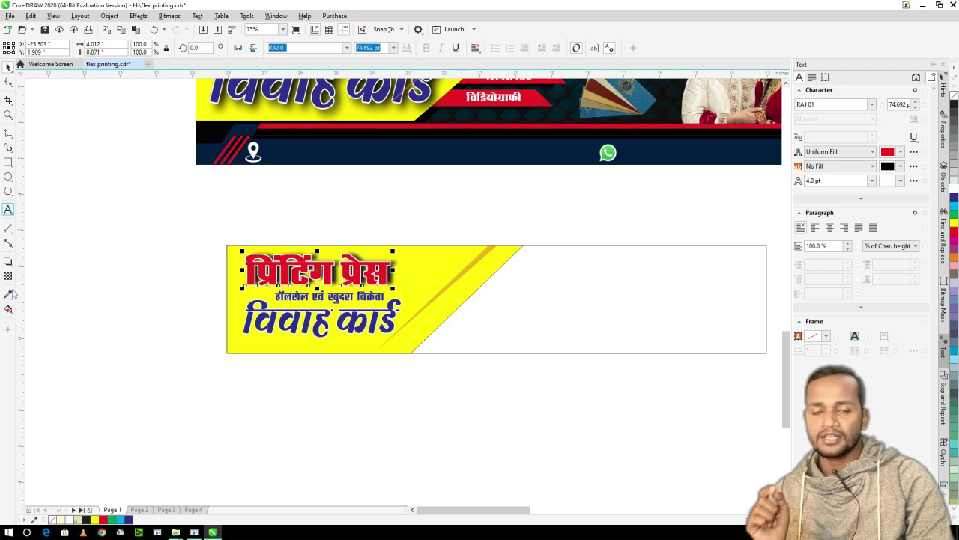
{"action": "scroll", "coordinate": [334, 283], "scroll_direction": "up", "scroll_amount": 4}
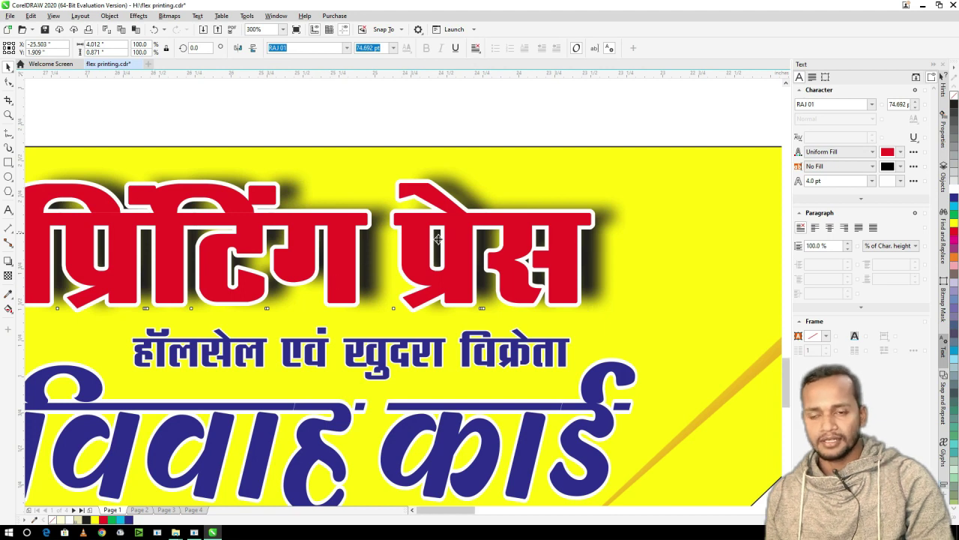
{"action": "scroll", "coordinate": [406, 242], "scroll_direction": "down", "scroll_amount": 2}
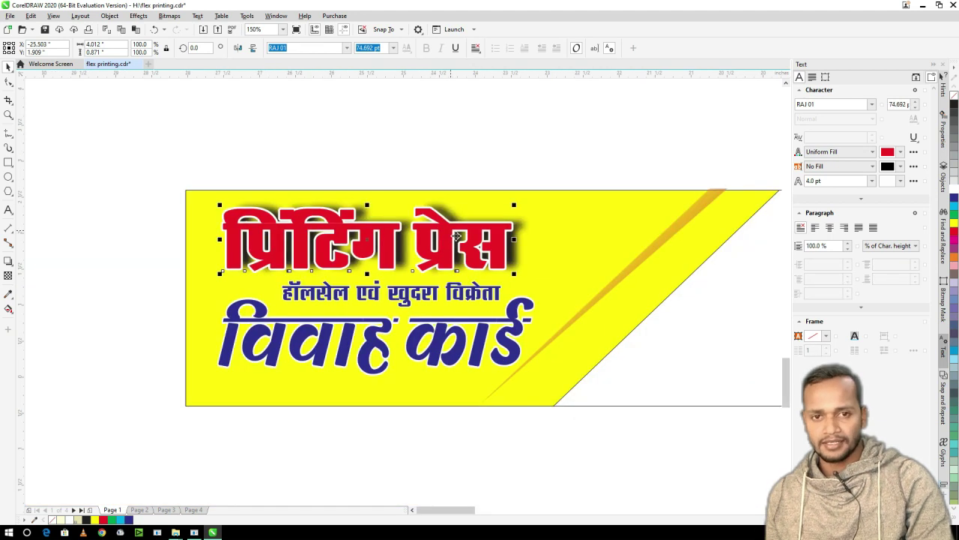
- Give the heading a vertical red-to-dark-blue fountain fill while keeping its white outline
{"action": "key", "text": "g"}
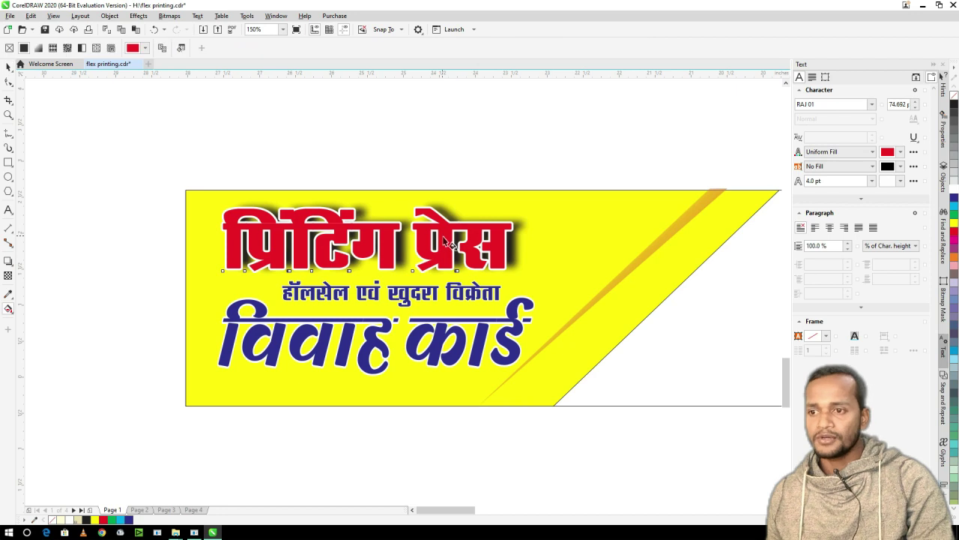
{"action": "scroll", "coordinate": [448, 240], "scroll_direction": "up", "scroll_amount": 2}
{"action": "left_click_drag", "start_coordinate": [442, 201], "coordinate": [442, 266]}
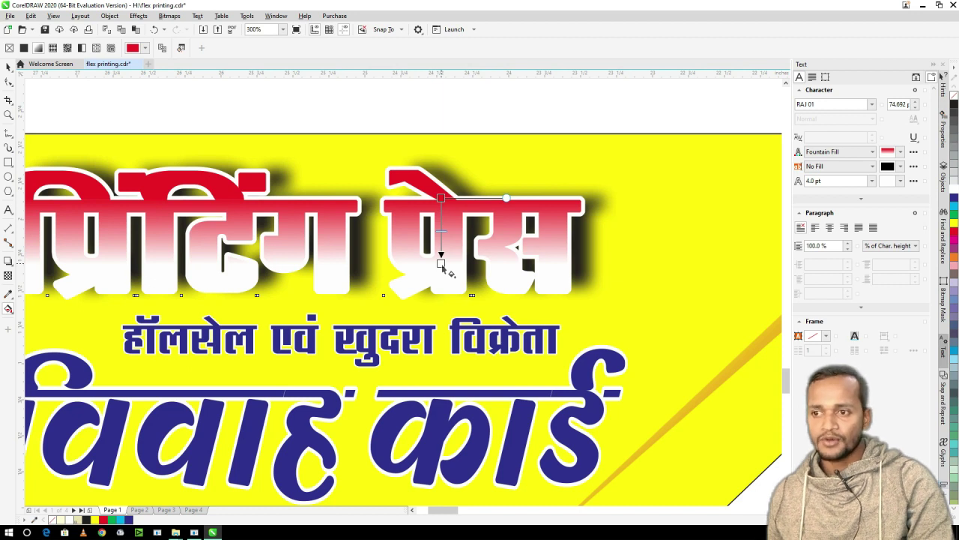
{"action": "left_click", "coordinate": [447, 267]}
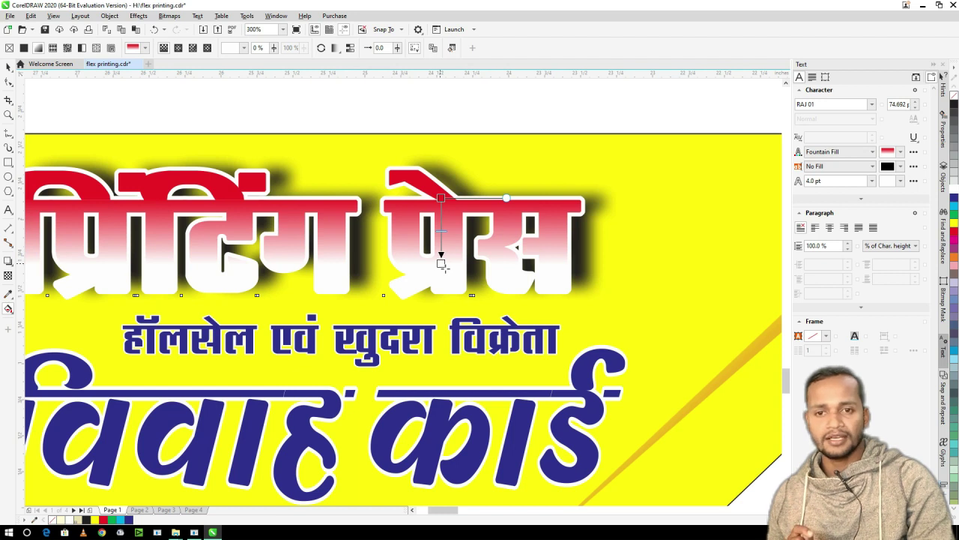
{"action": "left_click_drag", "start_coordinate": [954, 222], "coordinate": [440, 262]}
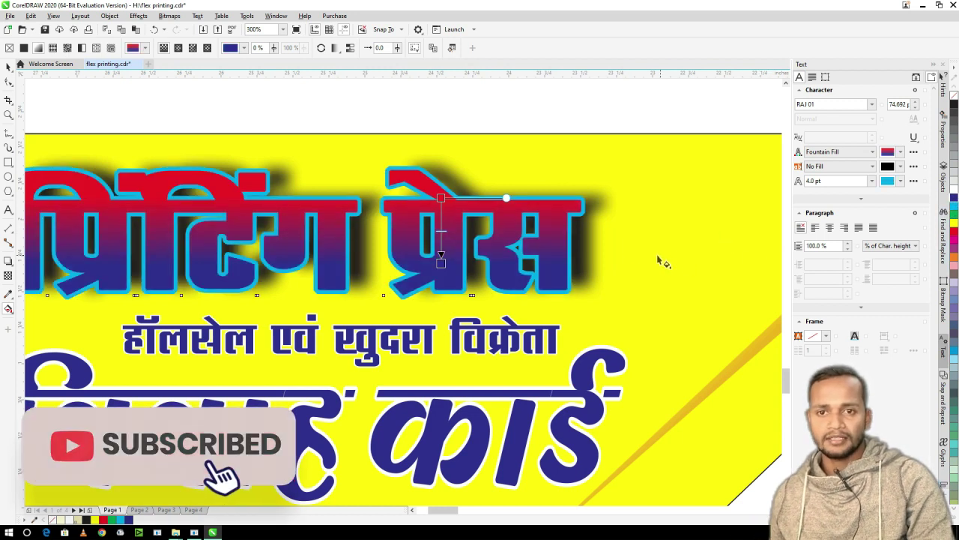
{"action": "key", "text": "space"}
{"action": "key", "text": "ctrl+z"}
{"action": "scroll", "coordinate": [474, 136], "scroll_direction": "down", "scroll_amount": 3}
{"action": "left_click", "coordinate": [474, 137]}
- Drag a copy of a red ribbon label from the finished banner onto the new banner's top edge
{"action": "scroll", "coordinate": [420, 180], "scroll_direction": "down", "scroll_amount": 1}
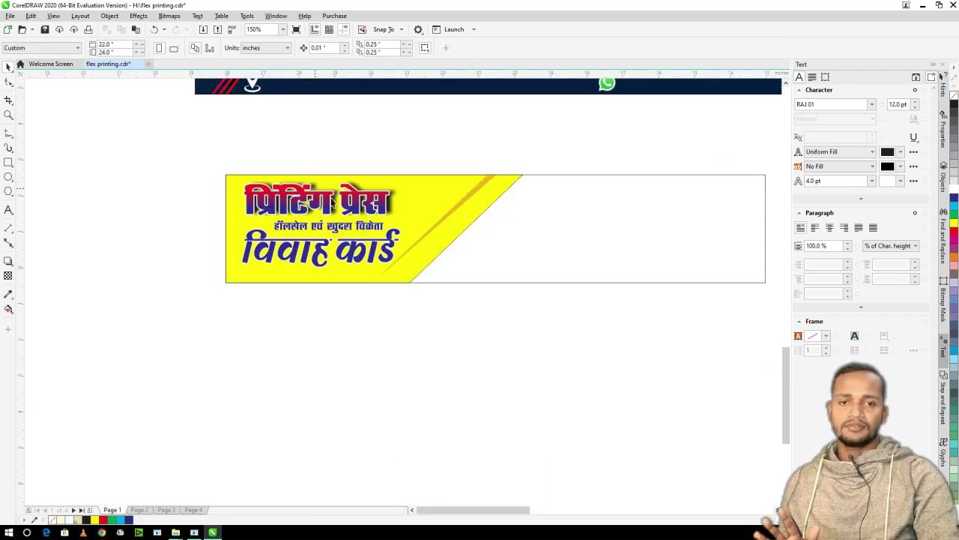
{"action": "scroll", "coordinate": [365, 209], "scroll_direction": "up", "scroll_amount": 1}
{"action": "left_click", "coordinate": [366, 209]}
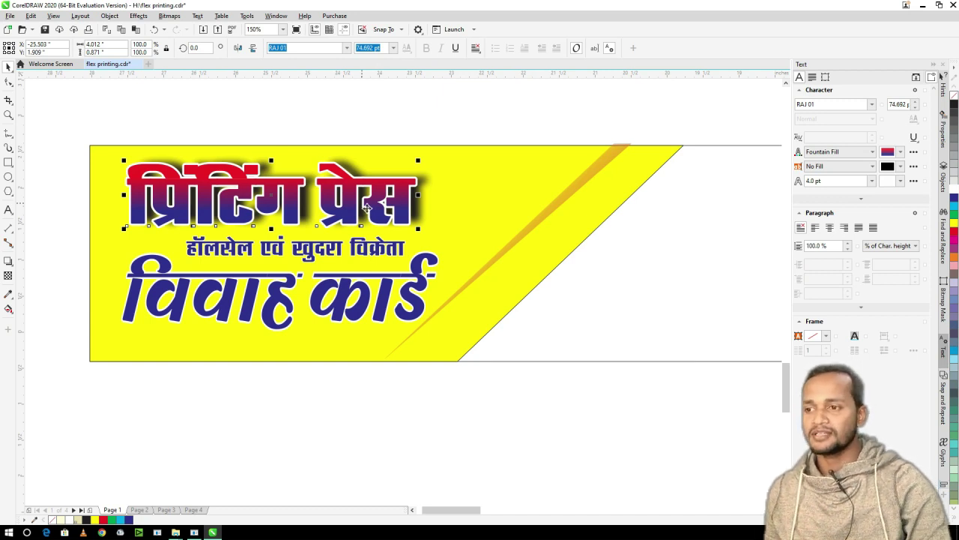
{"action": "scroll", "coordinate": [311, 184], "scroll_direction": "down", "scroll_amount": 3}
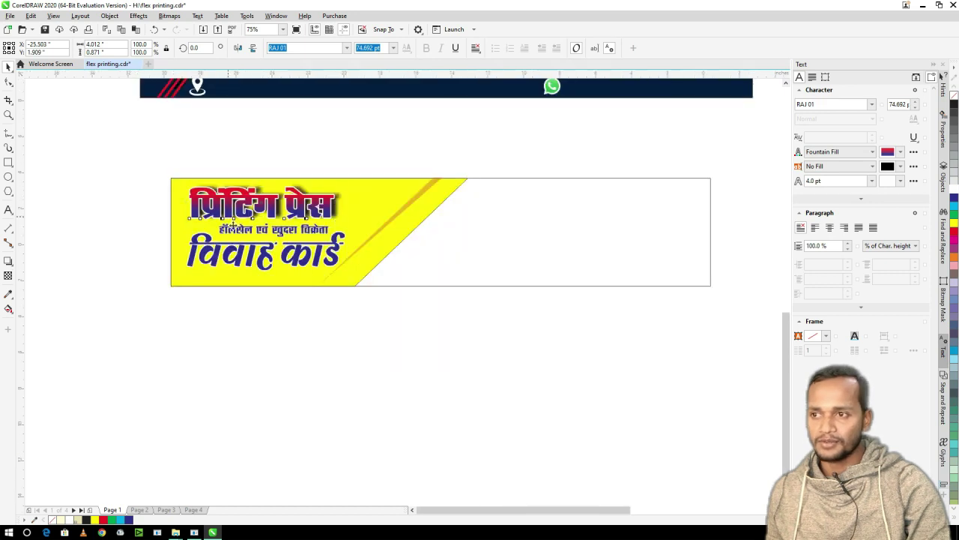
{"action": "left_click", "coordinate": [312, 188]}
{"action": "left_click", "coordinate": [352, 133]}
{"action": "left_click_drag", "start_coordinate": [383, 174], "coordinate": [311, 109]}
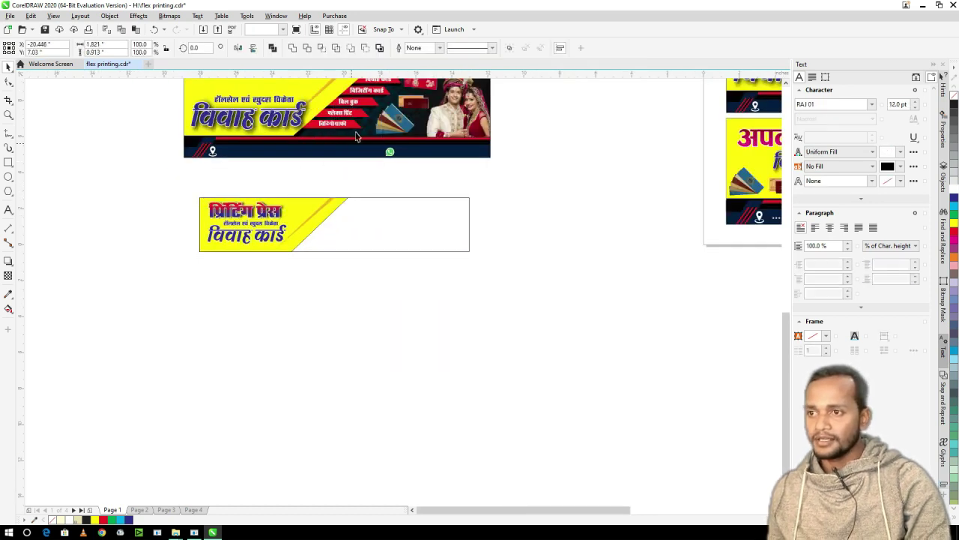
{"action": "key", "text": "F10"}
{"action": "key", "text": "space"}
{"action": "left_click_drag", "start_coordinate": [334, 128], "coordinate": [368, 212]}
{"action": "scroll", "coordinate": [368, 212], "scroll_direction": "down", "scroll_amount": 3}
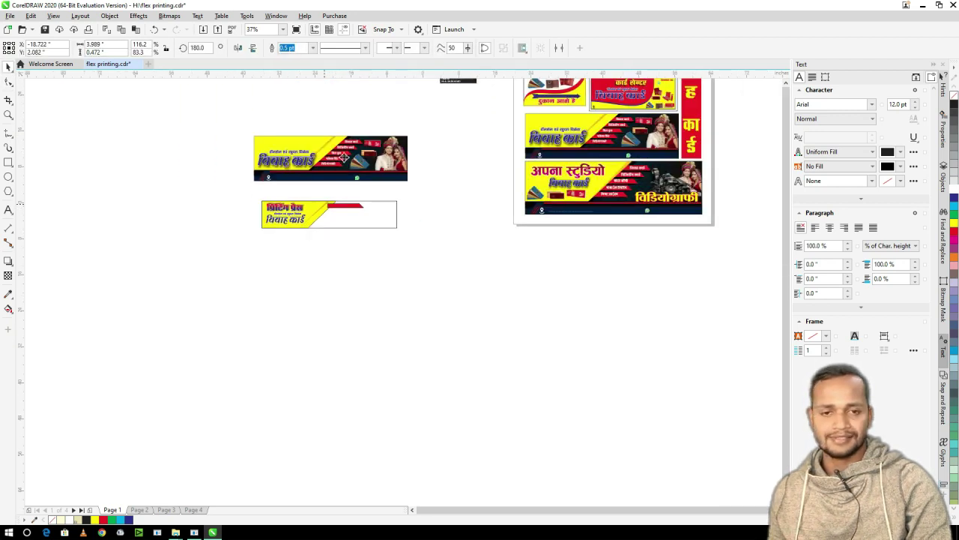
{"action": "scroll", "coordinate": [330, 189], "scroll_direction": "up", "scroll_amount": 1}
{"action": "scroll", "coordinate": [329, 189], "scroll_direction": "up", "scroll_amount": 3}
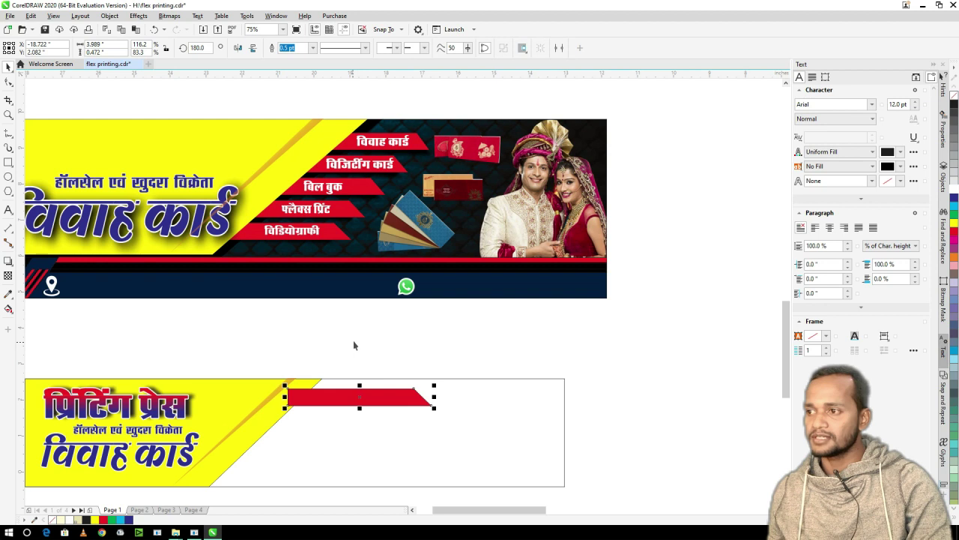
- Delete the copied ribbon and draw a thin rectangle with its right end slanted
{"action": "key", "text": "Delete"}
{"action": "left_click", "coordinate": [9, 162]}
{"action": "left_click_drag", "start_coordinate": [260, 323], "coordinate": [400, 335]}
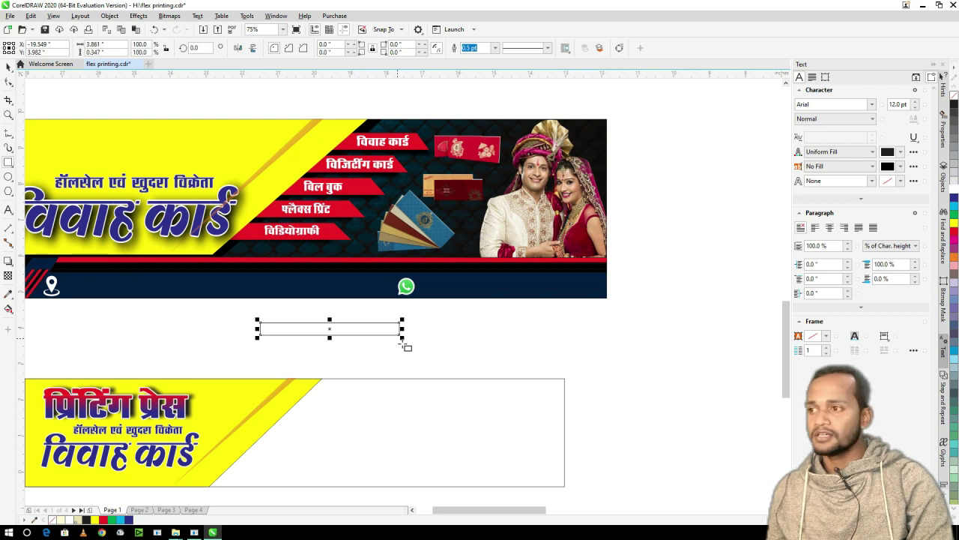
{"action": "left_click", "coordinate": [8, 82]}
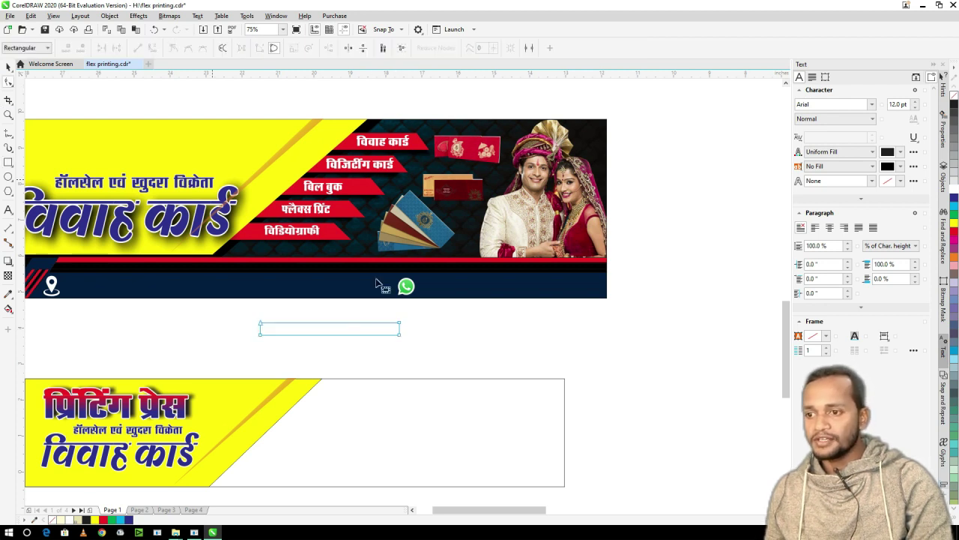
{"action": "left_click", "coordinate": [397, 324]}
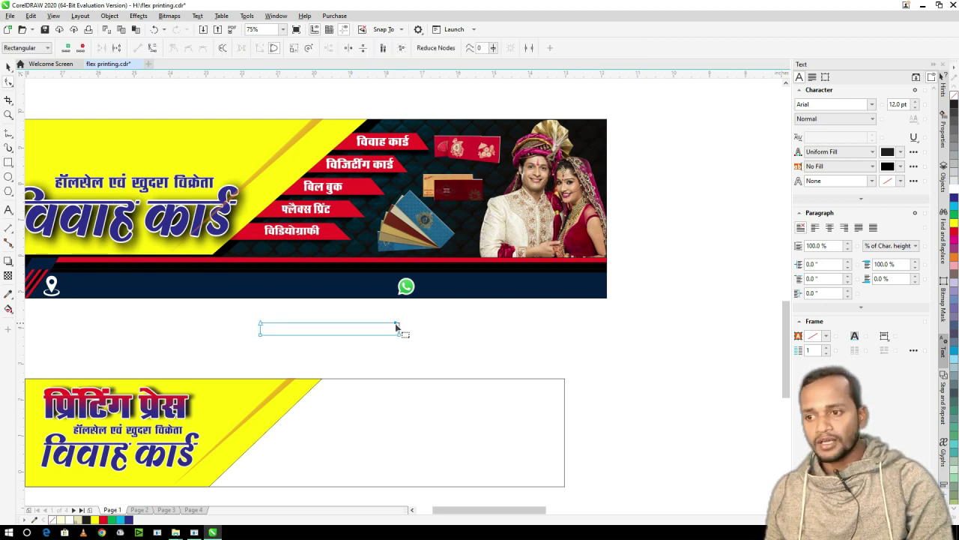
{"action": "left_click_drag", "start_coordinate": [389, 324], "coordinate": [341, 365]}
{"action": "key", "text": "space"}
- Fill the slanted bar red, make it slightly taller and send it behind the yellow shape
{"action": "scroll", "coordinate": [370, 321], "scroll_direction": "down", "scroll_amount": 2}
{"action": "scroll", "coordinate": [342, 336], "scroll_direction": "up", "scroll_amount": 3}
{"action": "left_click", "coordinate": [953, 230]}
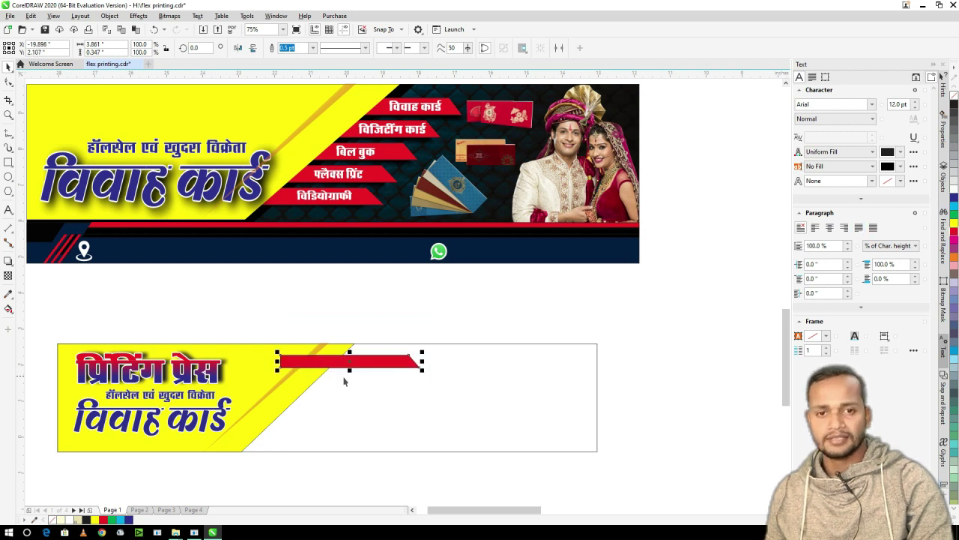
{"action": "scroll", "coordinate": [341, 365], "scroll_direction": "up", "scroll_amount": 2}
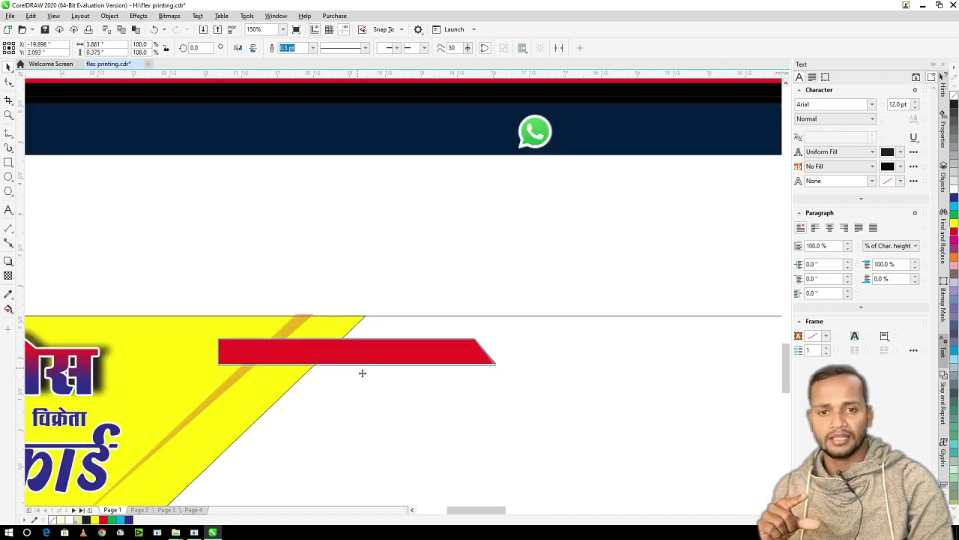
{"action": "left_click_drag", "start_coordinate": [362, 373], "coordinate": [362, 375]}
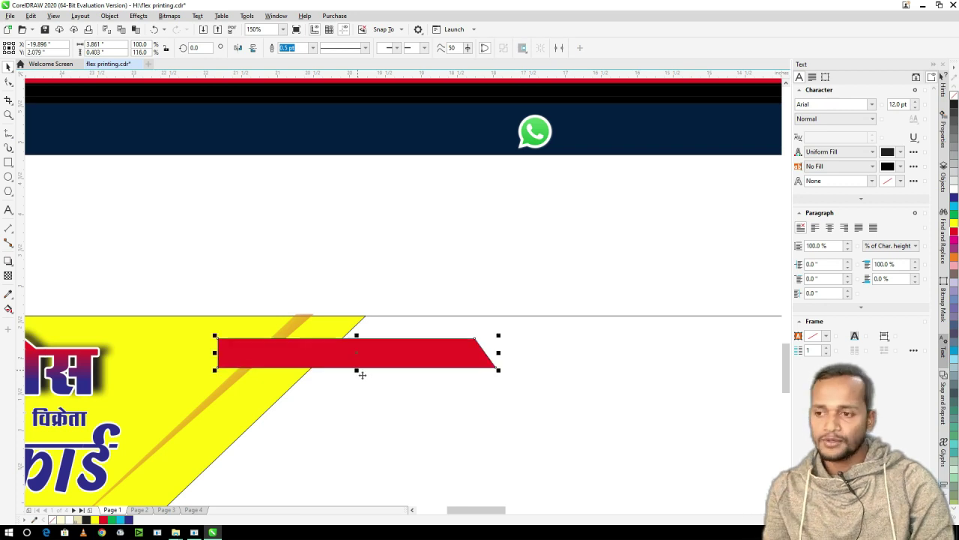
{"action": "key", "text": "ctrl+Page_Down"}
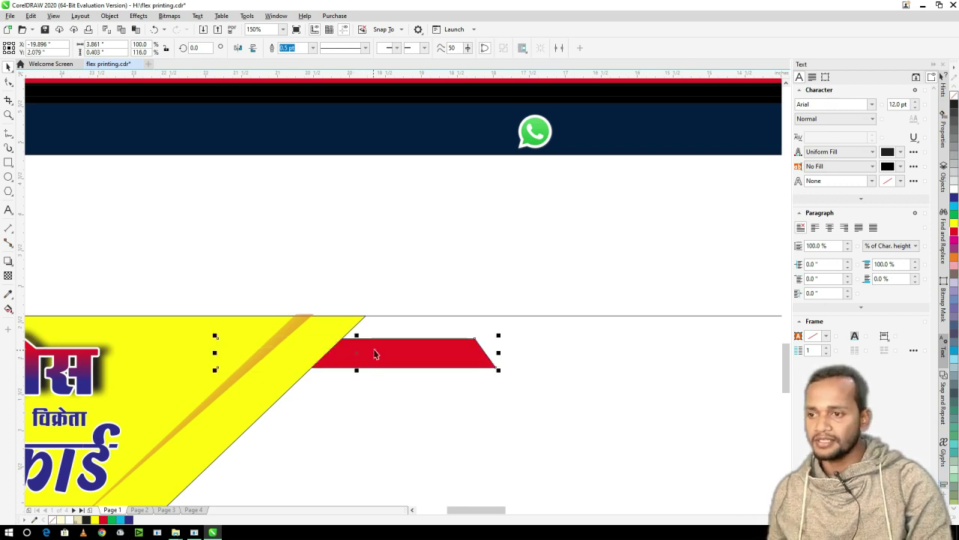
{"action": "scroll", "coordinate": [396, 308], "scroll_direction": "down", "scroll_amount": 2}
- Create three staggered copies of the red bar stepping down-left, then select the lower ones
{"action": "left_click", "coordinate": [370, 347]}
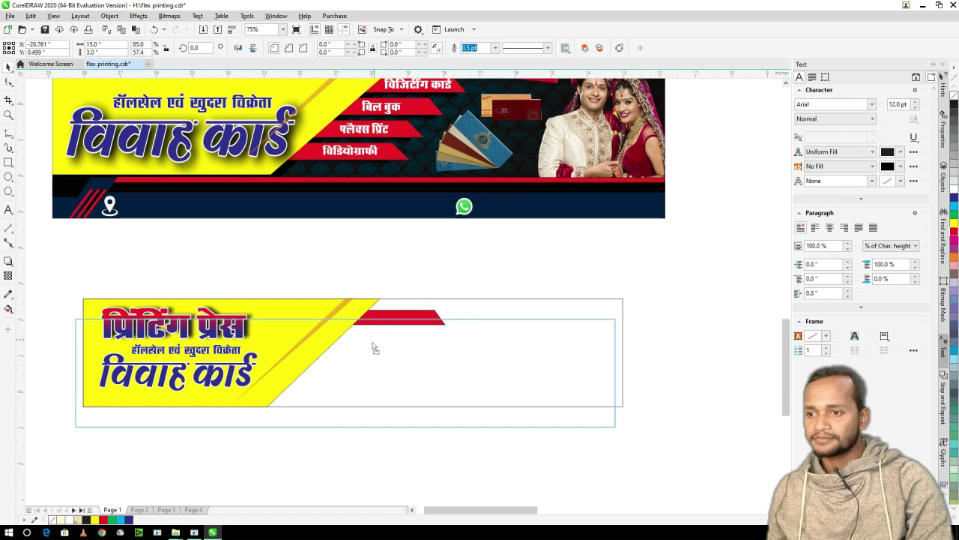
{"action": "left_click_drag", "start_coordinate": [389, 324], "coordinate": [362, 342]}
{"action": "left_click", "coordinate": [406, 317]}
{"action": "right_click", "coordinate": [362, 343]}
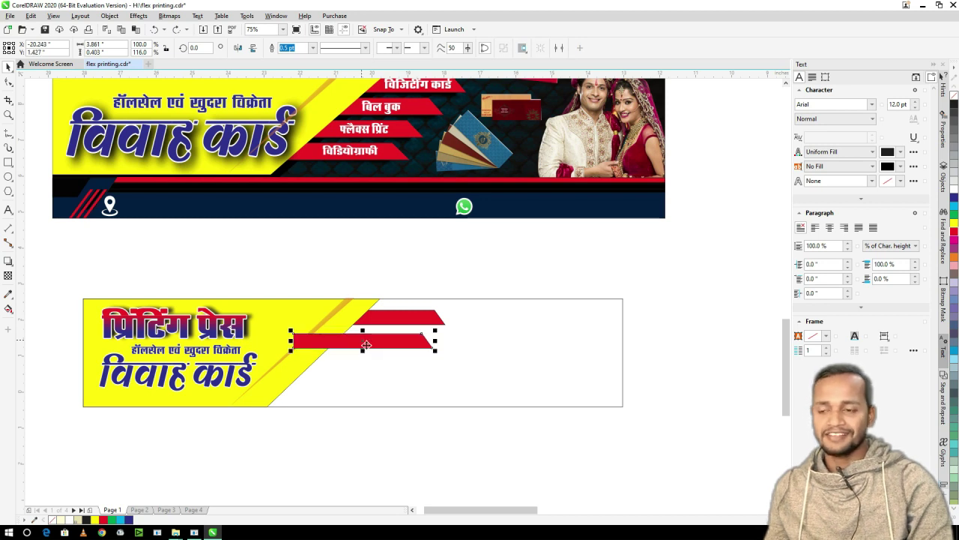
{"action": "key", "text": "ctrl+r"}
{"action": "key", "text": "ctrl+r"}
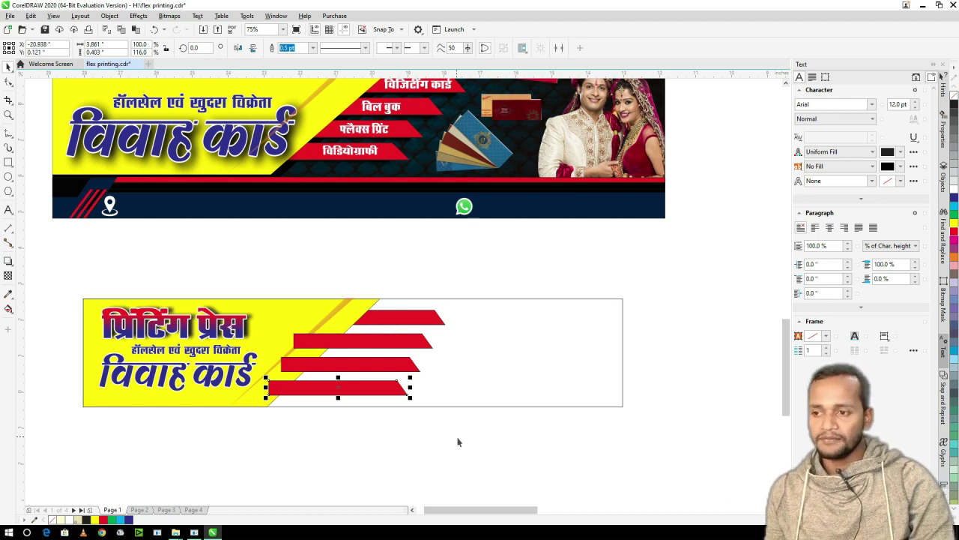
{"action": "left_click_drag", "start_coordinate": [481, 401], "coordinate": [268, 341]}
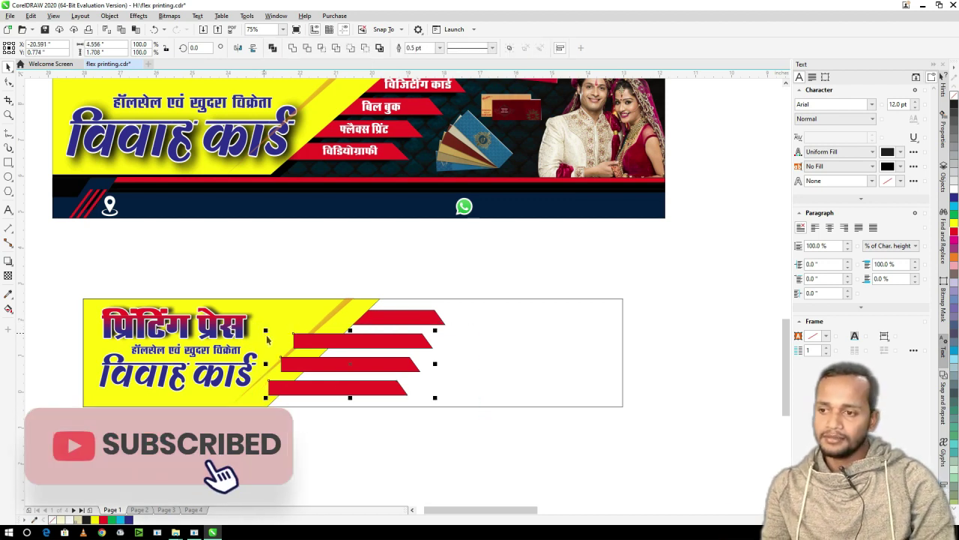
- Send the lower red bars behind the yellow shape and select all the bars
{"action": "key", "text": "ctrl+Page_Down"}
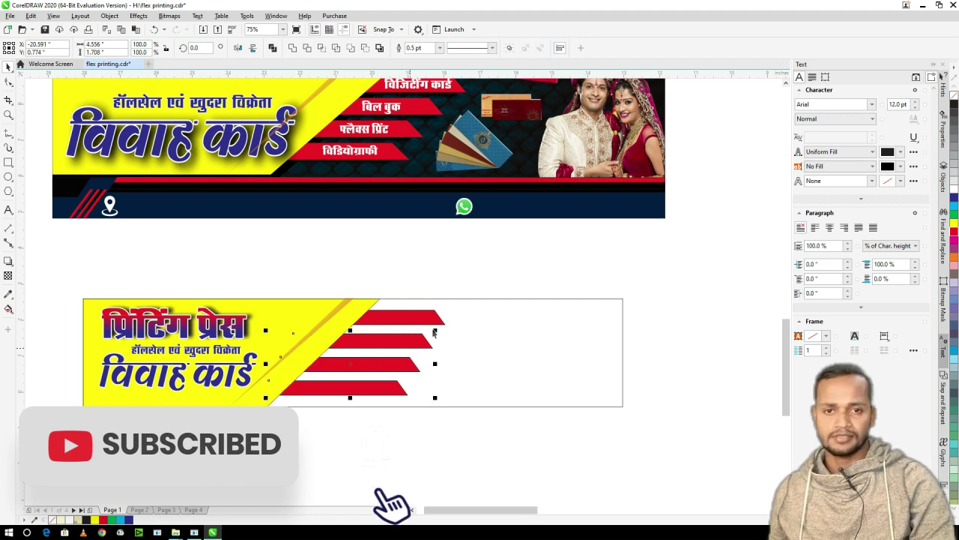
{"action": "left_click", "coordinate": [516, 278]}
{"action": "left_click_drag", "start_coordinate": [516, 278], "coordinate": [227, 411]}
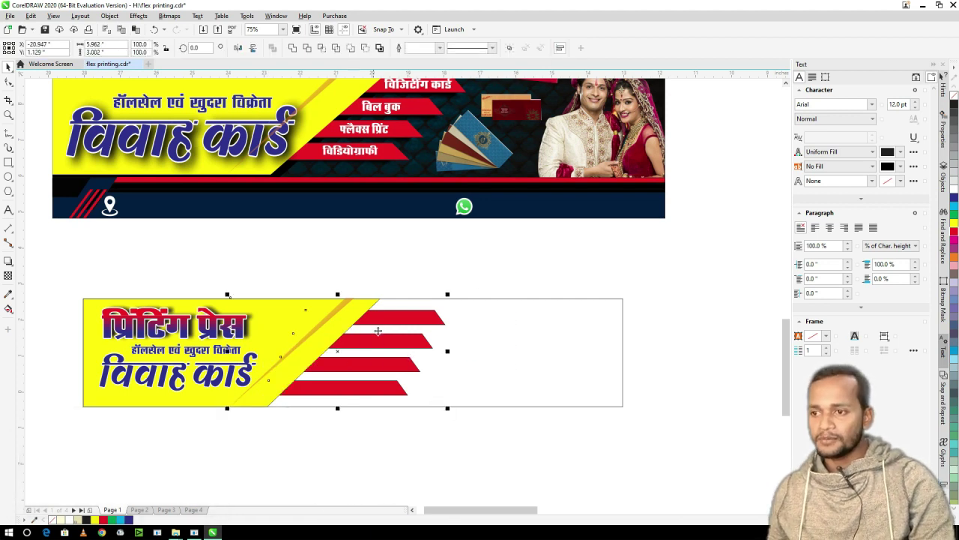
{"action": "scroll", "coordinate": [353, 329], "scroll_direction": "down", "scroll_amount": 2}
- Paste a copy of the upper banner's विडियोग्राफी label onto the lower card
{"action": "left_click", "coordinate": [351, 244]}
{"action": "scroll", "coordinate": [348, 247], "scroll_direction": "up", "scroll_amount": 2}
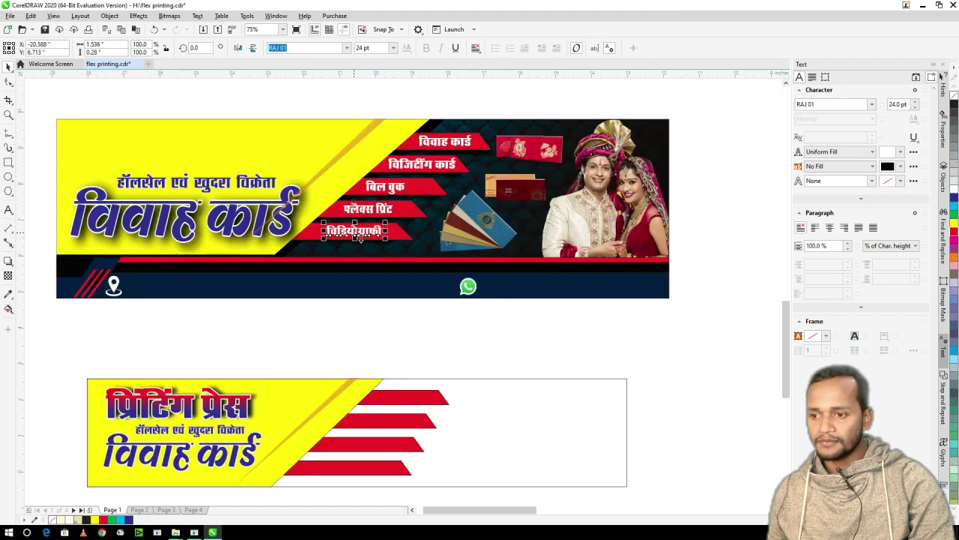
{"action": "type", "text": "विडियोग्राफी"}
{"action": "scroll", "coordinate": [401, 393], "scroll_direction": "up", "scroll_amount": 4}
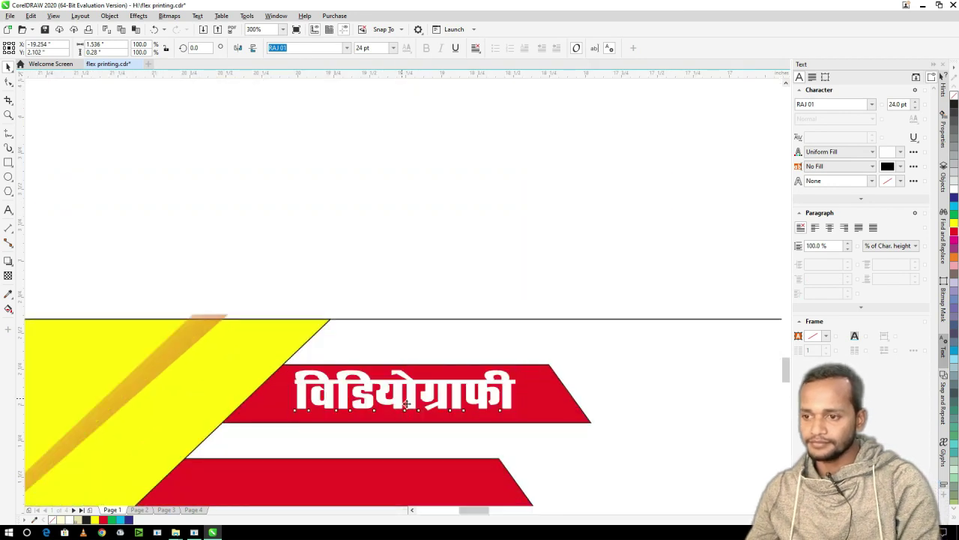
{"action": "scroll", "coordinate": [404, 403], "scroll_direction": "down", "scroll_amount": 4}
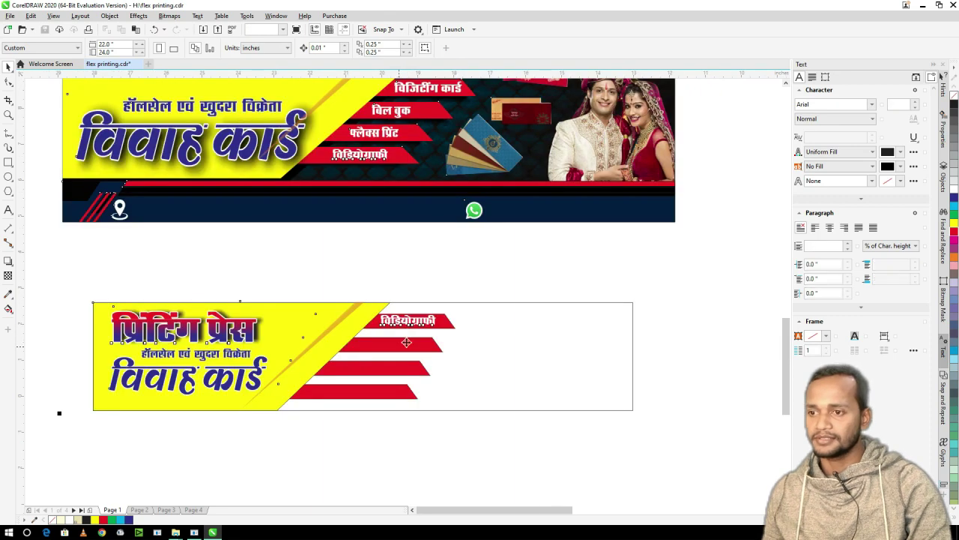
{"action": "scroll", "coordinate": [406, 337], "scroll_direction": "up", "scroll_amount": 2}
- Replace the pasted label's text with विवाह कार्ड
{"action": "key", "text": "F8"}
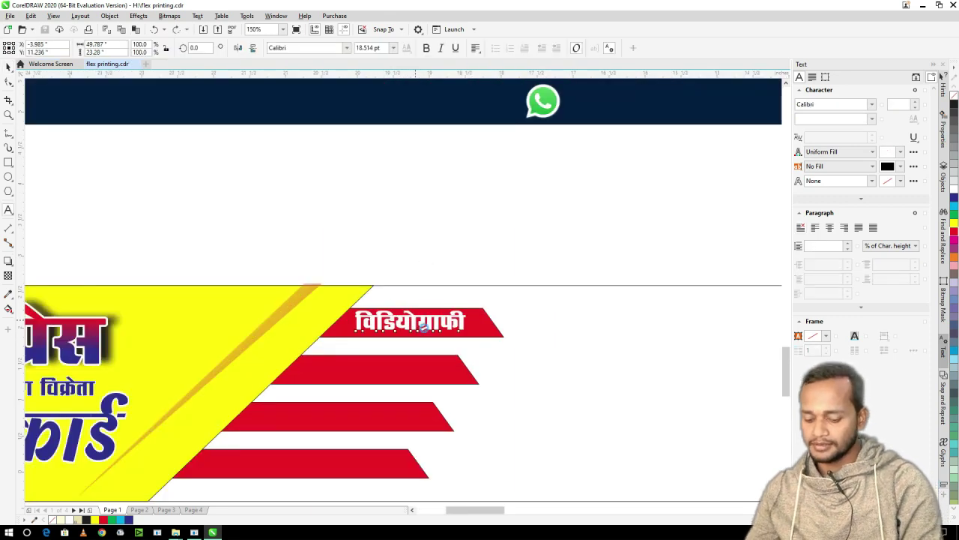
{"action": "scroll", "coordinate": [423, 306], "scroll_direction": "up", "scroll_amount": 2}
{"action": "double_click", "coordinate": [424, 322]}
{"action": "key", "text": "Delete"}
{"action": "type", "text": "विवाह कार्ड"}
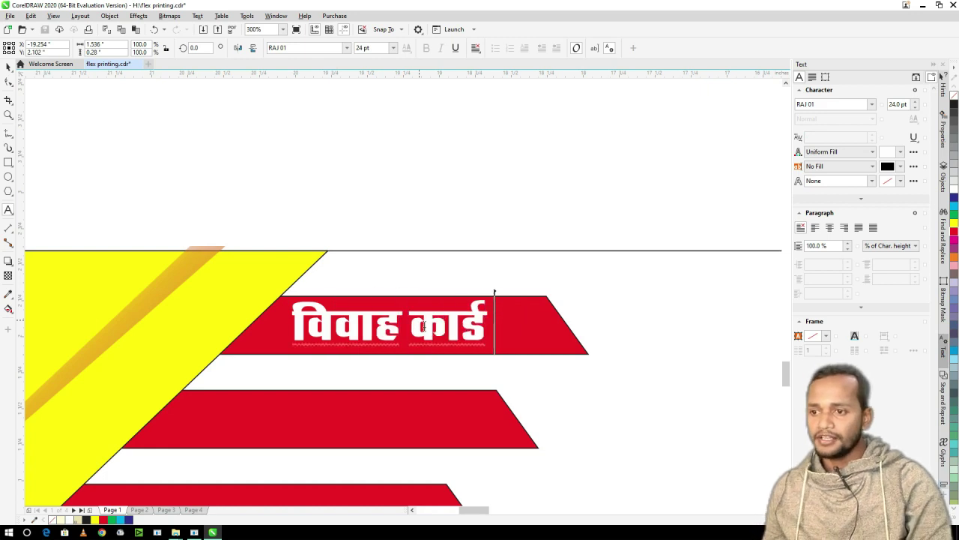
{"action": "key", "text": "ctrl+space"}
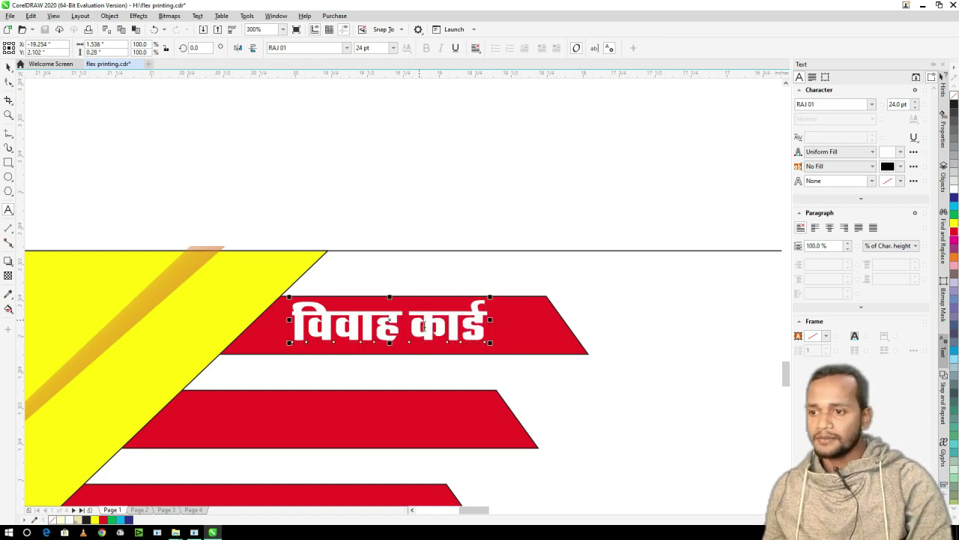
- Place a copy of the label on the second red bar and retype it as विजिटींग कार्ड
{"action": "scroll", "coordinate": [416, 315], "scroll_direction": "down", "scroll_amount": 2}
{"action": "left_click_drag", "start_coordinate": [409, 307], "coordinate": [317, 356]}
{"action": "right_click", "coordinate": [377, 358]}
{"action": "double_click", "coordinate": [379, 361]}
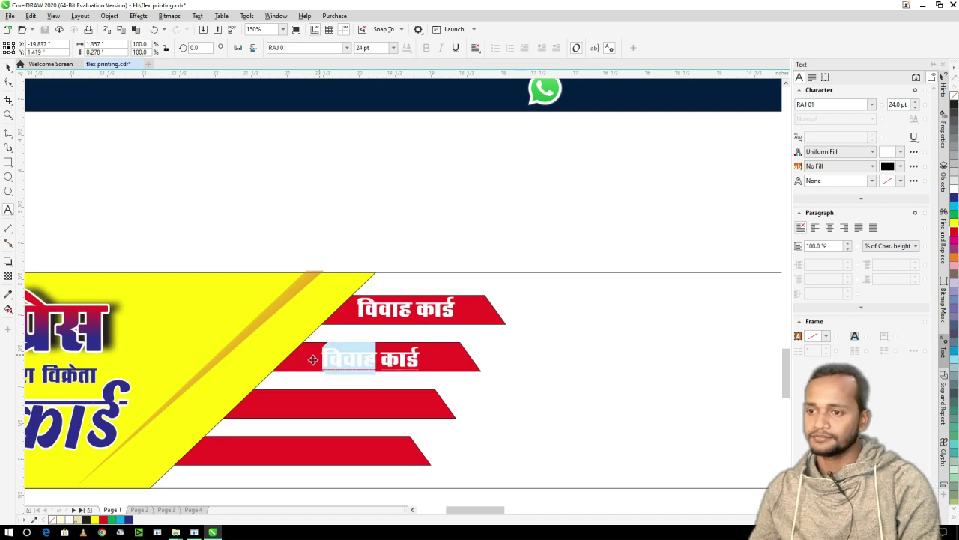
{"action": "type", "text": "विजी"}
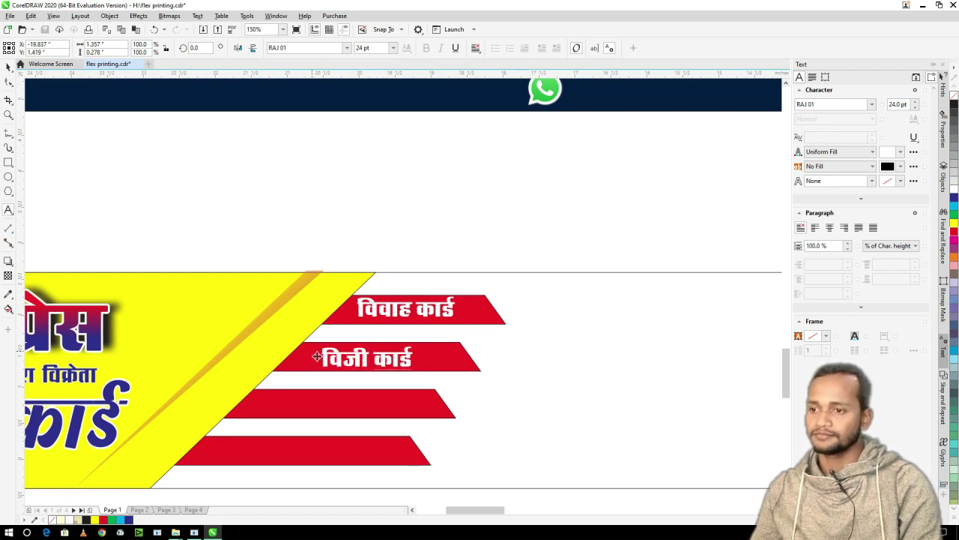
{"action": "type", "text": "ट"}
{"action": "key", "text": "BackSpace"}
{"action": "key", "text": "BackSpace"}
{"action": "key", "text": "BackSpace"}
{"action": "type", "text": "जिटींग"}
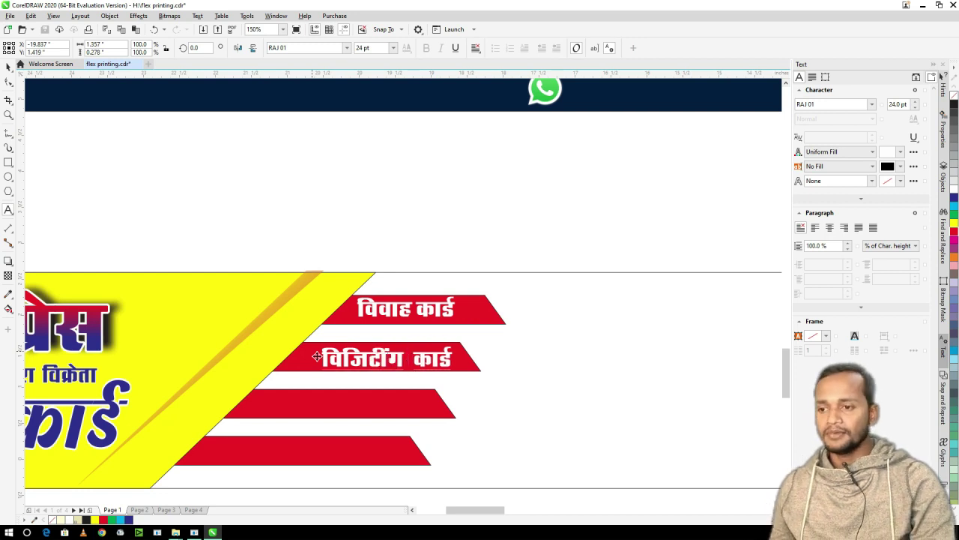
{"action": "key", "text": "ctrl+space"}
{"action": "scroll", "coordinate": [323, 330], "scroll_direction": "down", "scroll_amount": 2}
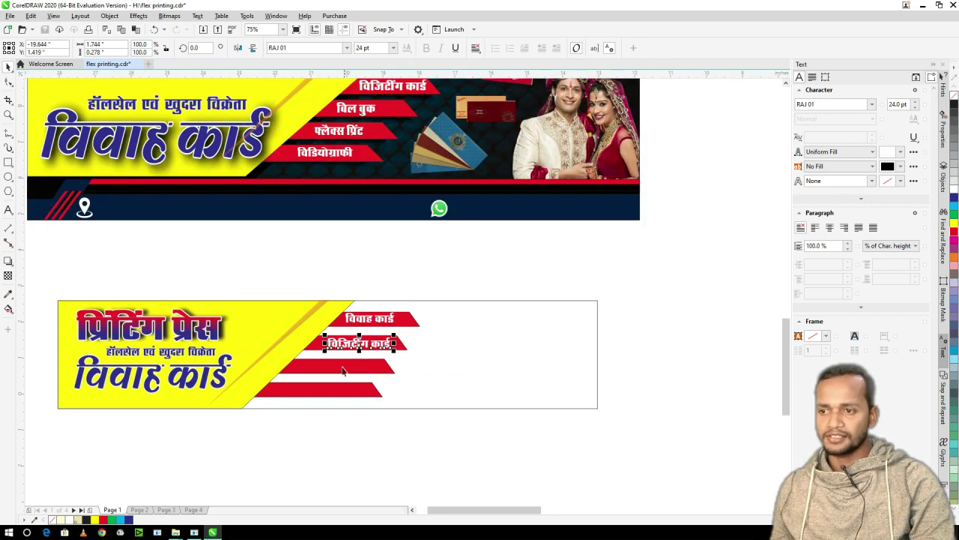
- Fill the lower banner's right section black
{"action": "scroll", "coordinate": [398, 345], "scroll_direction": "down", "scroll_amount": 2}
{"action": "left_click", "coordinate": [395, 339]}
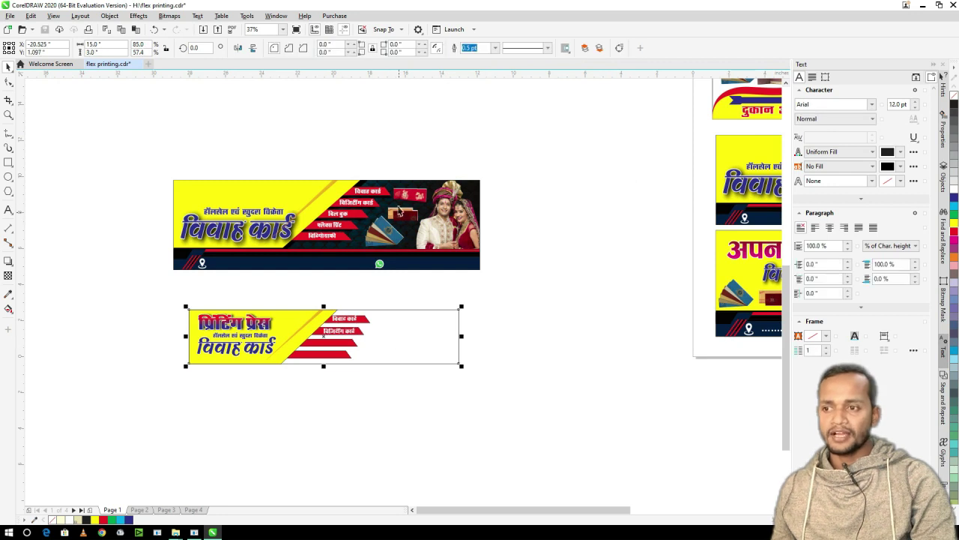
{"action": "scroll", "coordinate": [399, 211], "scroll_direction": "up", "scroll_amount": 6}
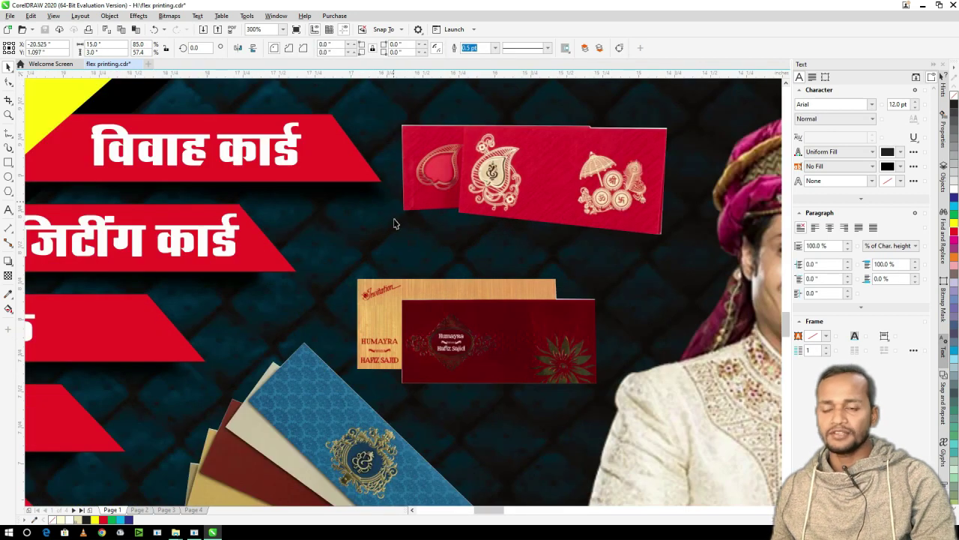
{"action": "scroll", "coordinate": [389, 217], "scroll_direction": "down", "scroll_amount": 4}
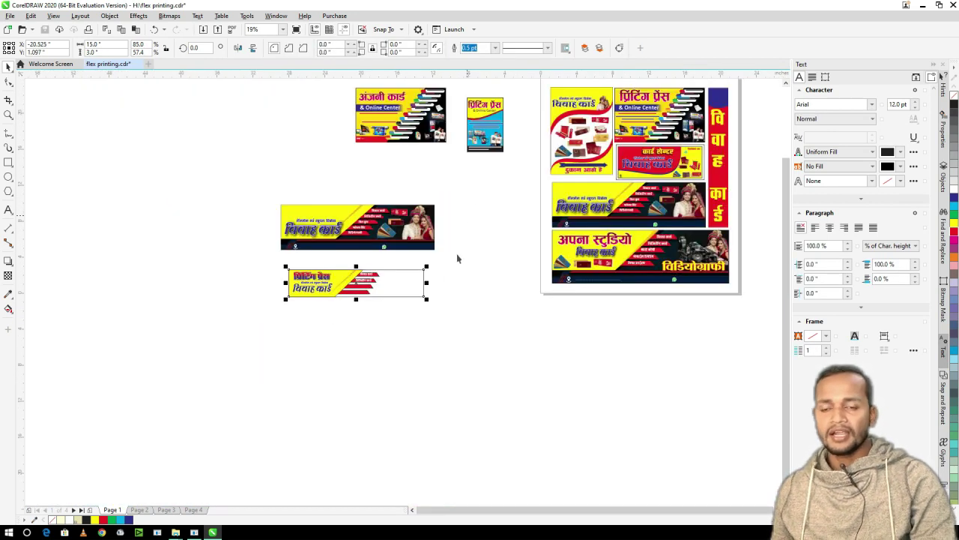
{"action": "left_click", "coordinate": [409, 289]}
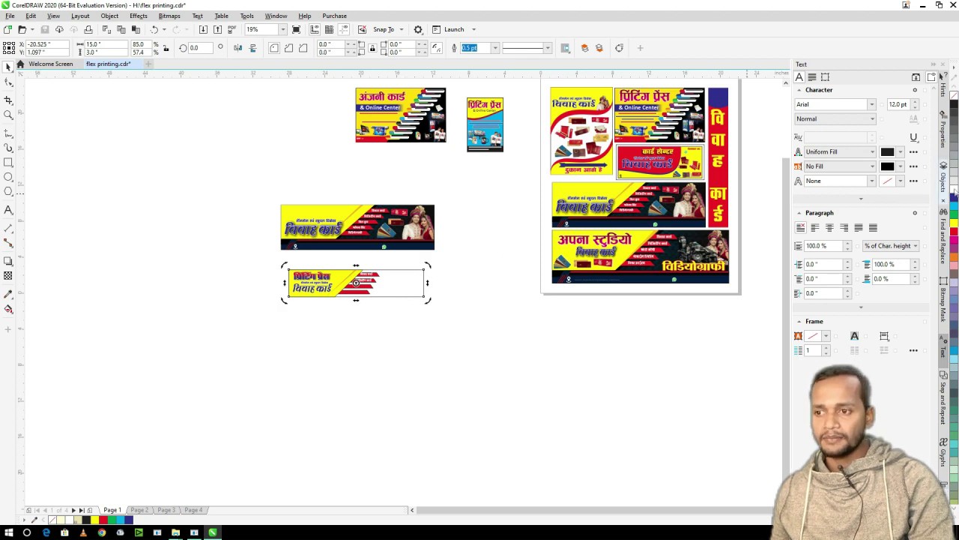
{"action": "left_click", "coordinate": [954, 105]}
- Save the document and deselect the banner
{"action": "scroll", "coordinate": [400, 293], "scroll_direction": "up", "scroll_amount": 2}
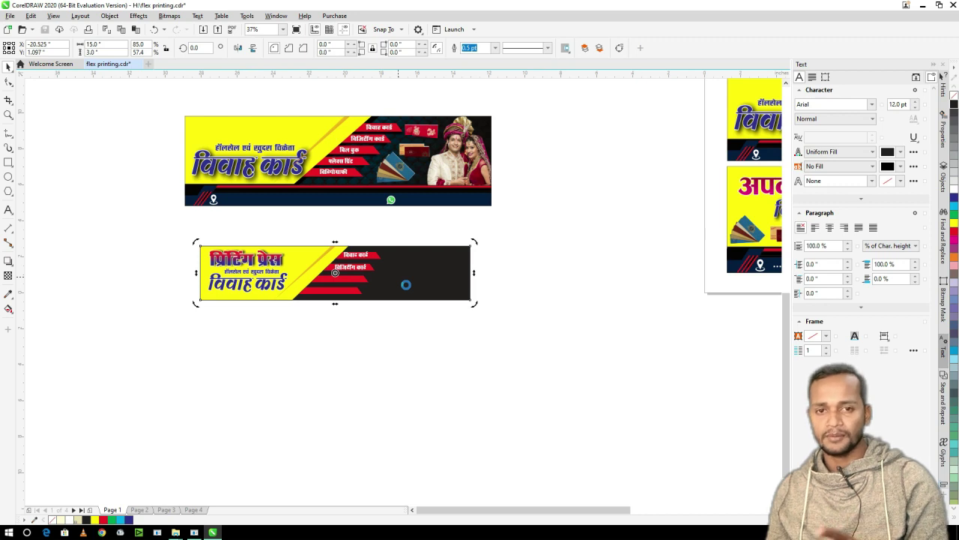
{"action": "key", "text": "ctrl+s"}
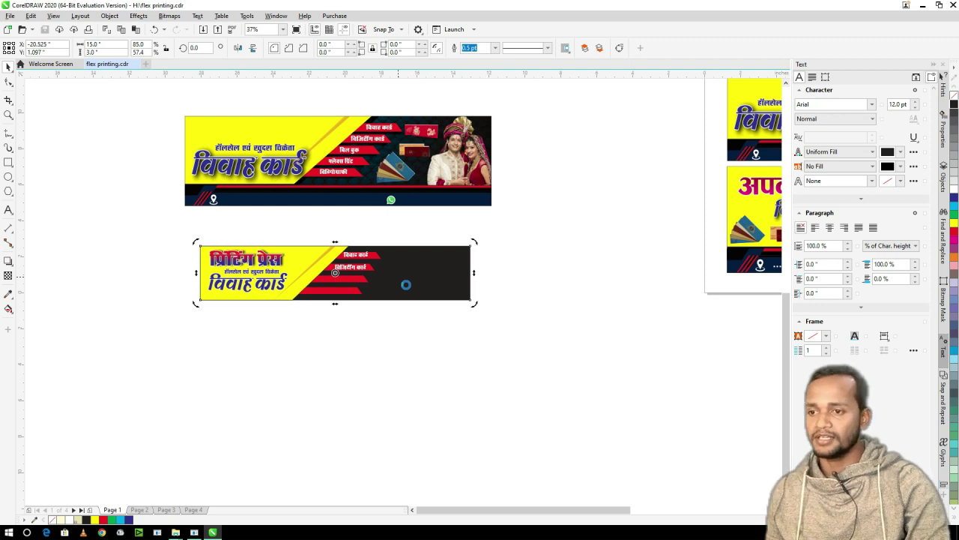
{"action": "left_click", "coordinate": [440, 308]}
- Step through Pages 2 and 3 to Page 4, fitting Page 2 to the window
{"action": "left_click_drag", "start_coordinate": [170, 229], "coordinate": [248, 299]}
{"action": "key", "text": "z"}
{"action": "scroll", "coordinate": [422, 295], "scroll_direction": "down", "scroll_amount": 5}
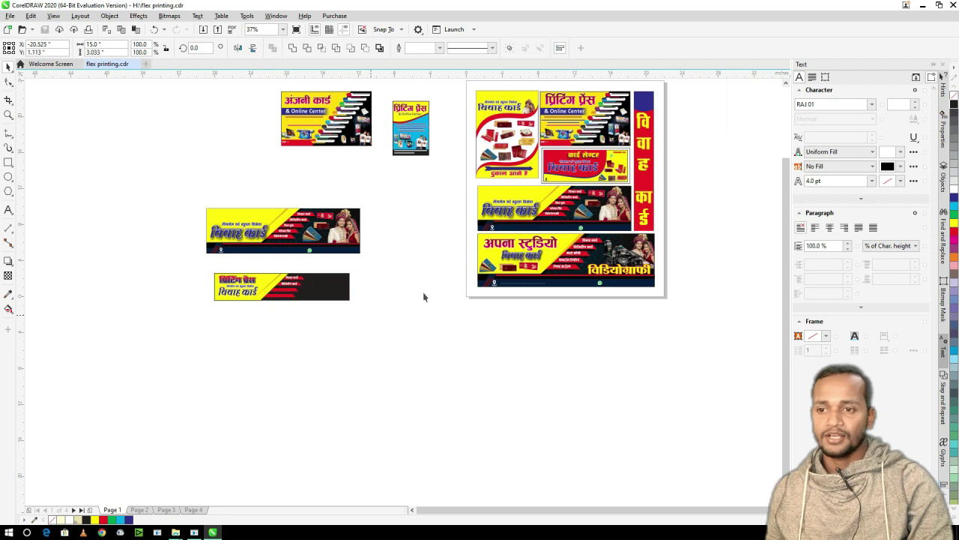
{"action": "key", "text": "Page_Down"}
{"action": "key", "text": "F4"}
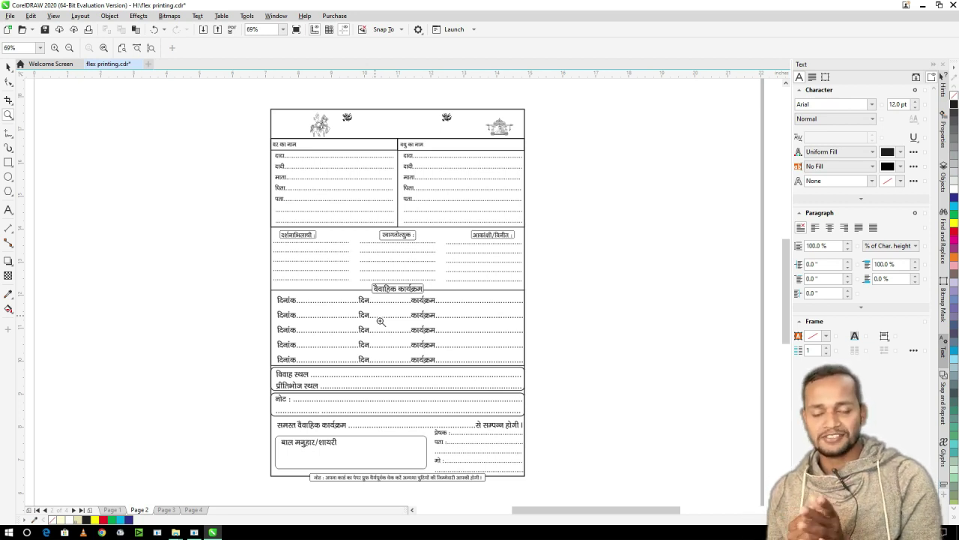
{"action": "key", "text": "Page_Down"}
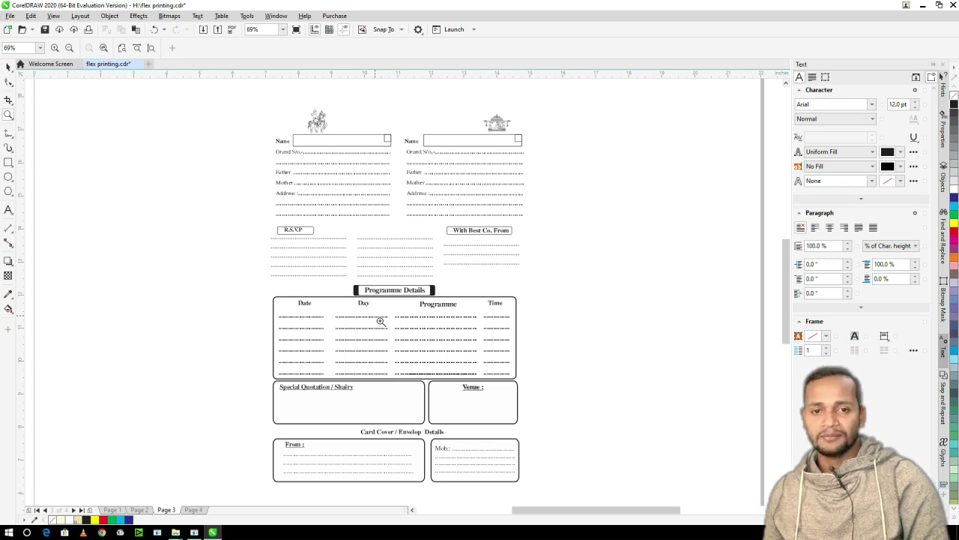
{"action": "key", "text": "Page_Down"}
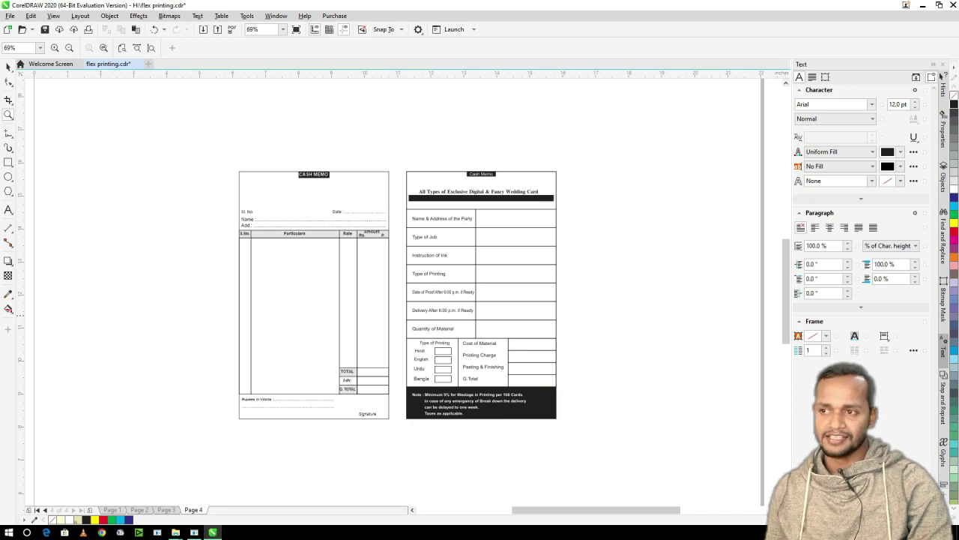
- Repeatedly zoom in on the two cash memo forms on Page 4 and back out
{"action": "left_click_drag", "start_coordinate": [228, 164], "coordinate": [405, 422]}
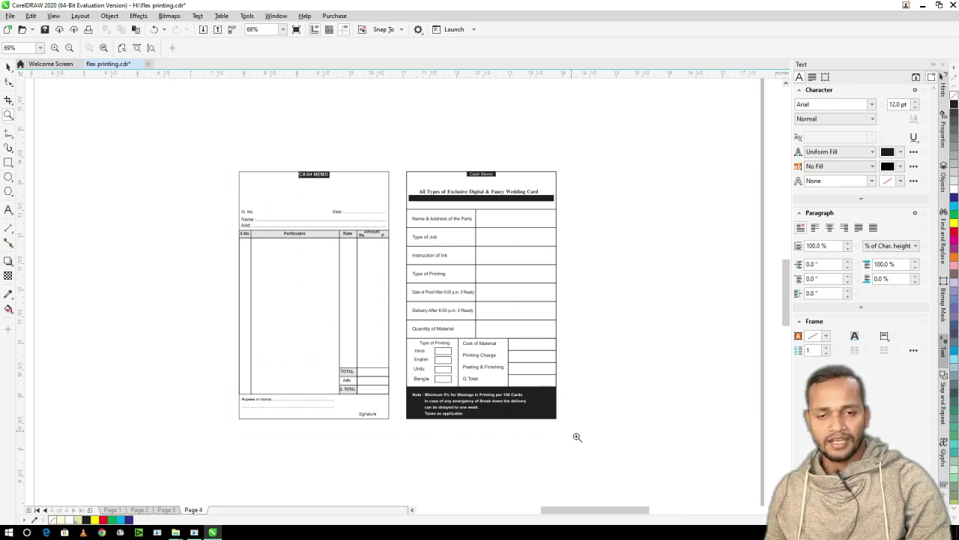
{"action": "key", "text": "F3"}
{"action": "left_click_drag", "start_coordinate": [229, 163], "coordinate": [572, 435]}
{"action": "key", "text": "F3"}
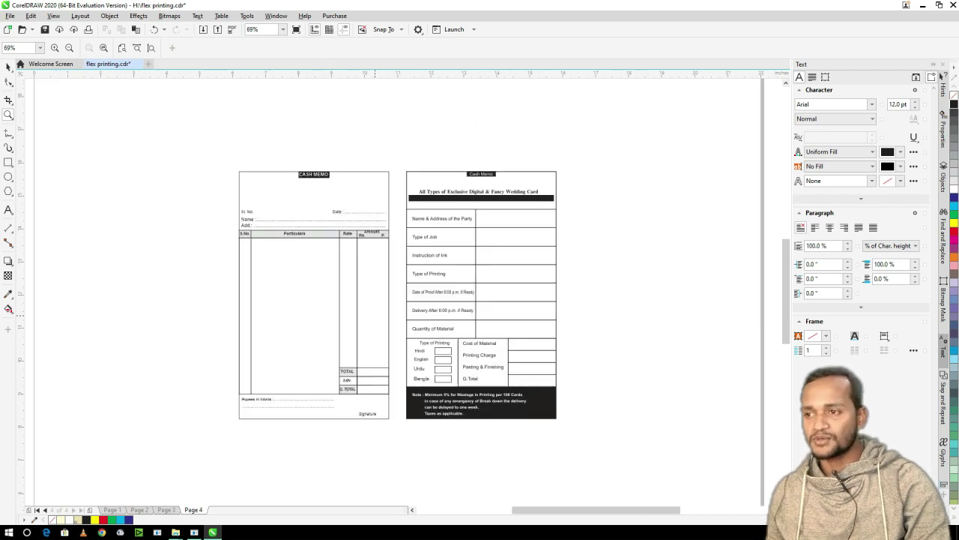
{"action": "left_click_drag", "start_coordinate": [235, 168], "coordinate": [574, 437]}
{"action": "key", "text": "F3"}
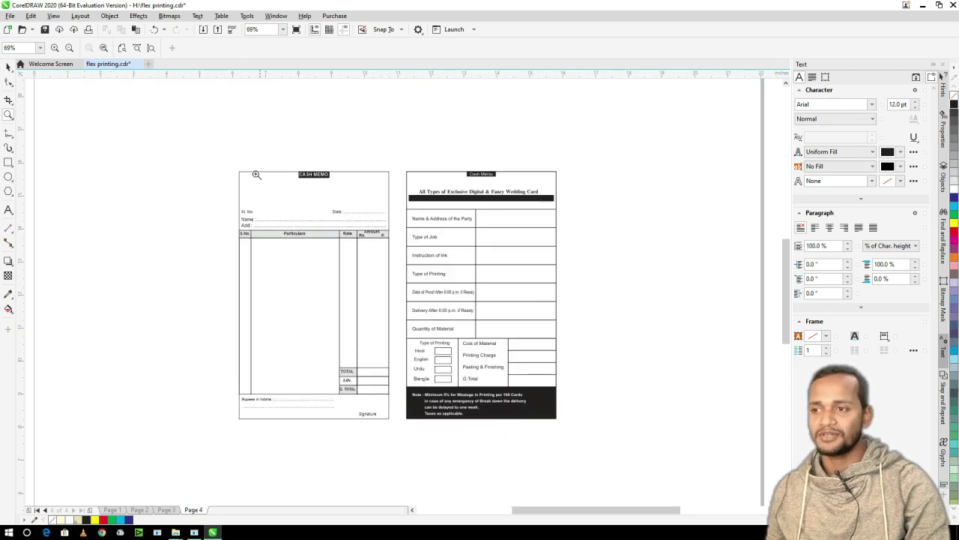
{"action": "left_click", "coordinate": [574, 437]}
{"action": "key", "text": "F3"}
{"action": "left_click_drag", "start_coordinate": [230, 164], "coordinate": [572, 435]}
{"action": "key", "text": "F3"}
{"action": "key", "text": "F3"}
{"action": "left_click_drag", "start_coordinate": [230, 164], "coordinate": [569, 434]}
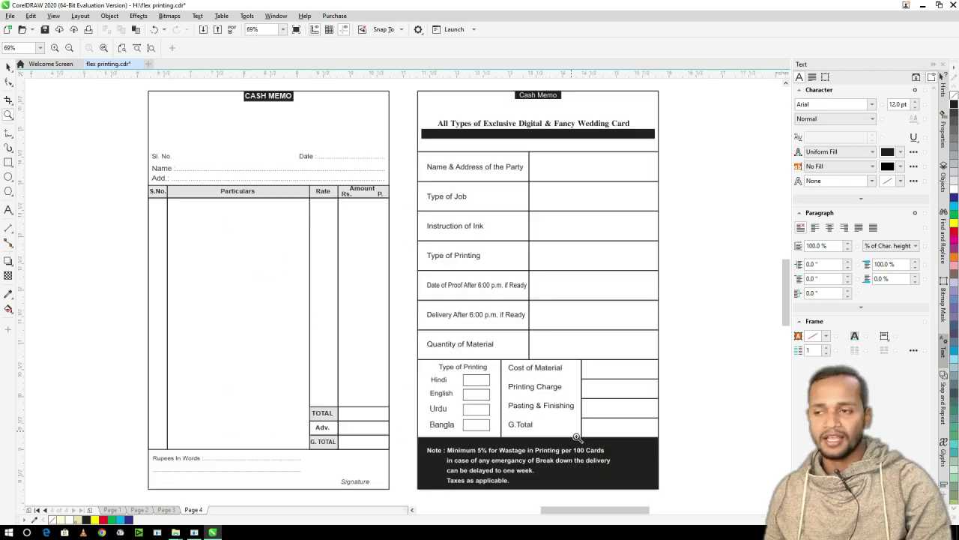
{"action": "key", "text": "F3"}
{"action": "left_click_drag", "start_coordinate": [230, 164], "coordinate": [573, 436]}
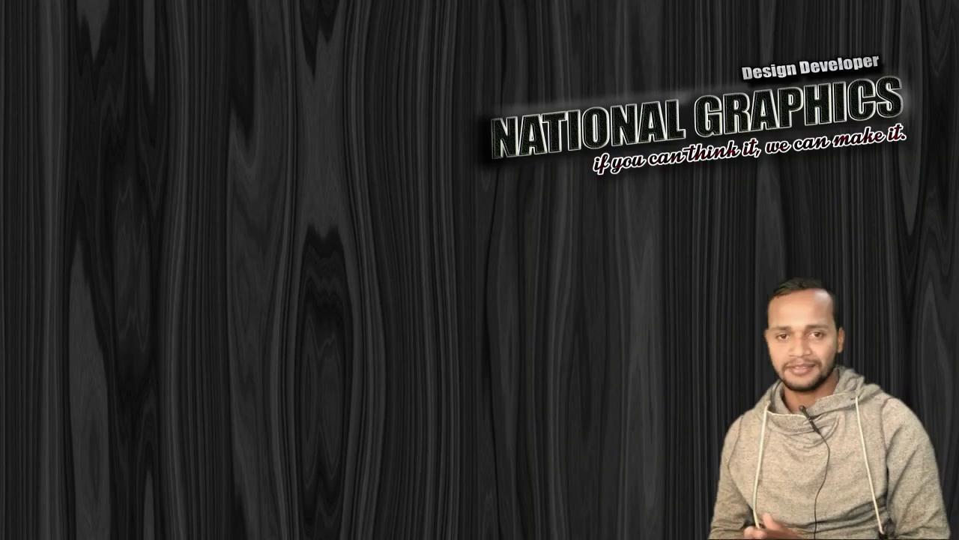